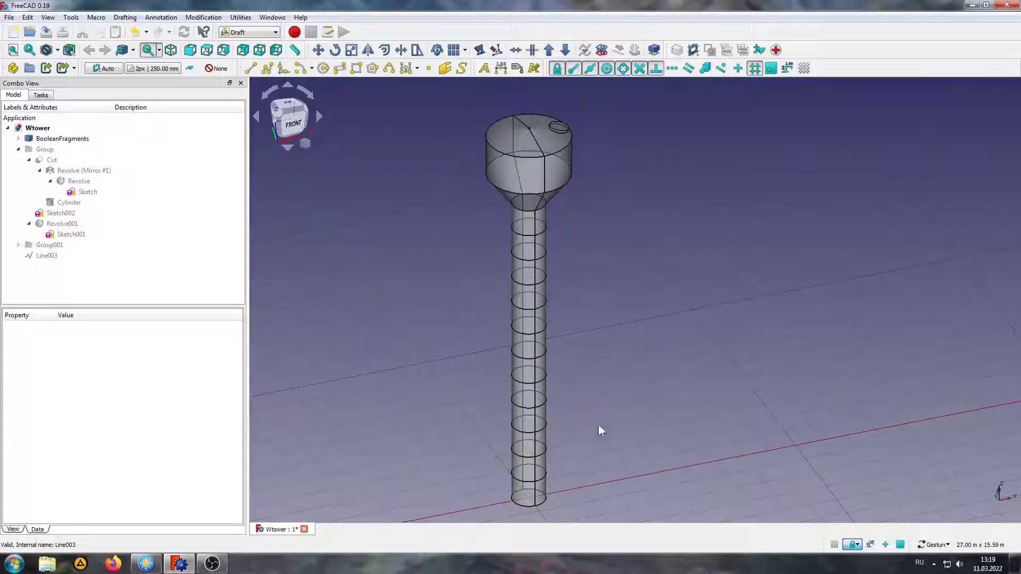
Open the water tower's profile sketch to review its 14.7 m and 12 m dimensions.
{"action": "left_click", "coordinate": [87, 193]}
{"action": "double_click", "coordinate": [86, 192]}
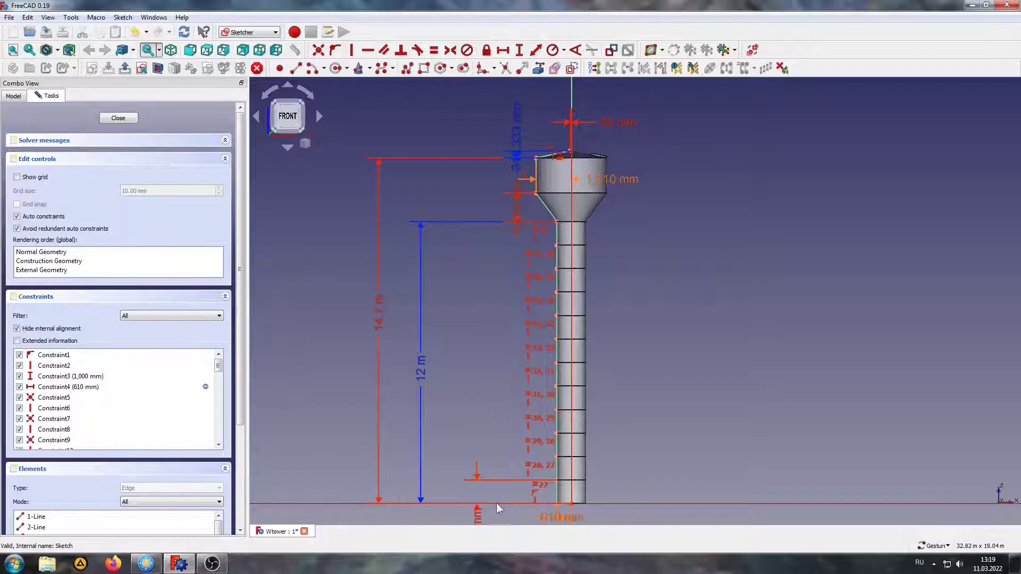
Make the Group001 load and pressure diagram visible beside the tower sketch.
{"action": "left_click", "coordinate": [13, 96]}
{"action": "left_click", "coordinate": [47, 247]}
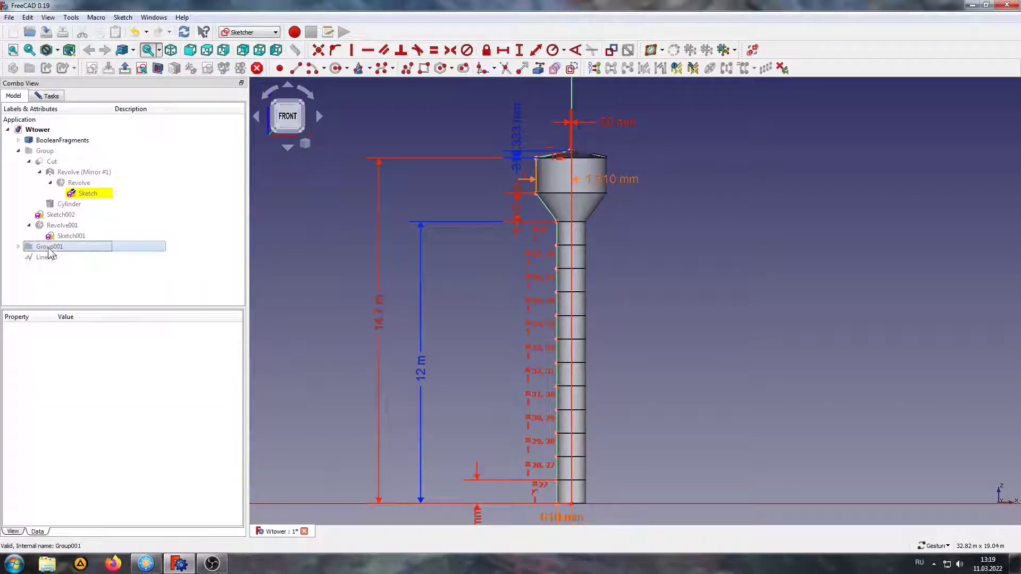
{"action": "key", "text": "space"}
{"action": "right_click_drag", "start_coordinate": [672, 337], "coordinate": [557, 350]}
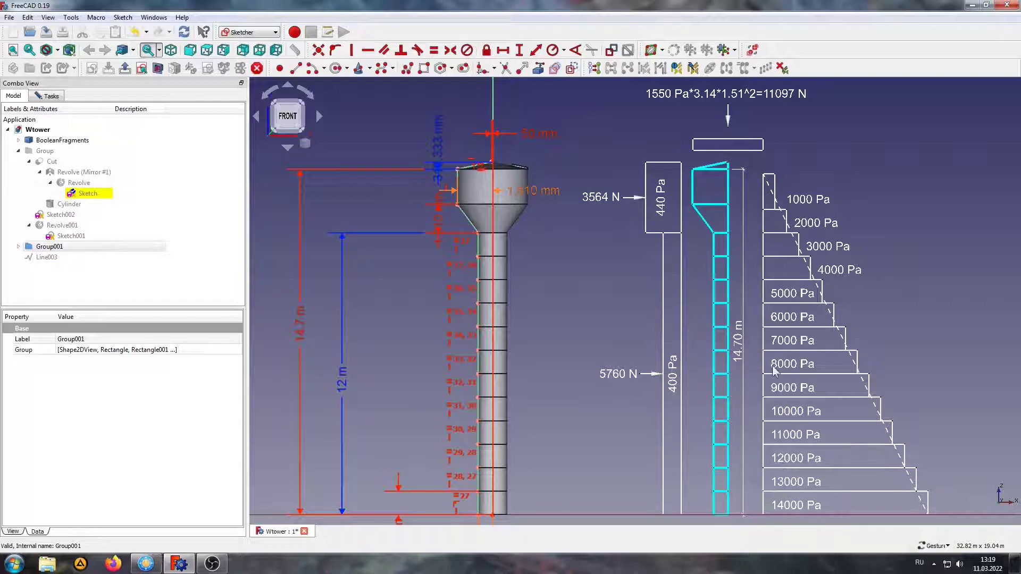
Zoom around the sketch to finish reviewing it, then close the sketch editor.
{"action": "scroll", "coordinate": [449, 510], "scroll_direction": "up", "scroll_amount": 2}
{"action": "scroll", "coordinate": [464, 512], "scroll_direction": "up", "scroll_amount": 4}
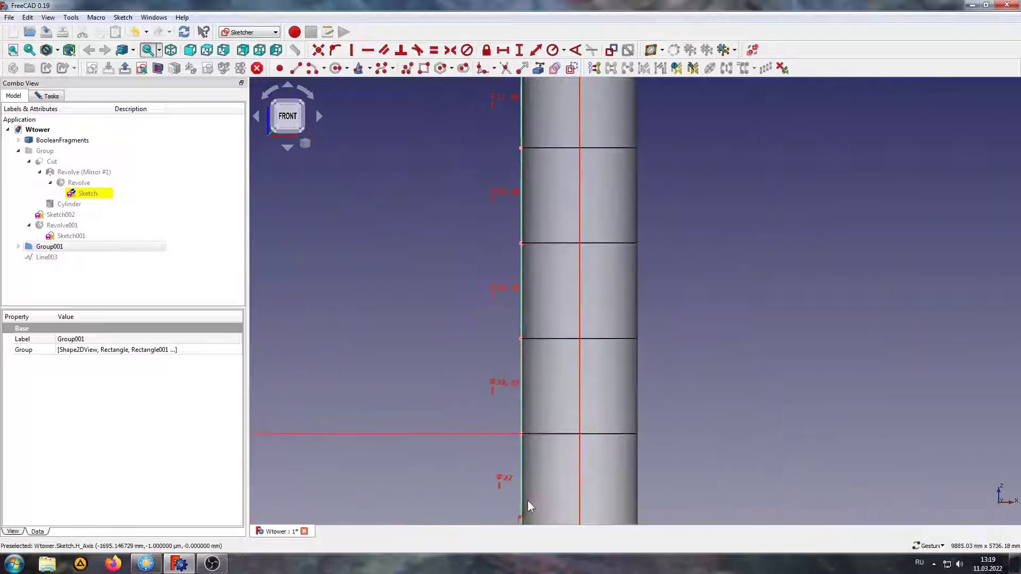
{"action": "scroll", "coordinate": [528, 500], "scroll_direction": "up", "scroll_amount": 1}
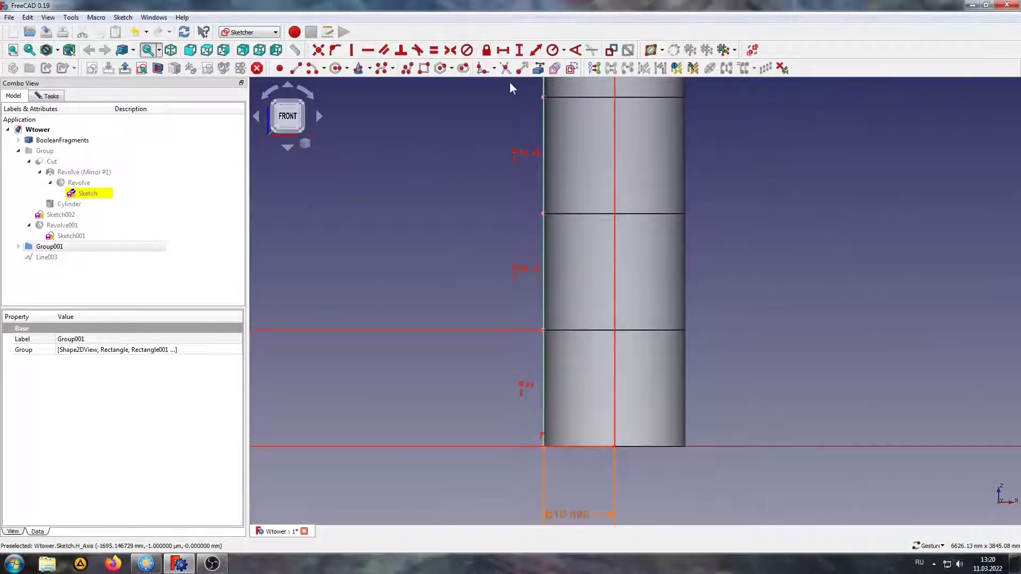
{"action": "scroll", "coordinate": [552, 213], "scroll_direction": "down", "scroll_amount": 2}
{"action": "scroll", "coordinate": [553, 359], "scroll_direction": "down", "scroll_amount": 3}
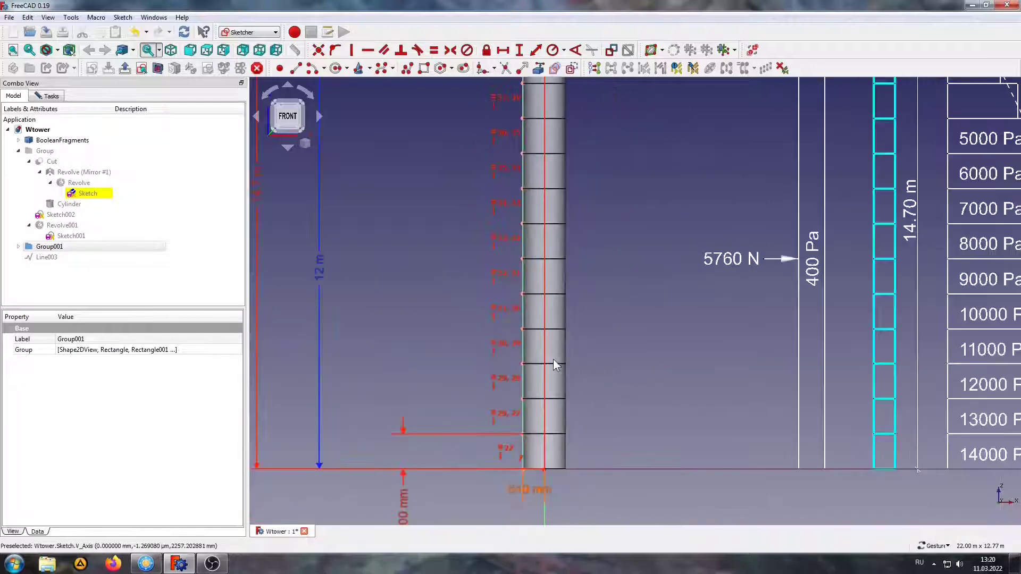
{"action": "scroll", "coordinate": [590, 330], "scroll_direction": "down", "scroll_amount": 1}
{"action": "scroll", "coordinate": [577, 370], "scroll_direction": "down", "scroll_amount": 1}
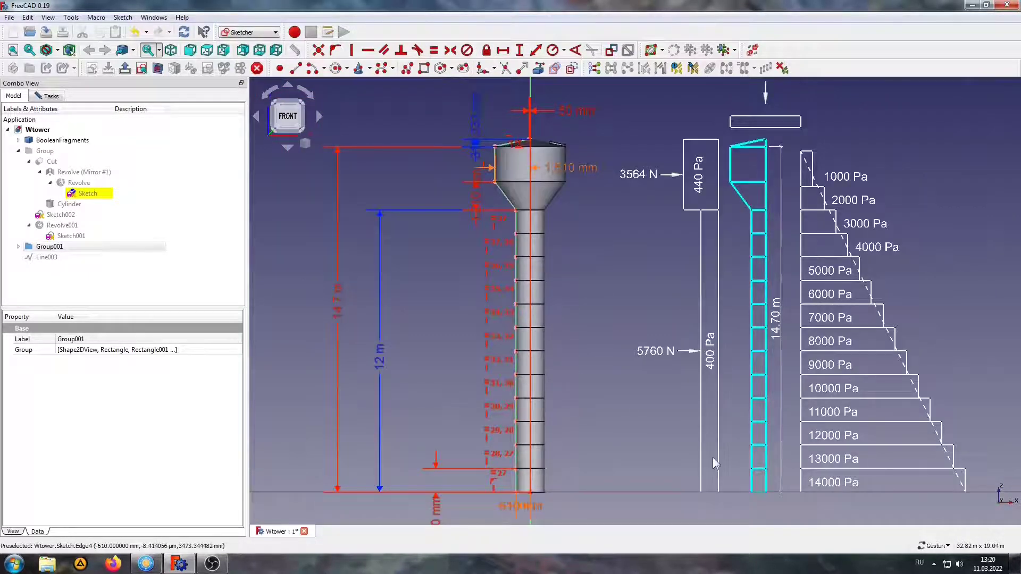
{"action": "left_click", "coordinate": [44, 99]}
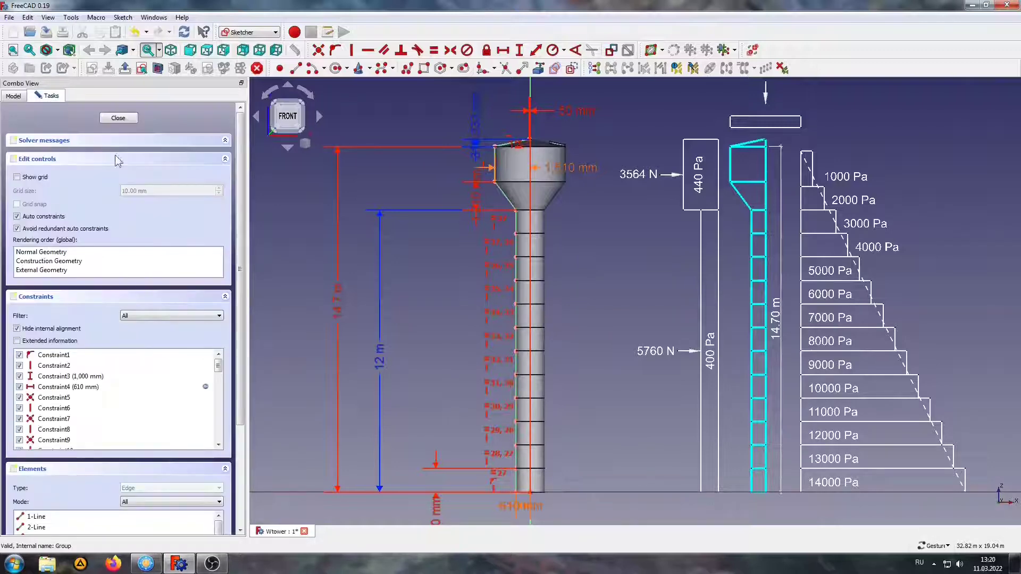
{"action": "left_click", "coordinate": [122, 121]}
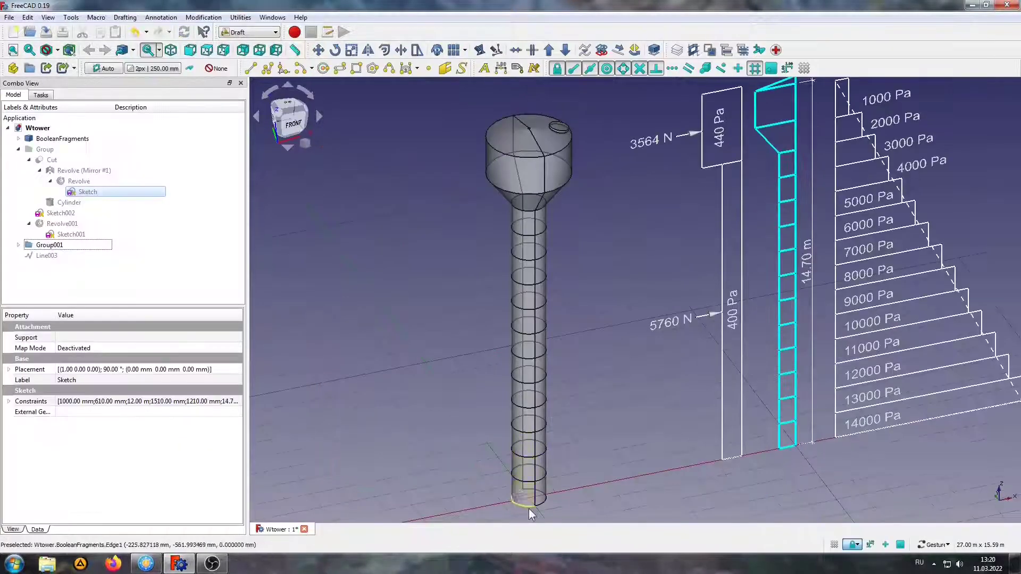
Switch to the FEM workbench and create an Analysis with a CalculiX static solver.
{"action": "scroll", "coordinate": [528, 509], "scroll_direction": "up", "scroll_amount": 2}
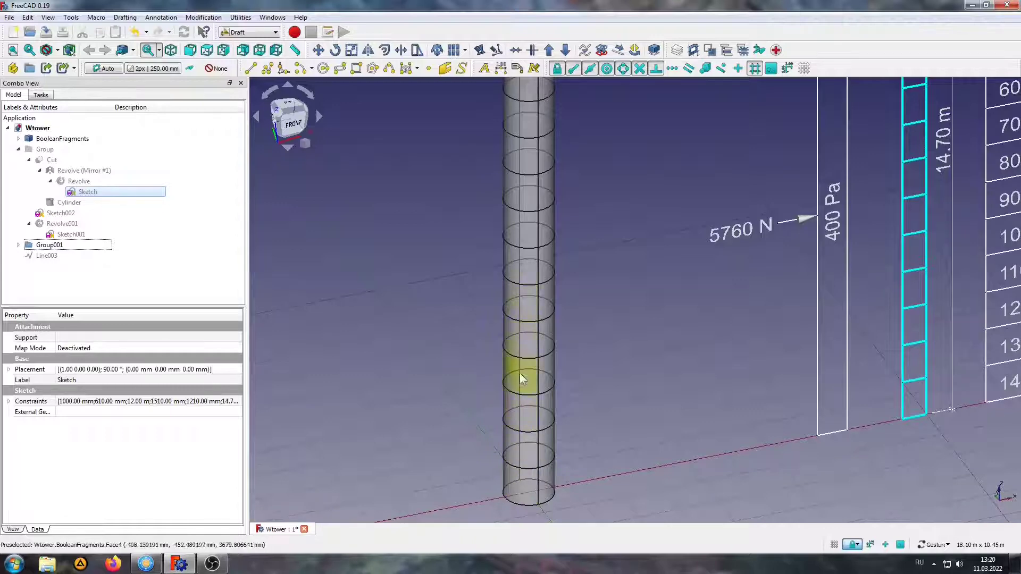
{"action": "scroll", "coordinate": [519, 372], "scroll_direction": "down", "scroll_amount": 3}
{"action": "left_click_drag", "start_coordinate": [622, 421], "coordinate": [598, 403]}
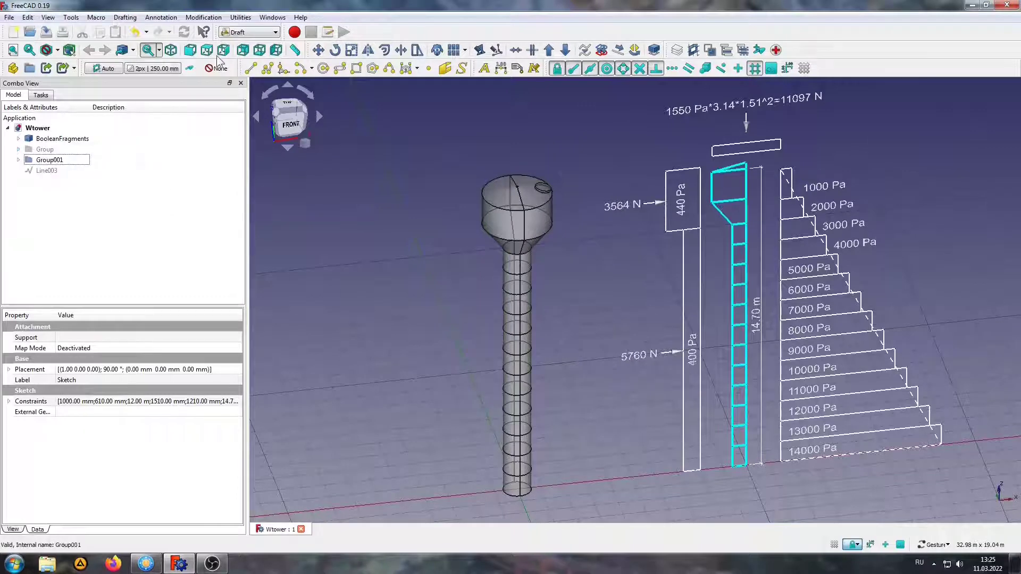
{"action": "left_click", "coordinate": [249, 32]}
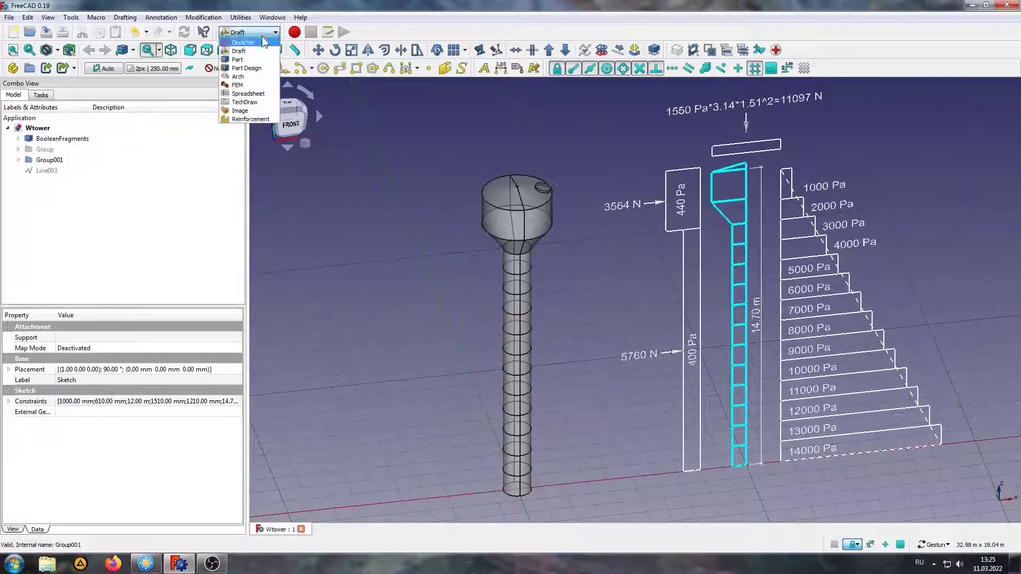
{"action": "left_click", "coordinate": [246, 87]}
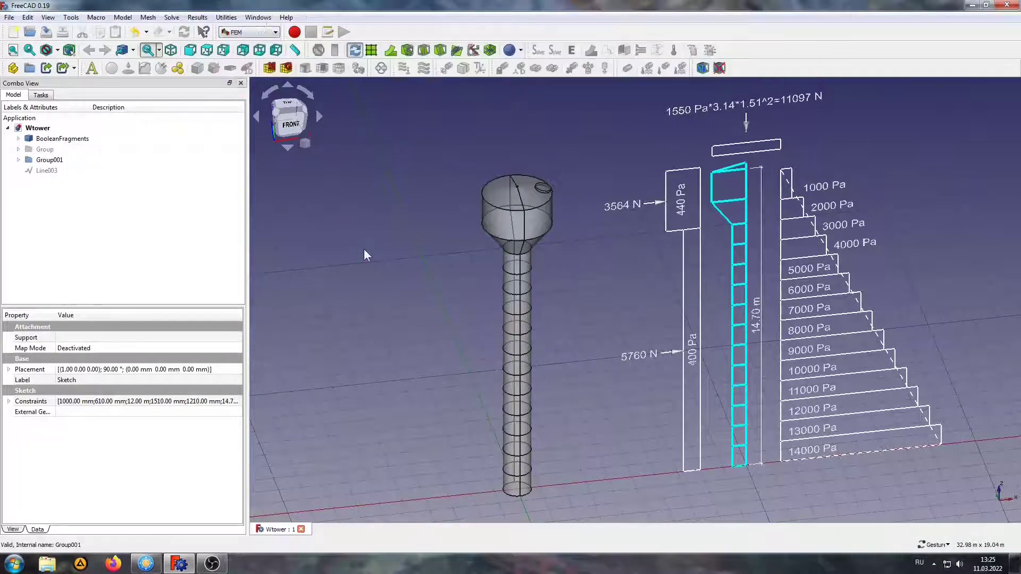
{"action": "left_click", "coordinate": [92, 69]}
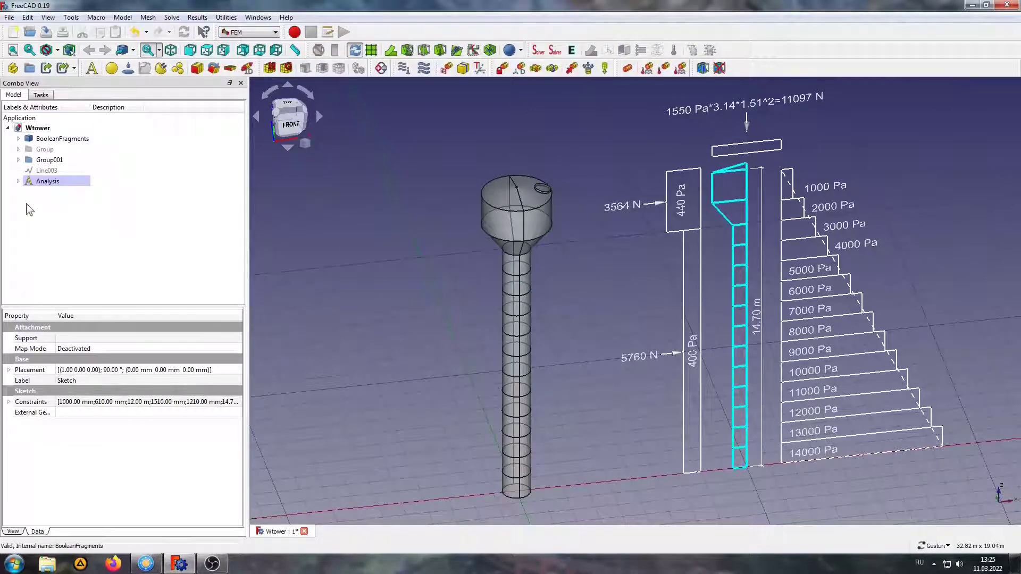
{"action": "left_click", "coordinate": [18, 181]}
Mesh the BooleanFragments tower with Gmsh at a 400 mm maximum element size.
{"action": "left_click", "coordinate": [59, 192]}
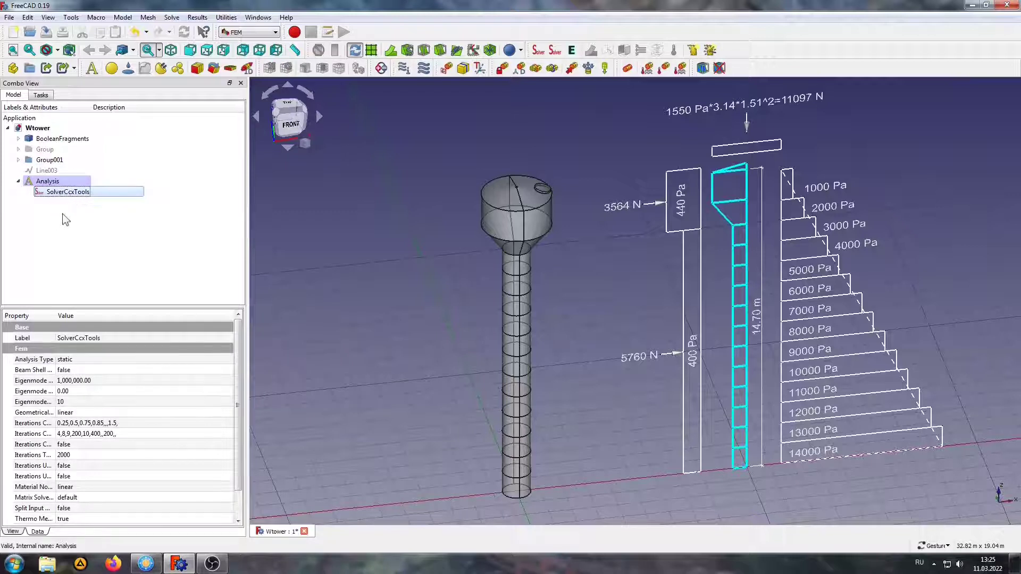
{"action": "left_click", "coordinate": [62, 138]}
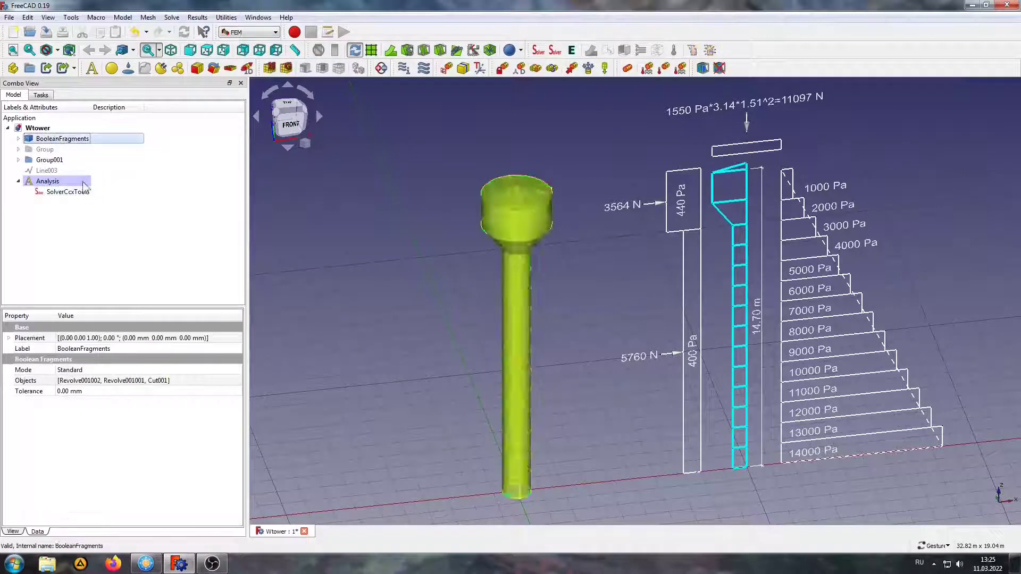
{"action": "left_click", "coordinate": [286, 68]}
{"action": "left_click", "coordinate": [130, 185]}
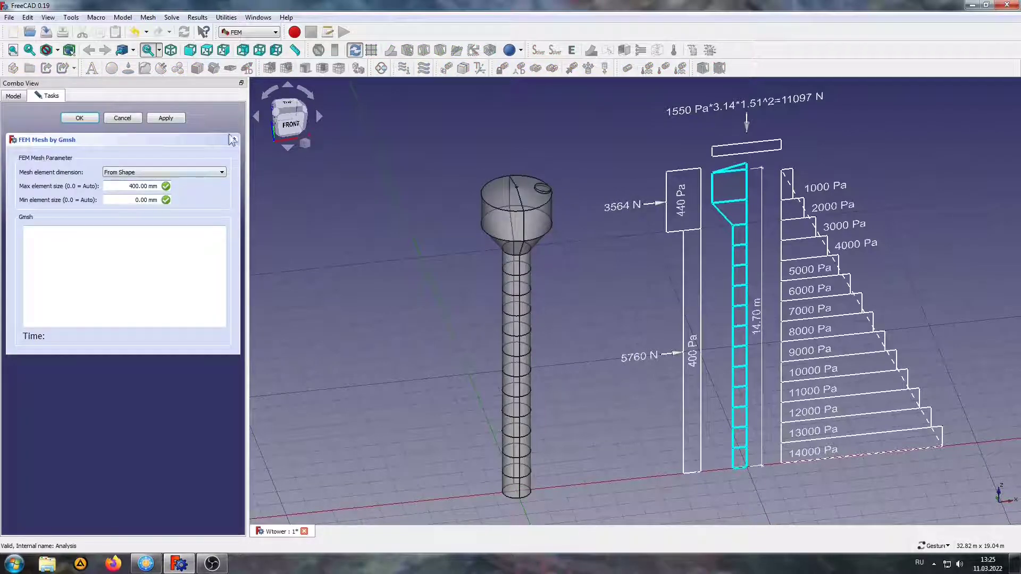
{"action": "left_click", "coordinate": [166, 118]}
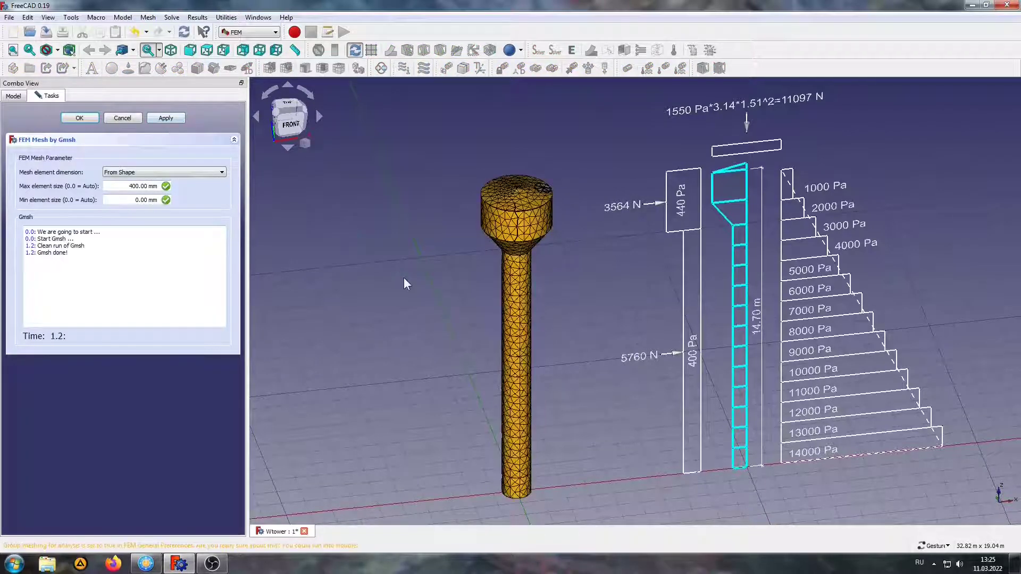
{"action": "left_click", "coordinate": [79, 119]}
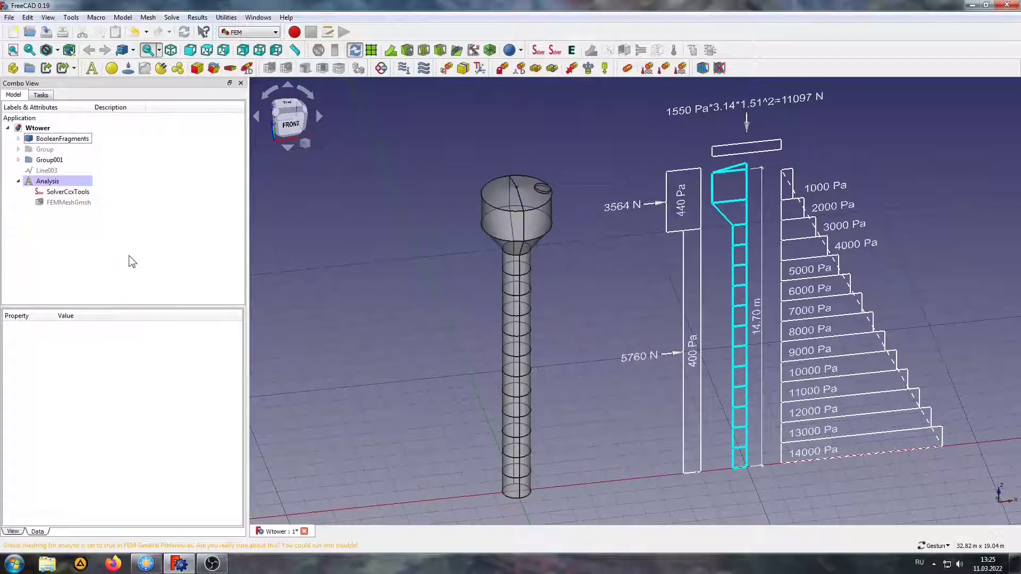
{"action": "left_click", "coordinate": [230, 68]}
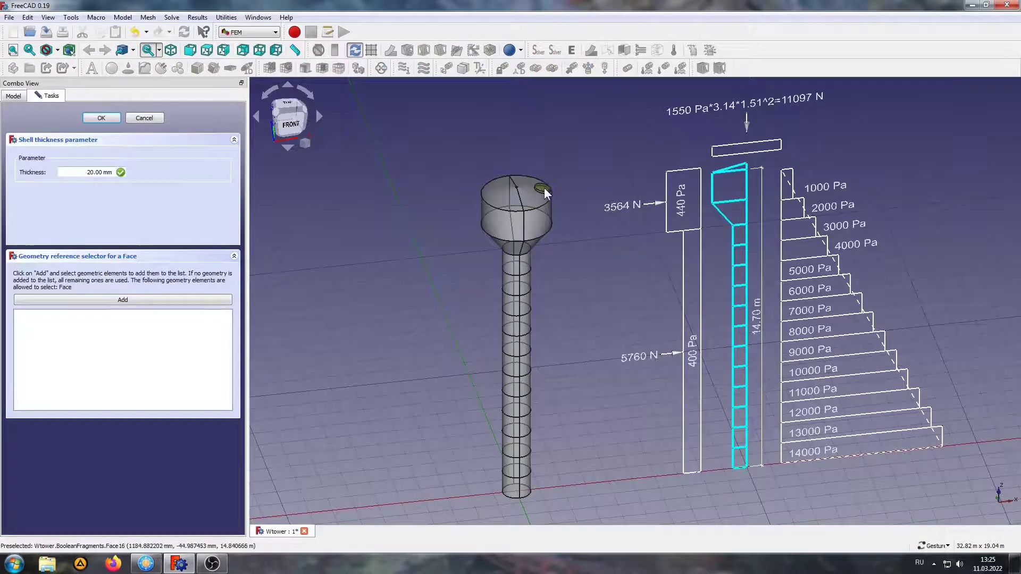
Assign a 20 mm shell thickness to the small top face Face16.
{"action": "left_click", "coordinate": [112, 300]}
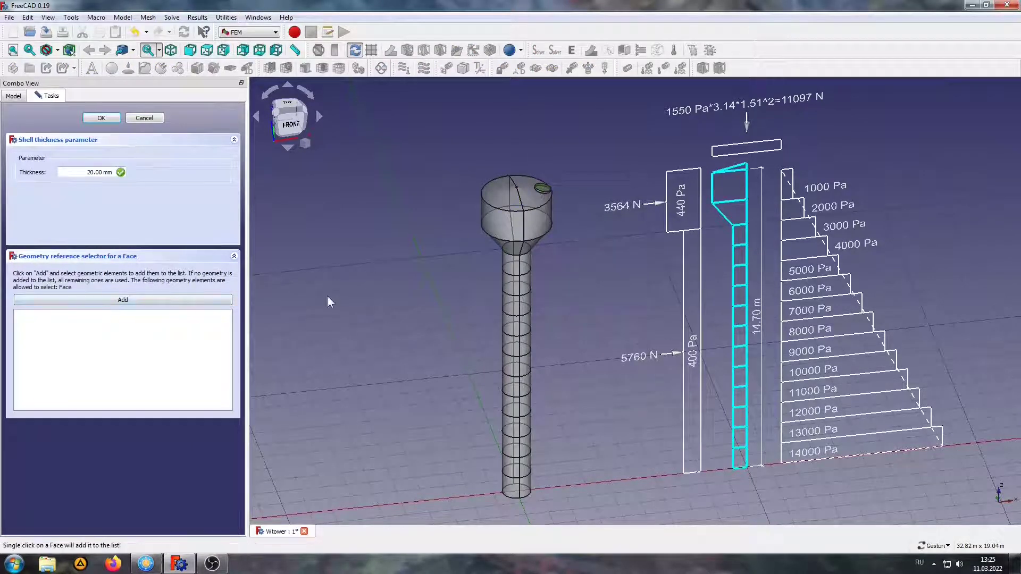
{"action": "left_click", "coordinate": [542, 189]}
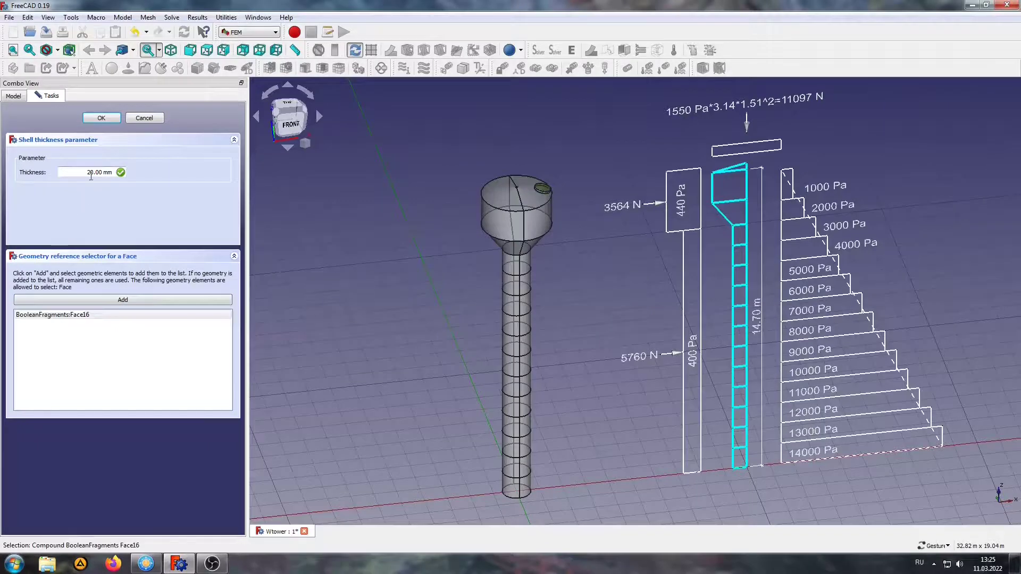
{"action": "type", "text": "2"}
{"action": "left_click", "coordinate": [108, 117]}
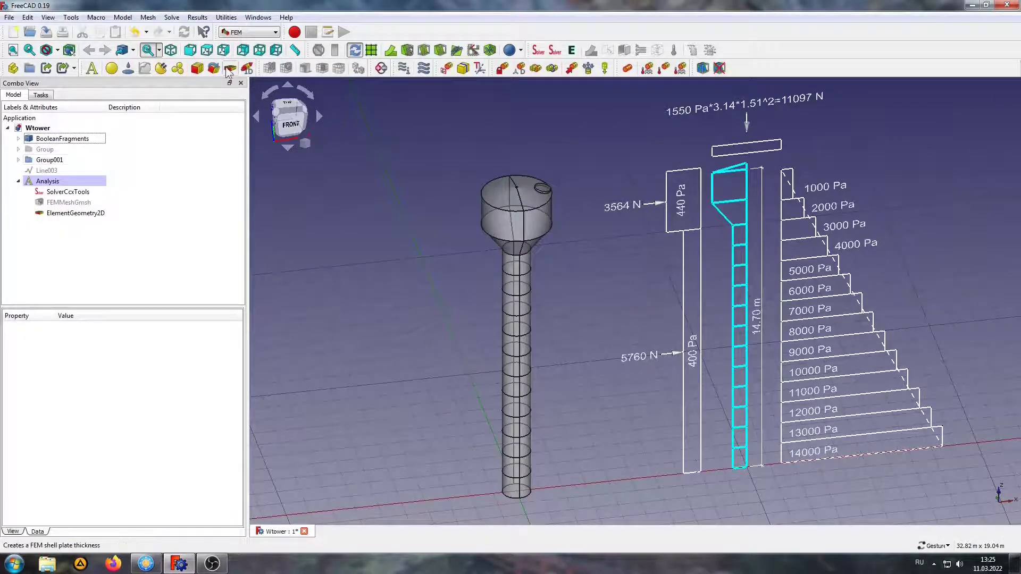
Add a second shell thickness definition with an edited value for the remaining faces.
{"action": "left_click", "coordinate": [230, 68]}
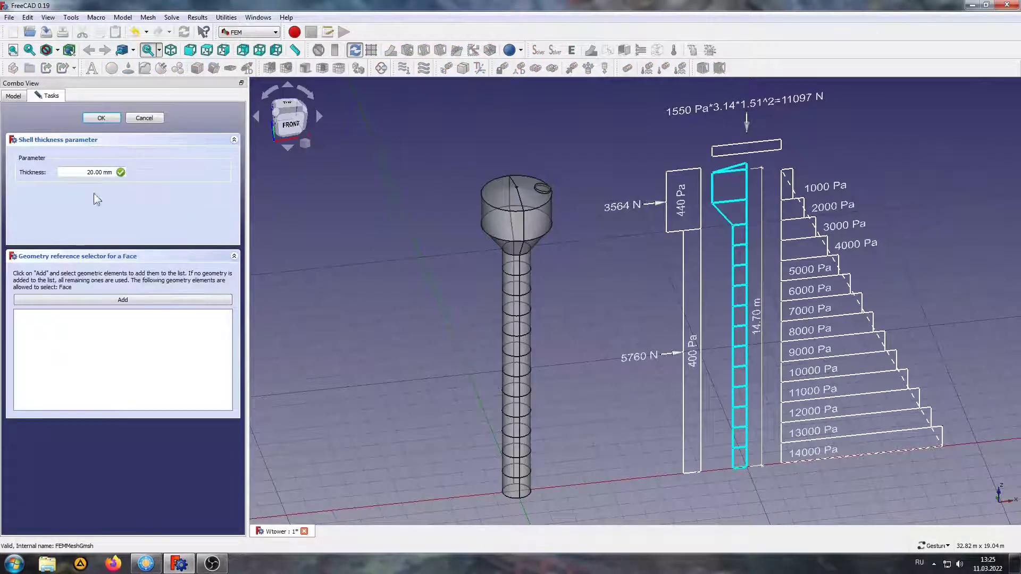
{"action": "left_click", "coordinate": [91, 172]}
{"action": "key", "text": "Delete"}
{"action": "key", "text": "Delete"}
{"action": "key", "text": "Delete"}
{"action": "left_click", "coordinate": [101, 118]}
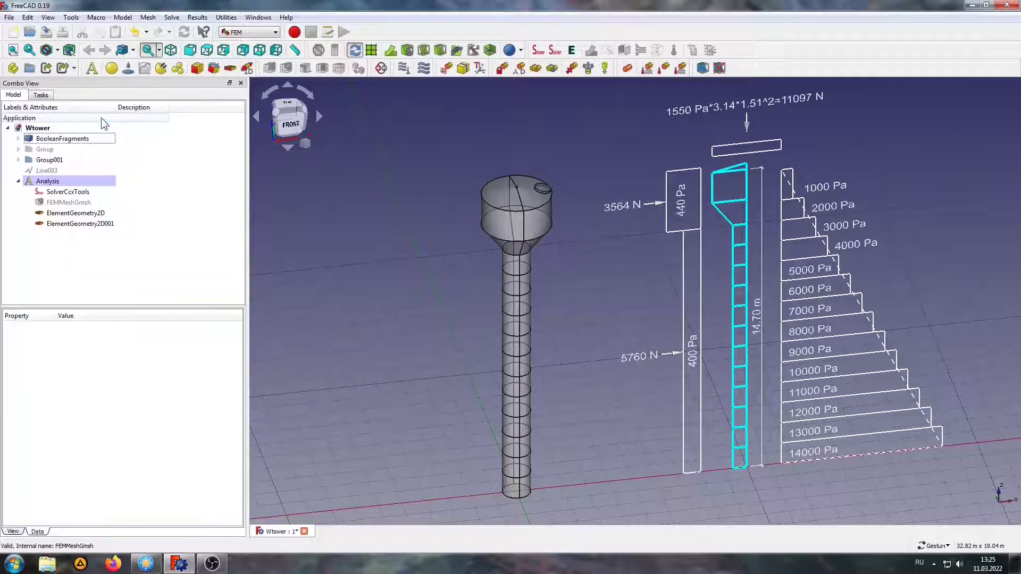
Add a MaterialSolid with density 10660 kg/m^3, Young's modulus 210 GPa and Poisson ratio 0.3.
{"action": "left_click", "coordinate": [113, 70]}
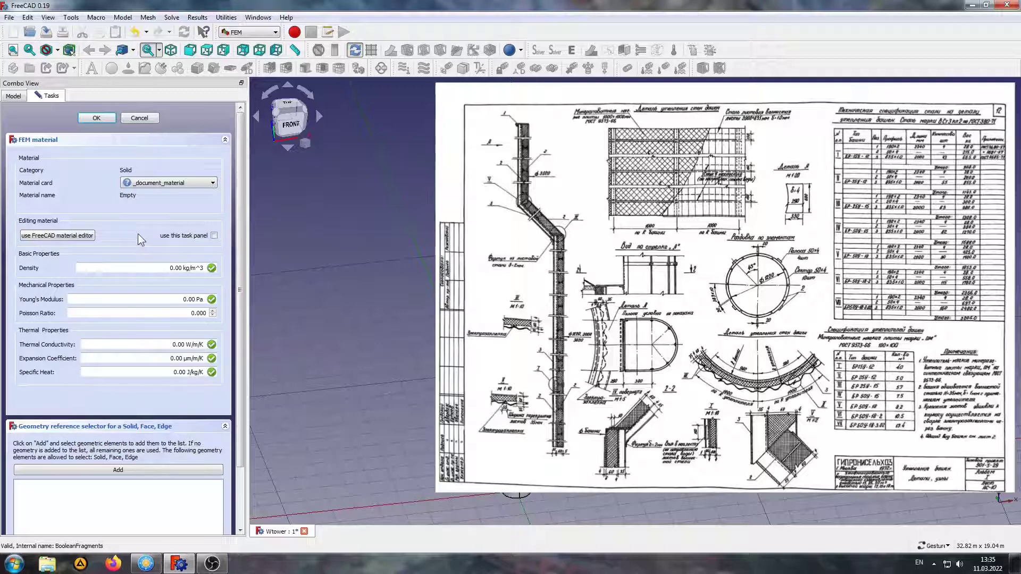
{"action": "left_click", "coordinate": [213, 236]}
{"action": "left_click", "coordinate": [166, 268]}
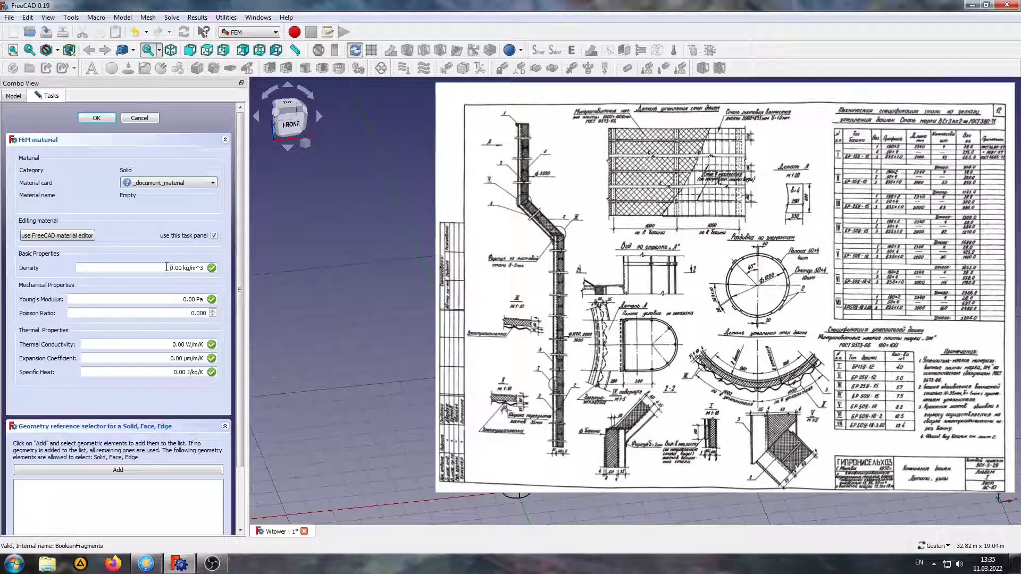
{"action": "type", "text": "1066"}
{"action": "key", "text": "Return"}
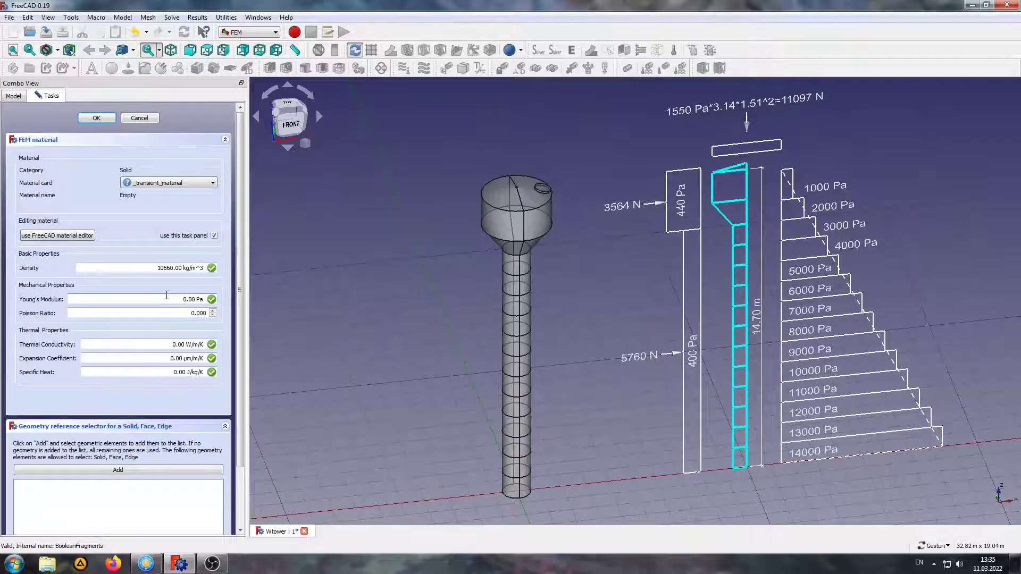
{"action": "type", "text": "21"}
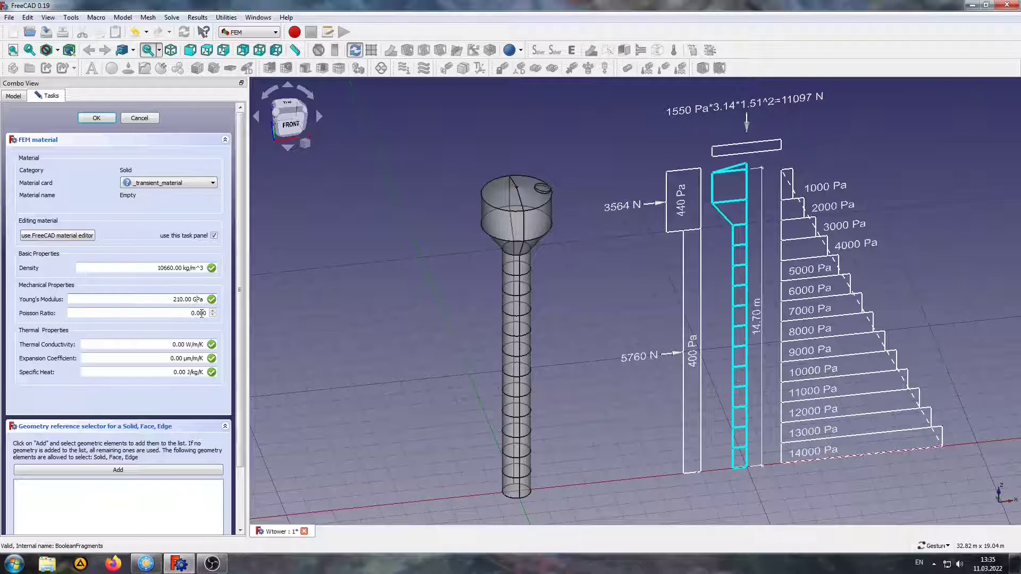
{"action": "left_click", "coordinate": [202, 313]}
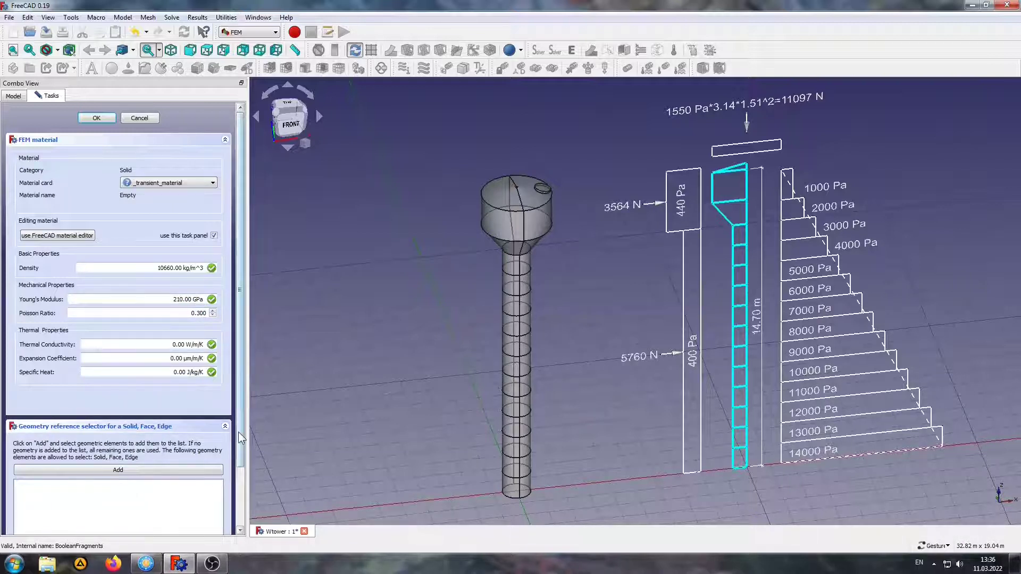
{"action": "left_click_drag", "start_coordinate": [238, 432], "coordinate": [238, 486]}
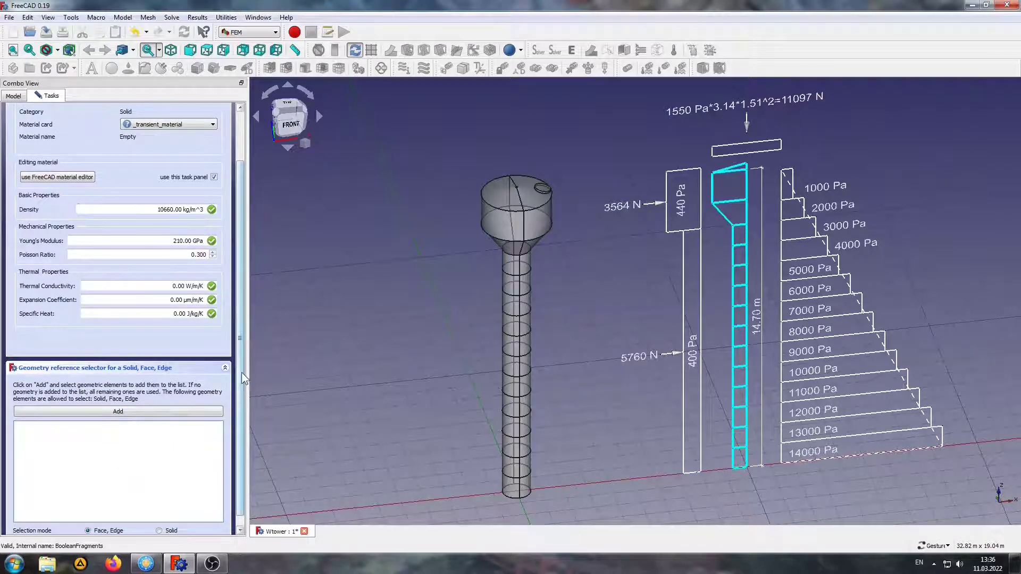
{"action": "left_click_drag", "start_coordinate": [240, 380], "coordinate": [246, 313]}
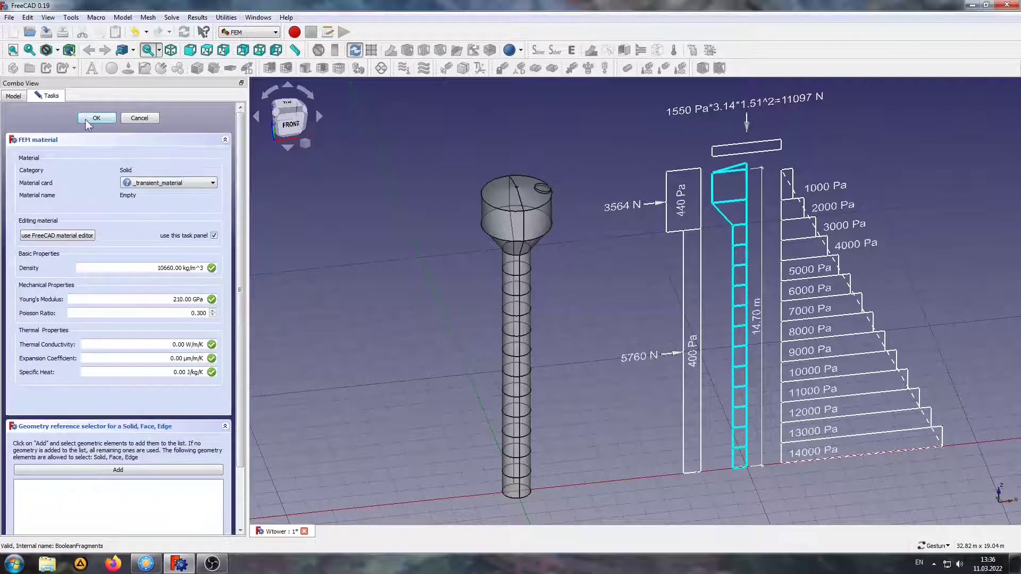
{"action": "left_click", "coordinate": [87, 119]}
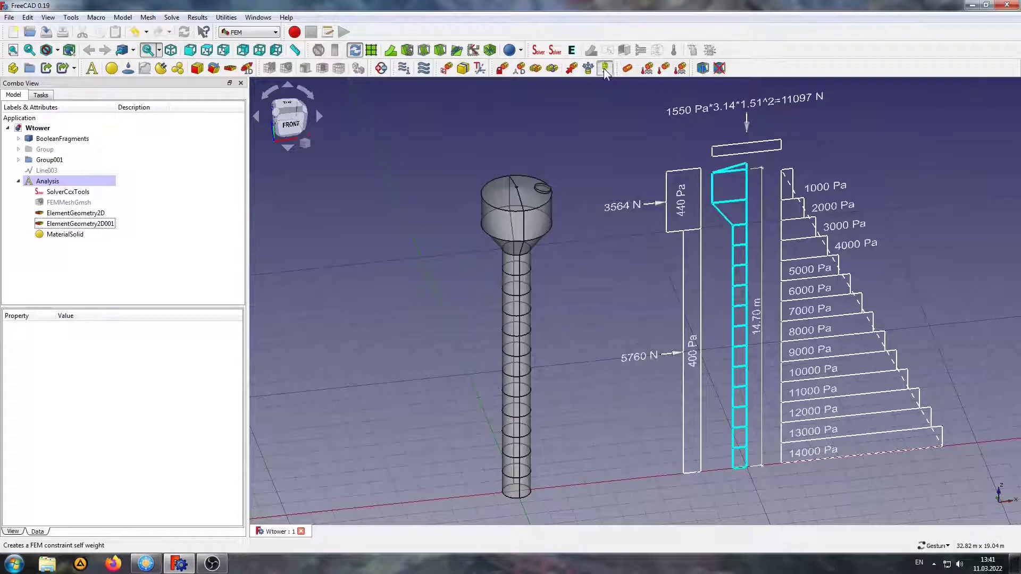
Add a self-weight load and a fixed support on base edges Edge1 and Edge52.
{"action": "left_click", "coordinate": [604, 68]}
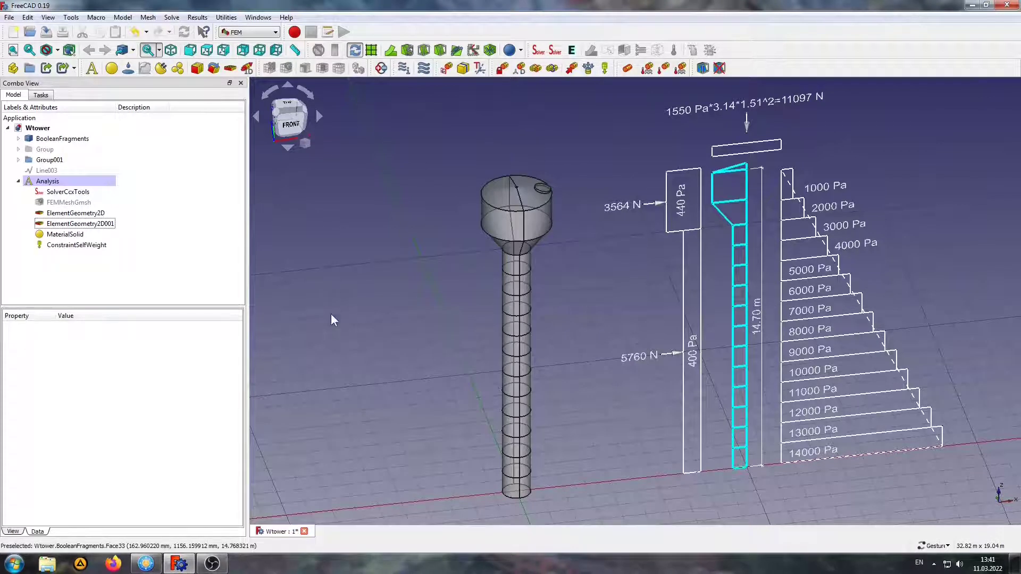
{"action": "left_click", "coordinate": [503, 68]}
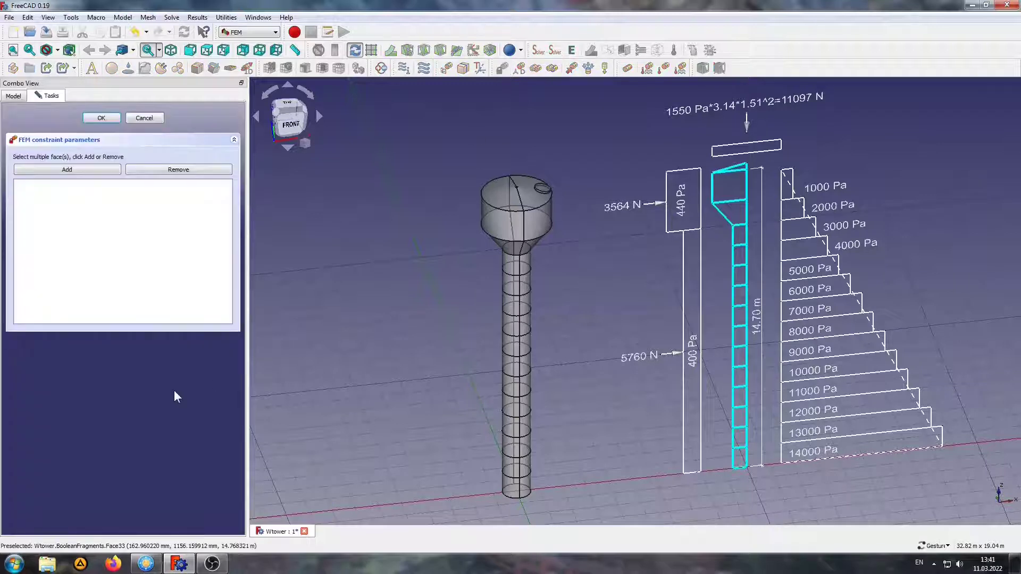
{"action": "left_click", "coordinate": [512, 499]}
{"action": "left_click", "coordinate": [95, 170]}
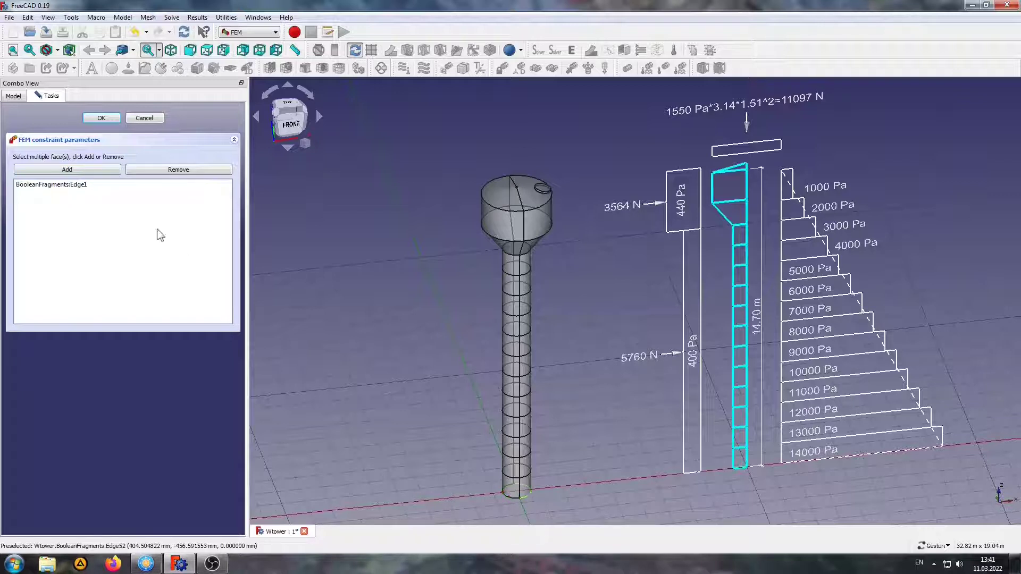
{"action": "left_click", "coordinate": [73, 171]}
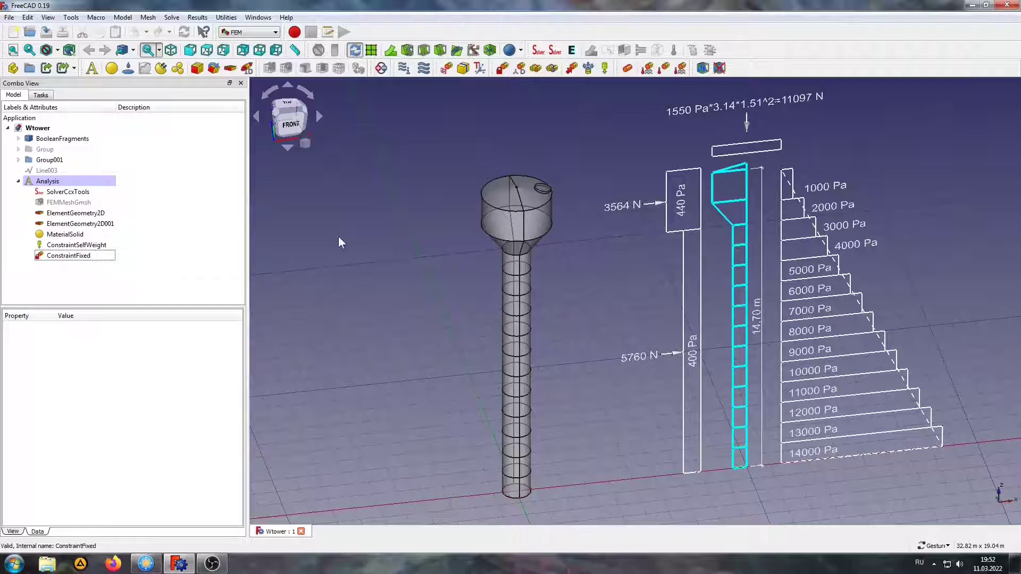
Apply a reversed 14 kPa pressure to the two lowest shaft ring faces.
{"action": "left_click", "coordinate": [586, 68]}
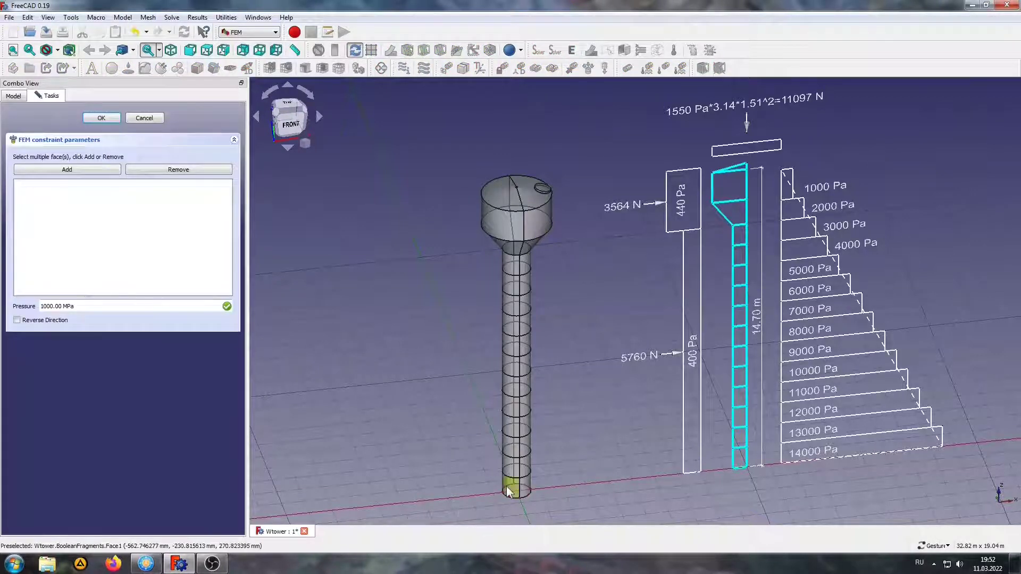
{"action": "scroll", "coordinate": [516, 500], "scroll_direction": "up", "scroll_amount": 2}
{"action": "scroll", "coordinate": [516, 500], "scroll_direction": "up", "scroll_amount": 2}
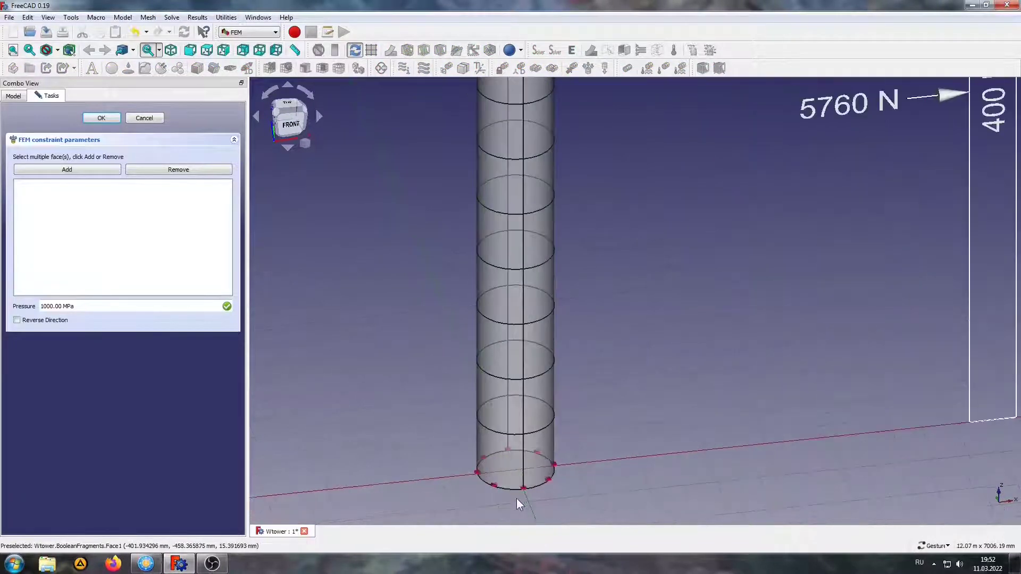
{"action": "scroll", "coordinate": [502, 452], "scroll_direction": "up", "scroll_amount": 1}
{"action": "left_click", "coordinate": [496, 449]}
{"action": "left_click", "coordinate": [85, 169]}
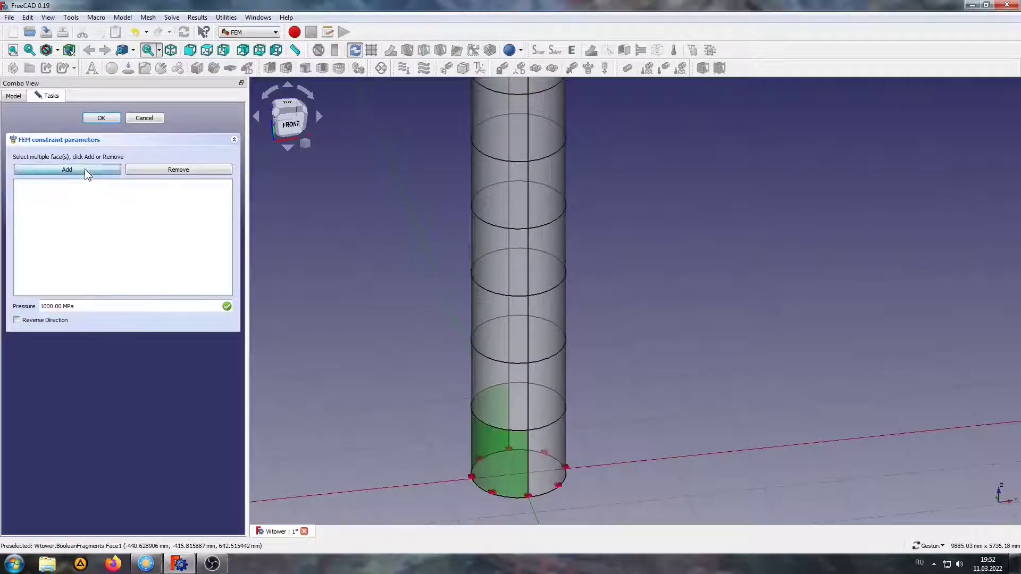
{"action": "left_click", "coordinate": [548, 452]}
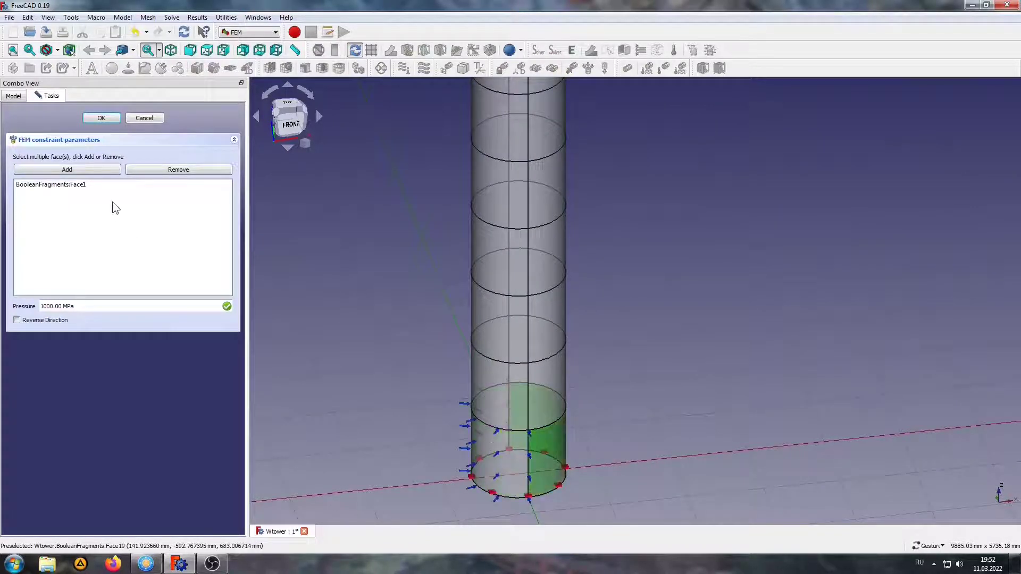
{"action": "left_click", "coordinate": [88, 170]}
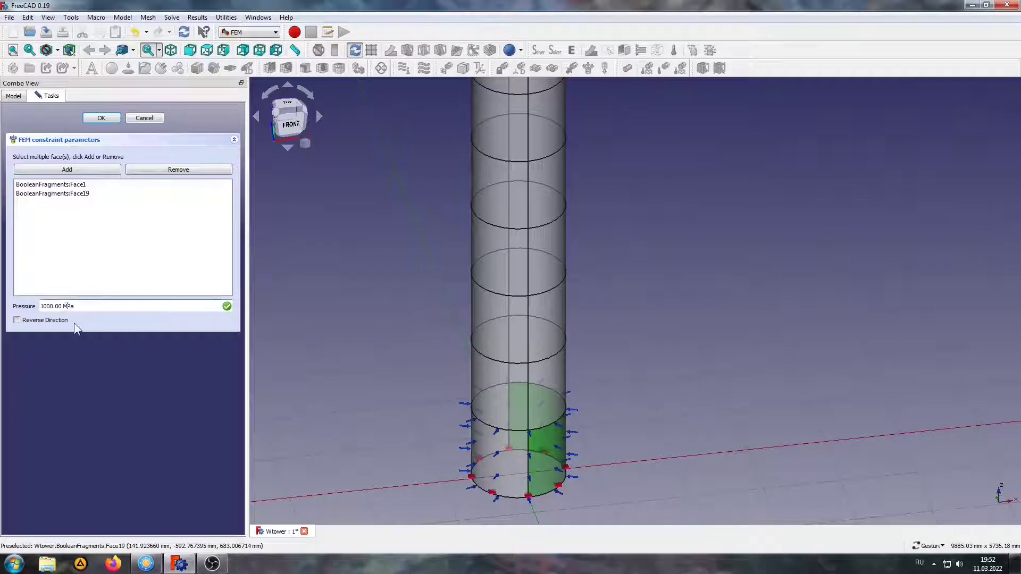
{"action": "scroll", "coordinate": [527, 468], "scroll_direction": "up", "scroll_amount": 2}
{"action": "scroll", "coordinate": [527, 468], "scroll_direction": "up", "scroll_amount": 2}
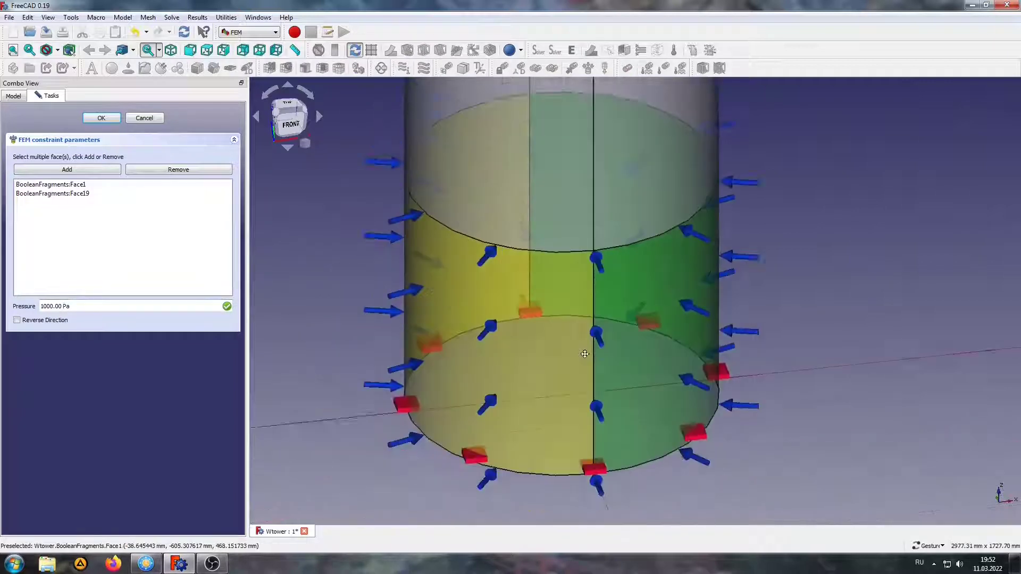
{"action": "scroll", "coordinate": [527, 468], "scroll_direction": "up", "scroll_amount": 2}
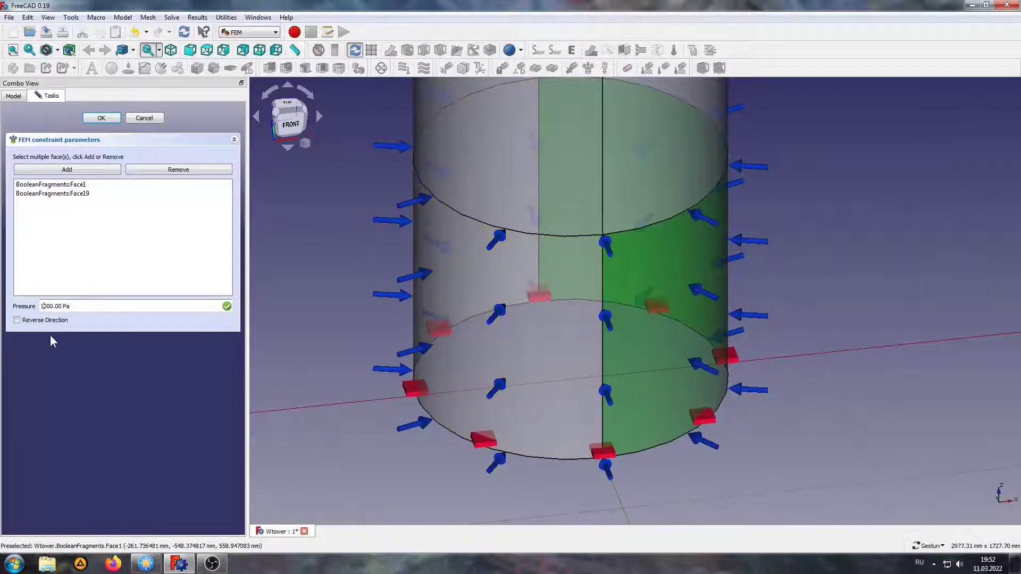
{"action": "type", "text": "4"}
{"action": "left_click", "coordinate": [17, 320]}
{"action": "left_click", "coordinate": [101, 118]}
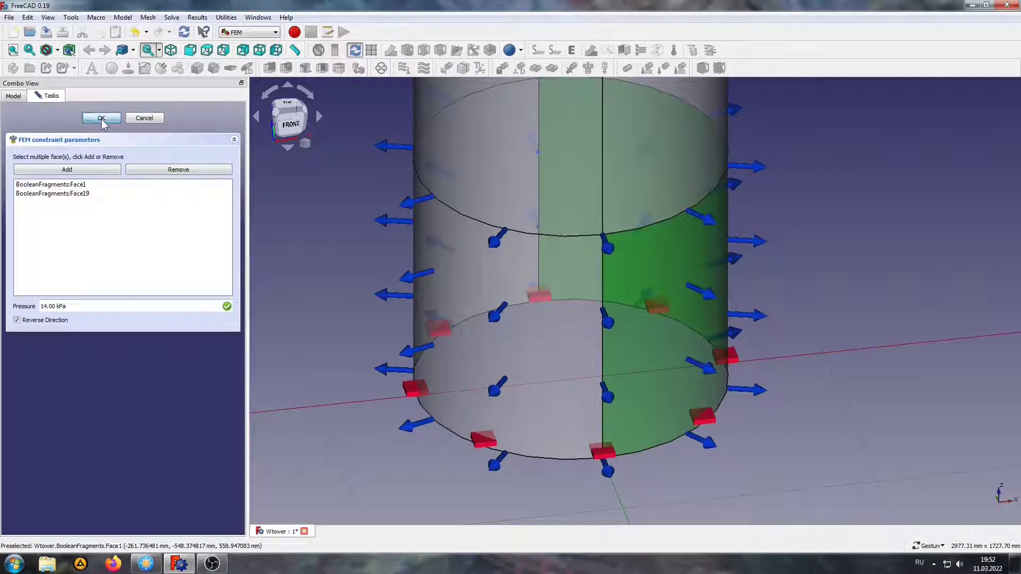
Apply a reversed 13 kPa pressure to the second ring's face pair.
{"action": "scroll", "coordinate": [396, 305], "scroll_direction": "down", "scroll_amount": 3}
{"action": "scroll", "coordinate": [394, 310], "scroll_direction": "down", "scroll_amount": 3}
{"action": "right_click_drag", "start_coordinate": [483, 264], "coordinate": [506, 392]}
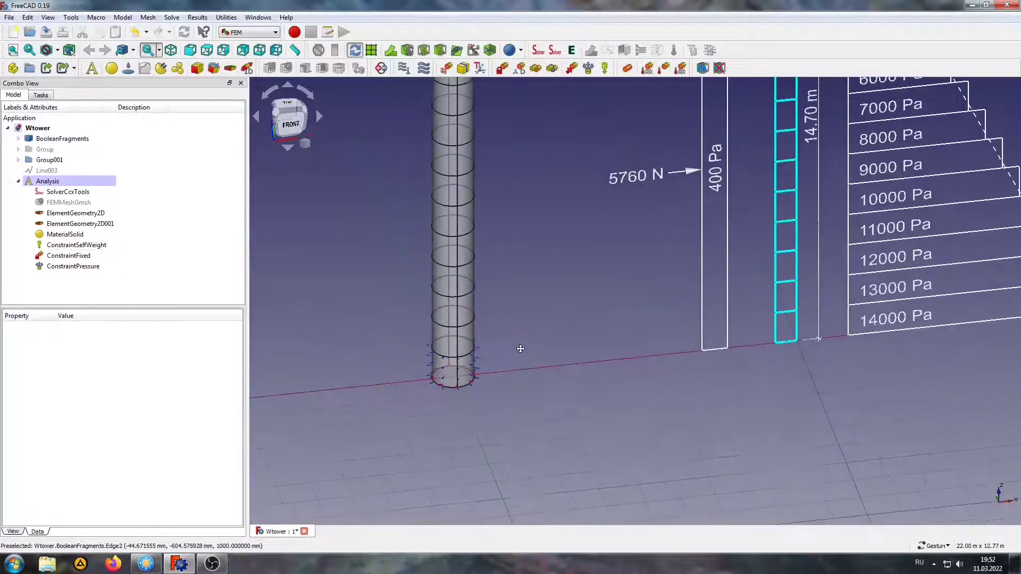
{"action": "left_click", "coordinate": [588, 69]}
{"action": "left_click", "coordinate": [434, 373]}
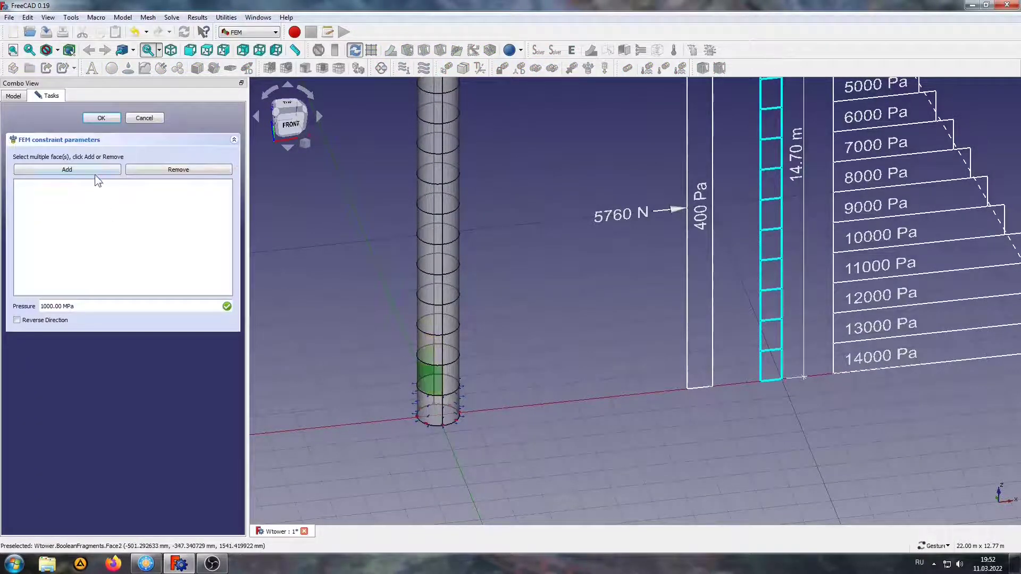
{"action": "left_click", "coordinate": [95, 170]}
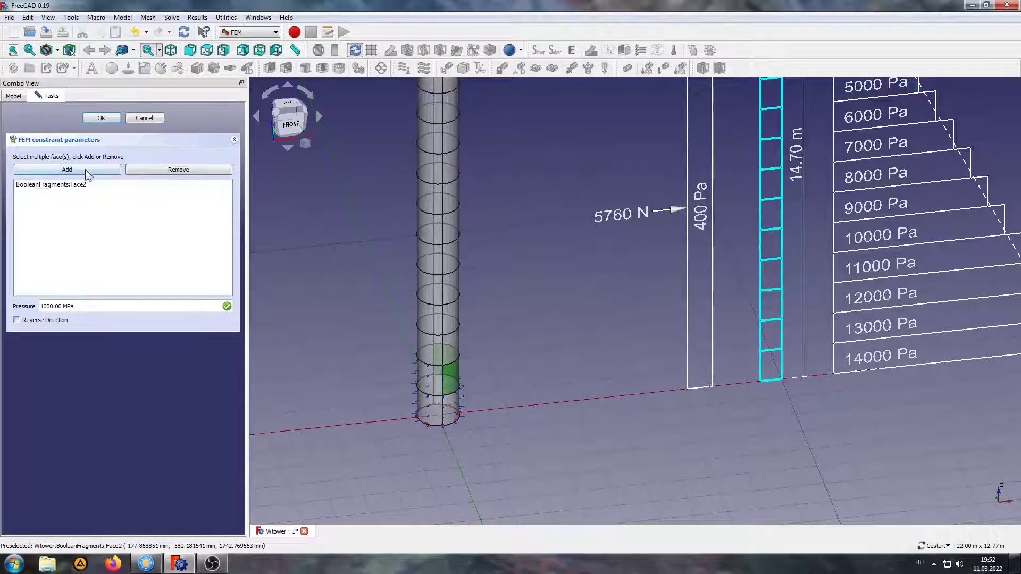
{"action": "left_click", "coordinate": [85, 169]}
{"action": "left_click", "coordinate": [33, 322]}
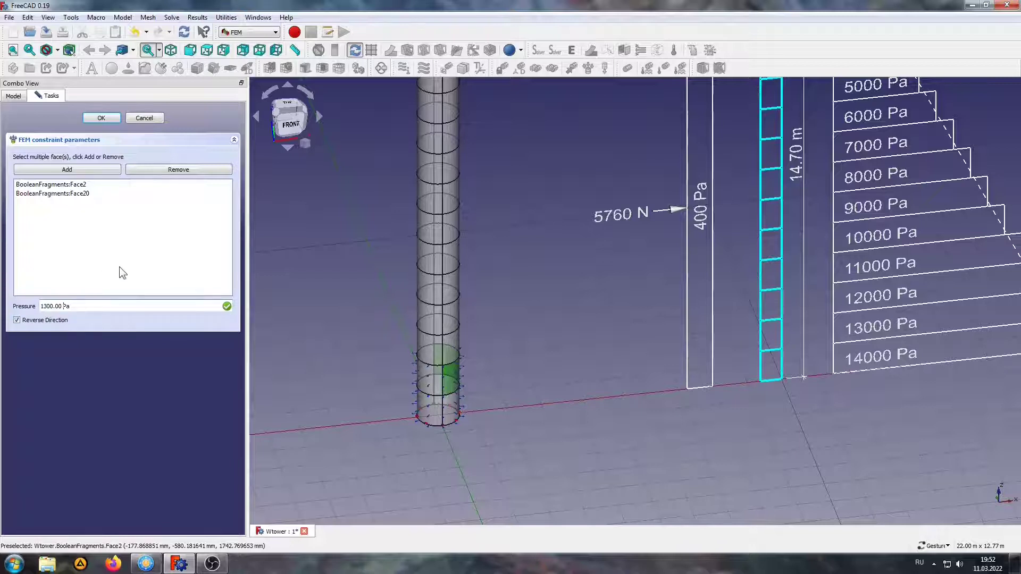
{"action": "left_click", "coordinate": [118, 306]}
{"action": "key", "text": "BackSpace"}
{"action": "key", "text": "BackSpace"}
{"action": "key", "text": "BackSpace"}
{"action": "type", "text": "Pa"}
{"action": "left_click", "coordinate": [68, 194]}
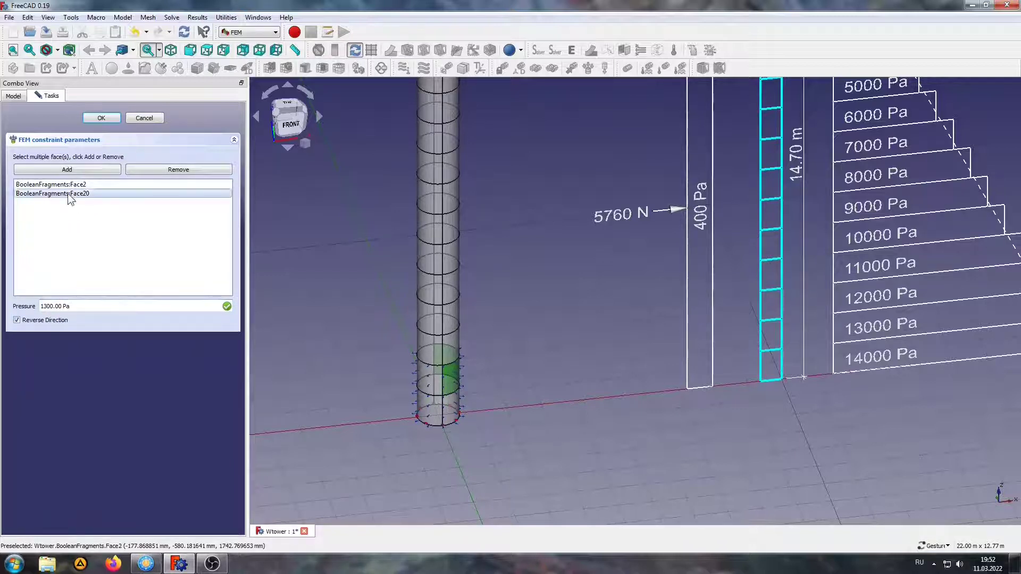
{"action": "left_click", "coordinate": [49, 307]}
{"action": "type", "text": "0"}
{"action": "left_click", "coordinate": [103, 273]}
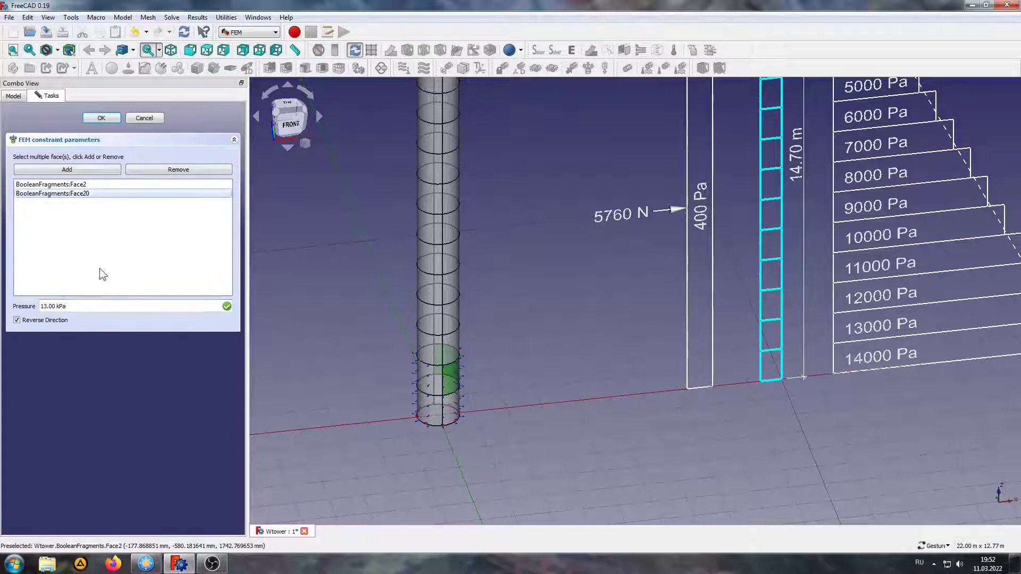
{"action": "left_click", "coordinate": [104, 118]}
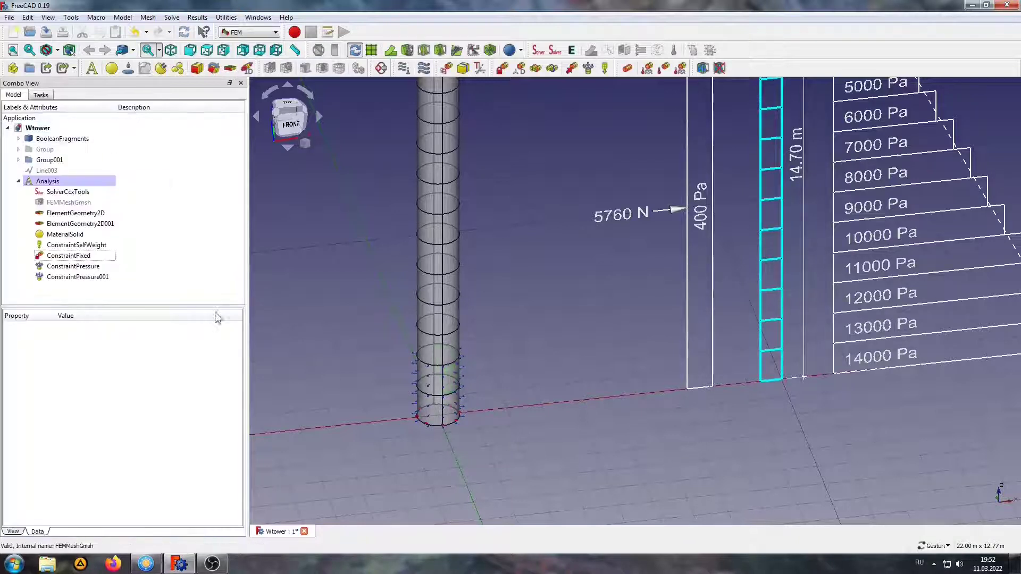
Apply a 12000 Pa pressure to the third ring's face pair.
{"action": "left_click", "coordinate": [428, 346]}
{"action": "left_click", "coordinate": [86, 170]}
{"action": "left_click", "coordinate": [451, 345]}
{"action": "left_click", "coordinate": [80, 170]}
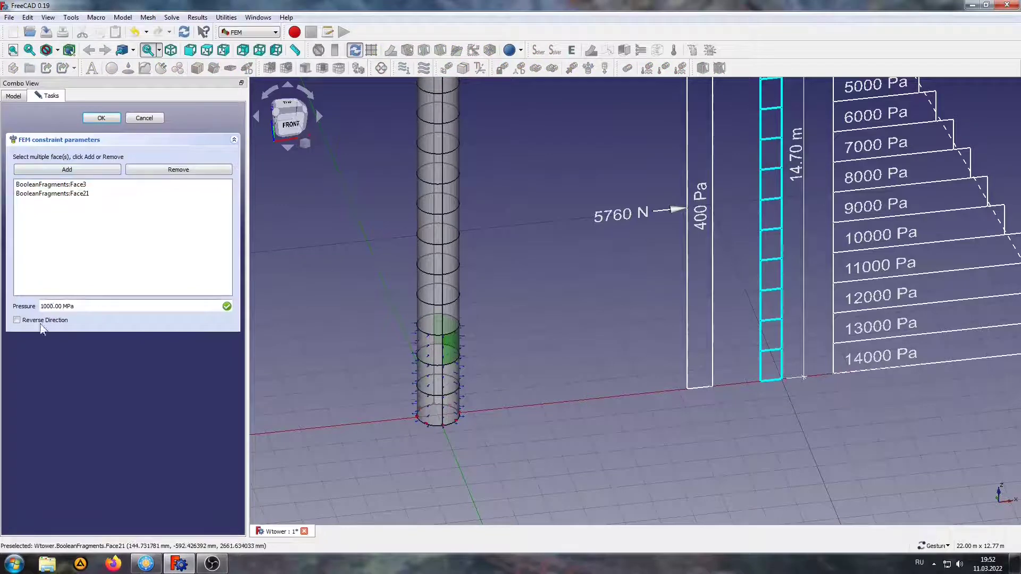
{"action": "key", "text": "Delete"}
{"action": "left_click", "coordinate": [101, 118]}
Add reversed pressure loads on the fourth and fifth ring face pairs.
{"action": "left_click", "coordinate": [502, 68]}
{"action": "left_click", "coordinate": [428, 325]}
{"action": "left_click", "coordinate": [80, 169]}
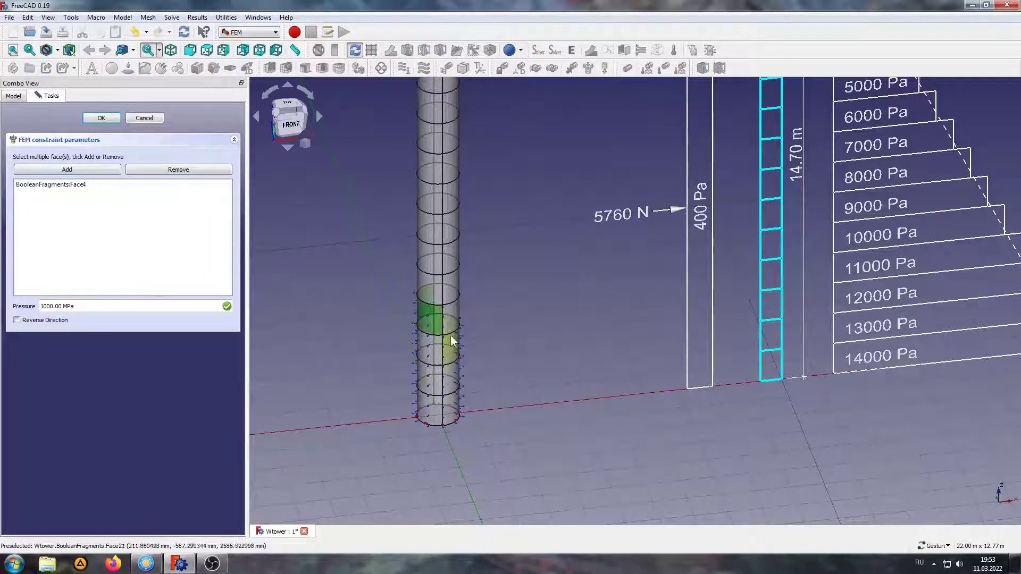
{"action": "left_click", "coordinate": [451, 320]}
{"action": "left_click", "coordinate": [85, 169]}
{"action": "left_click", "coordinate": [17, 320]}
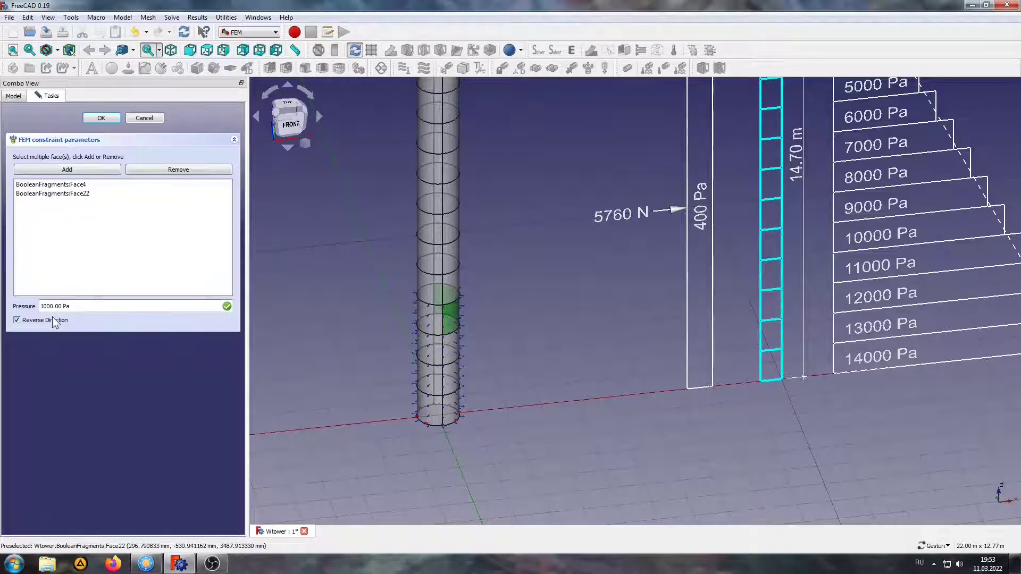
{"action": "left_click", "coordinate": [101, 119]}
{"action": "left_click", "coordinate": [502, 68]}
{"action": "left_click", "coordinate": [434, 282]}
{"action": "left_click", "coordinate": [67, 169]}
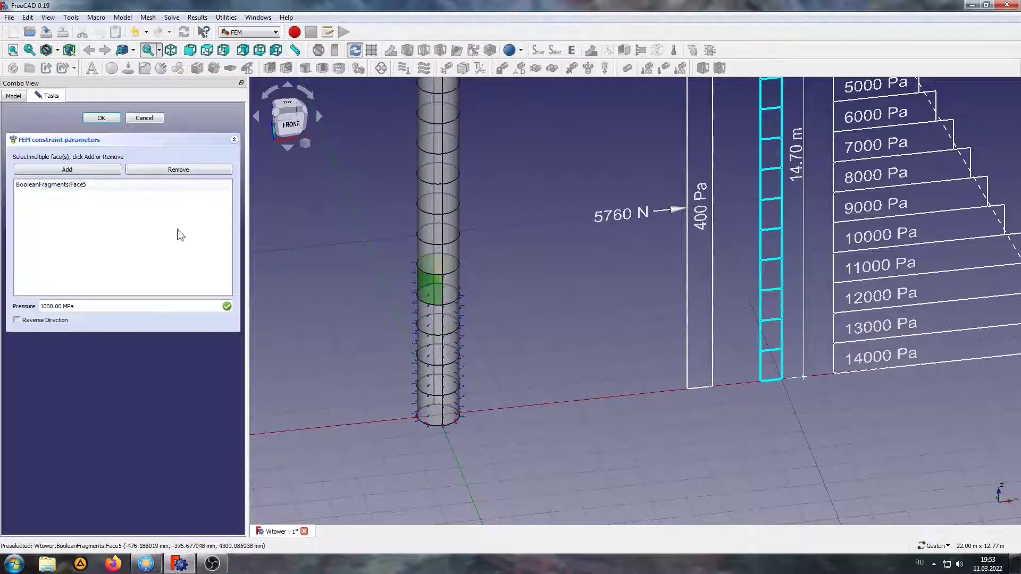
{"action": "left_click", "coordinate": [450, 287]}
{"action": "left_click", "coordinate": [88, 170]}
{"action": "left_click", "coordinate": [17, 320]}
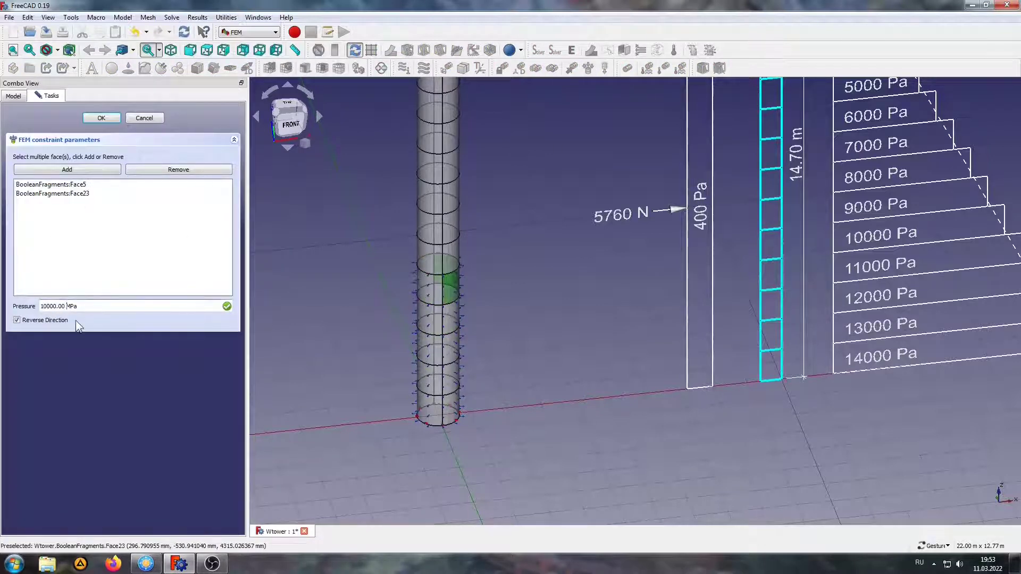
{"action": "left_click", "coordinate": [101, 118]}
Apply 9000 Pa to the sixth ring pair and reversed 8000 Pa to Face7 and Face25.
{"action": "left_click", "coordinate": [588, 68]}
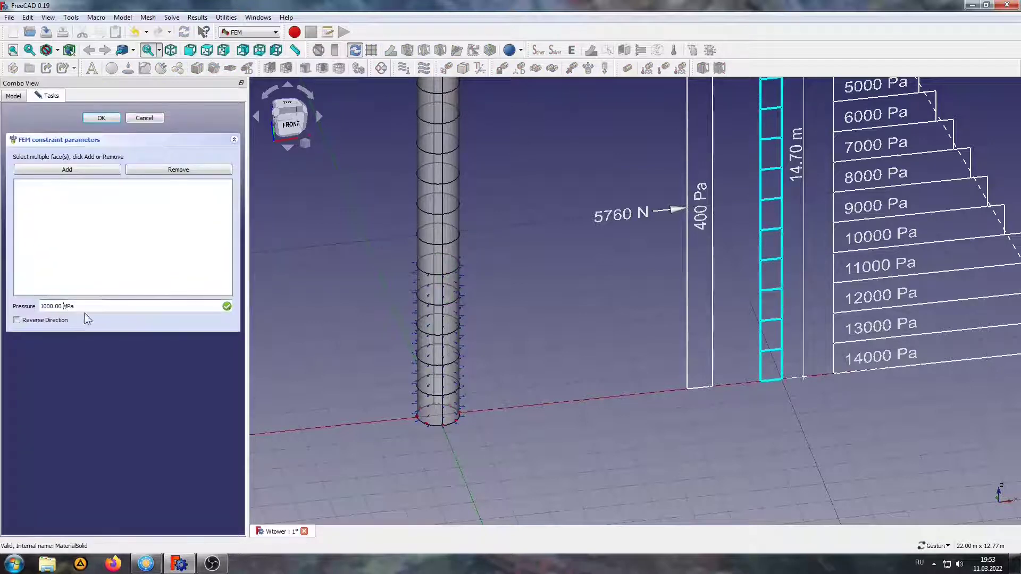
{"action": "key", "text": "ctrl+a"}
{"action": "type", "text": "9000"}
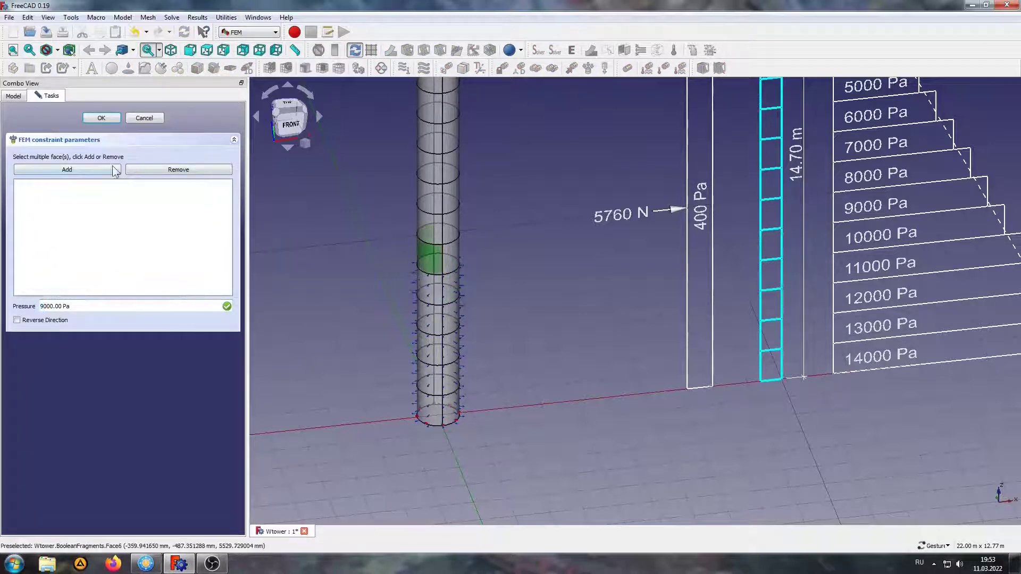
{"action": "left_click", "coordinate": [114, 170]}
{"action": "left_click", "coordinate": [449, 257]}
{"action": "left_click", "coordinate": [101, 118]}
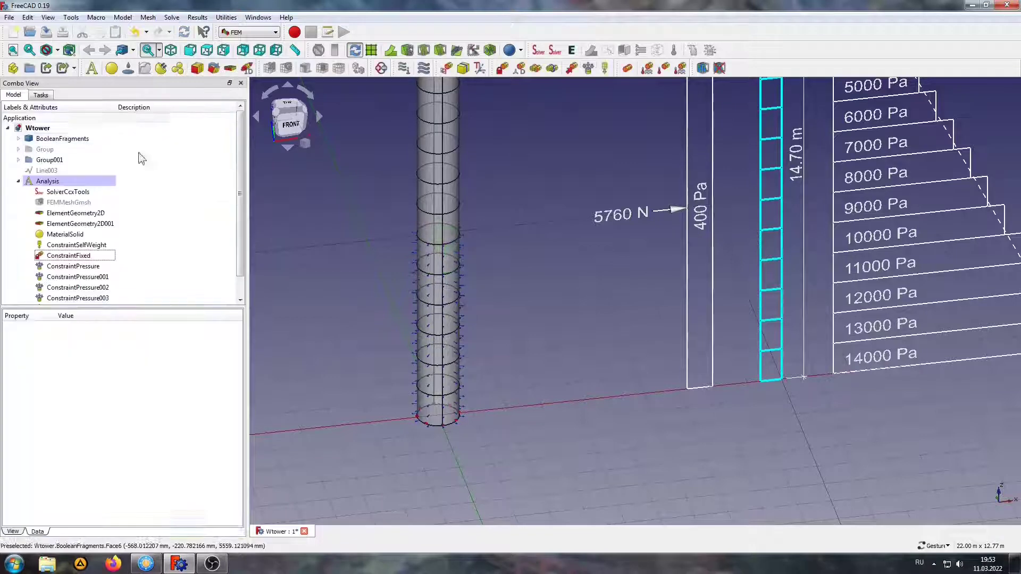
{"action": "left_click", "coordinate": [587, 68]}
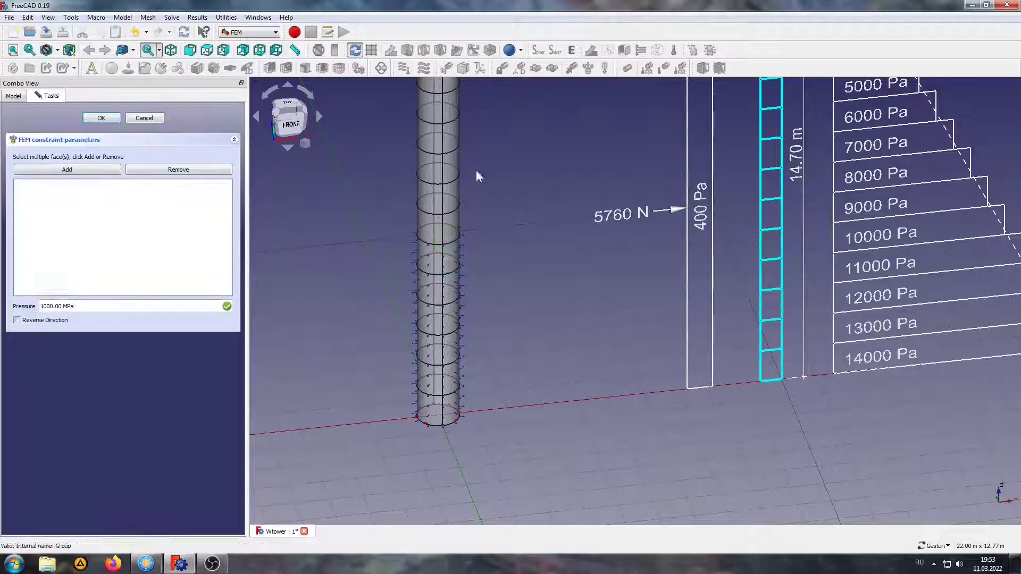
{"action": "left_click", "coordinate": [46, 322]}
{"action": "left_click", "coordinate": [426, 212]}
{"action": "left_click", "coordinate": [449, 228]}
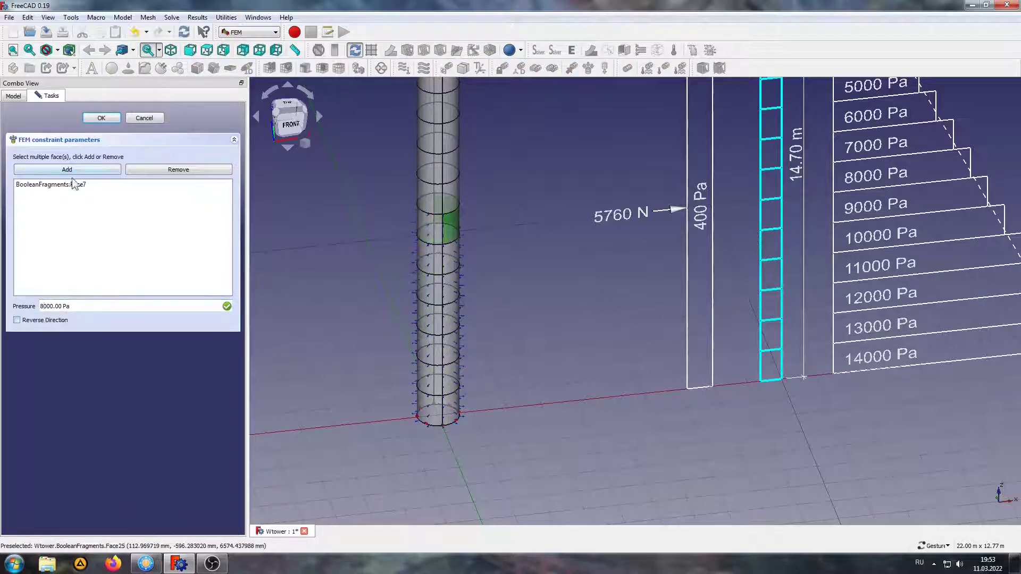
{"action": "left_click", "coordinate": [101, 118]}
{"action": "left_click", "coordinate": [588, 67]}
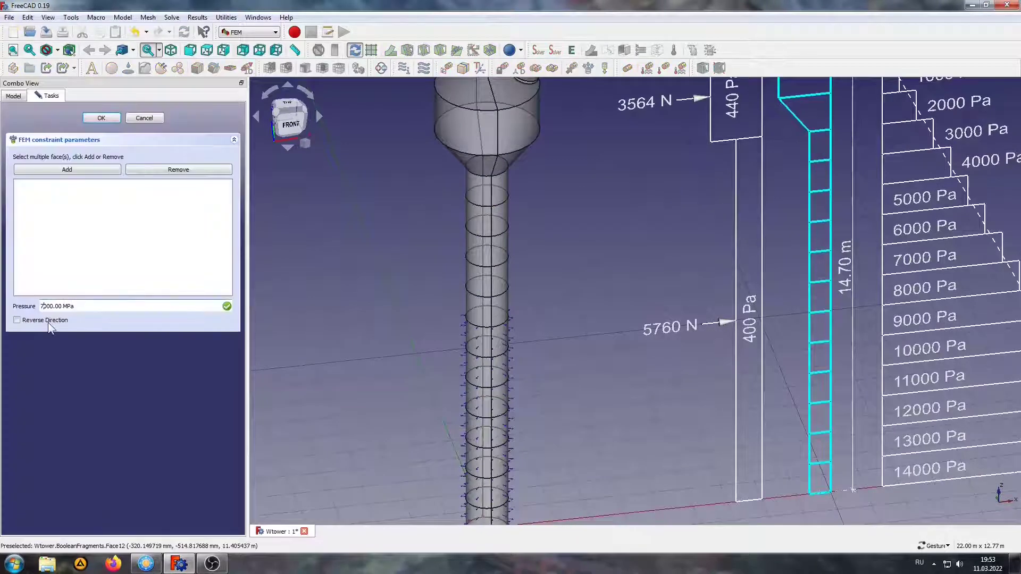
Apply a 6000 Pa pressure to the next pair of stem ring faces.
{"action": "left_click", "coordinate": [485, 308]}
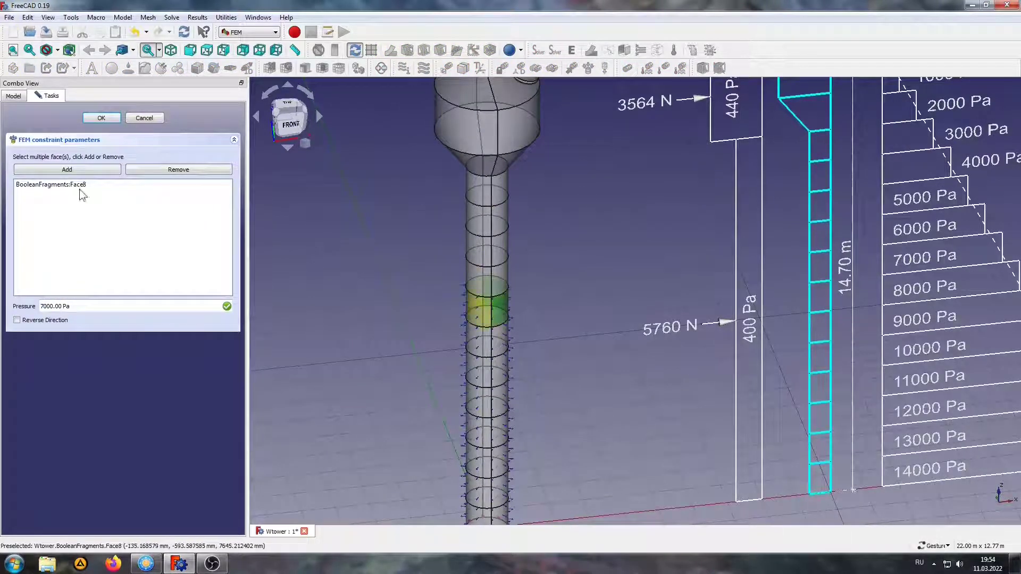
{"action": "left_click", "coordinate": [49, 172]}
{"action": "left_click", "coordinate": [101, 118]}
{"action": "left_click", "coordinate": [589, 68]}
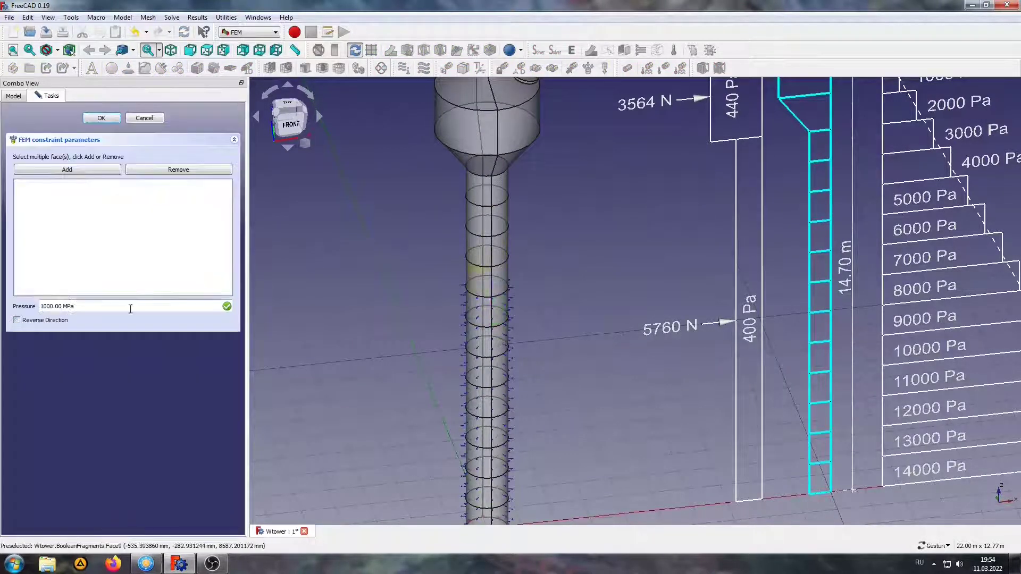
{"action": "key", "text": "BackSpace"}
{"action": "type", "text": "6"}
{"action": "left_click", "coordinate": [69, 170]}
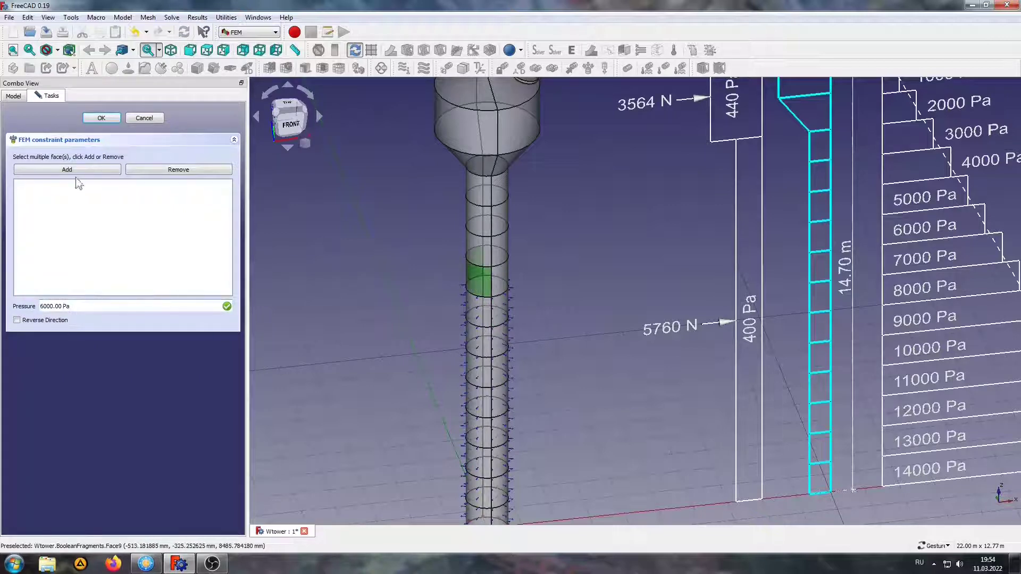
{"action": "left_click", "coordinate": [101, 118]}
Apply a 5000 Pa pressure to the following stem ring face pair.
{"action": "left_click", "coordinate": [588, 69]}
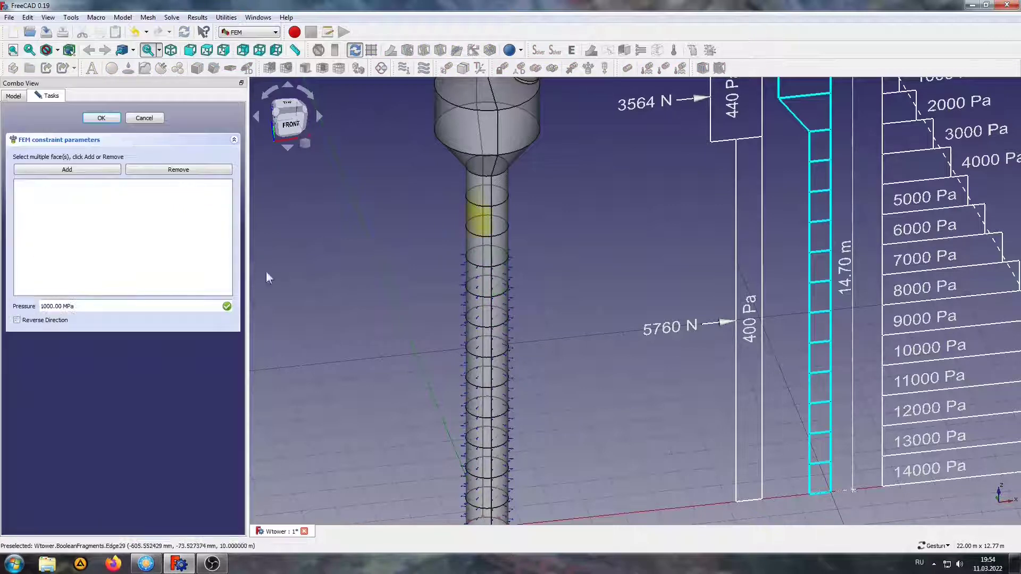
{"action": "left_click", "coordinate": [43, 307]}
{"action": "key", "text": "BackSpace"}
{"action": "left_click", "coordinate": [75, 320]}
{"action": "type", "text": "5"}
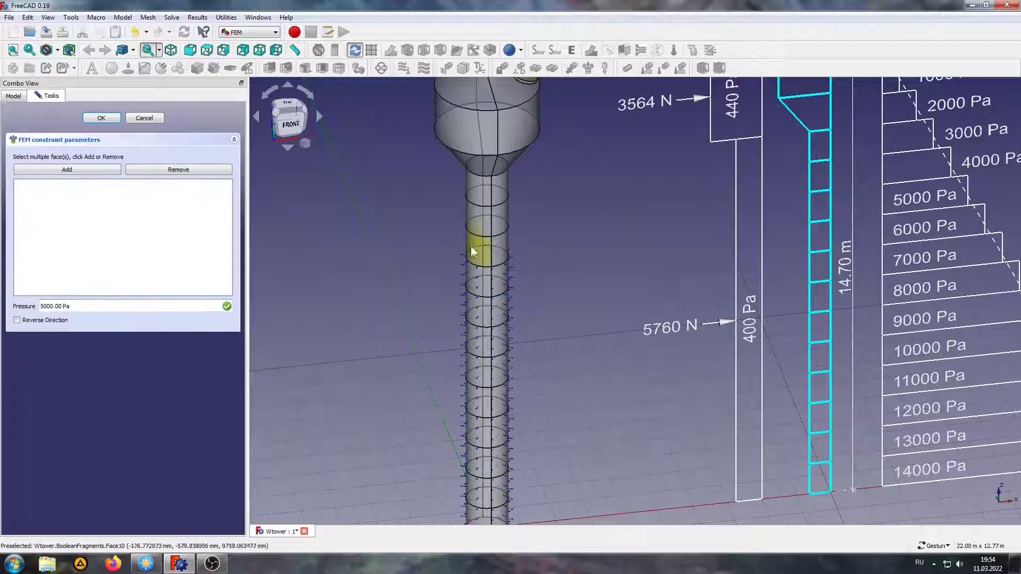
{"action": "left_click", "coordinate": [474, 246]}
{"action": "left_click", "coordinate": [101, 118]}
Set a reversed 4000 Pa pressure on Face11 and Face29.
{"action": "left_click", "coordinate": [589, 68]}
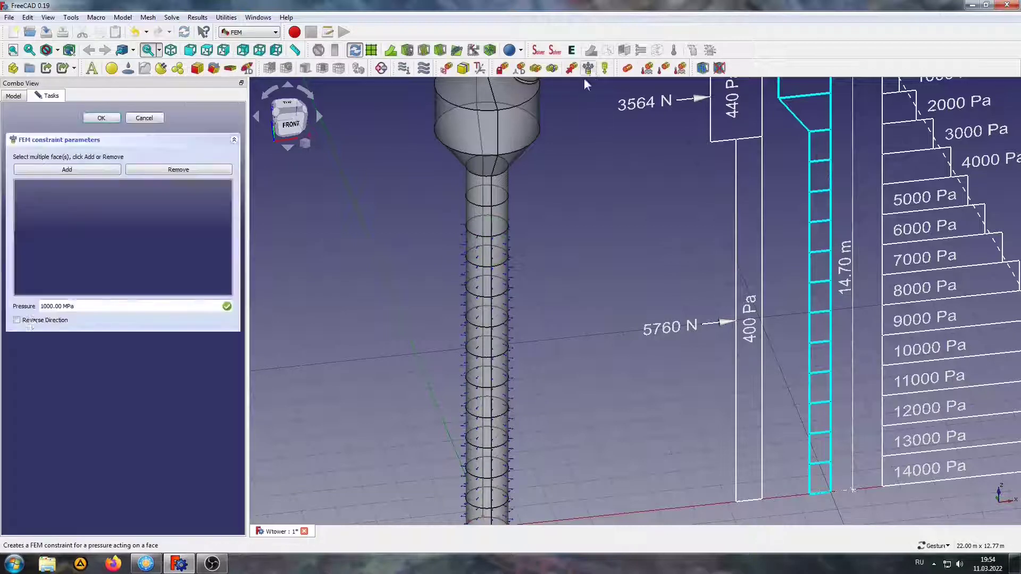
{"action": "left_click", "coordinate": [59, 321]}
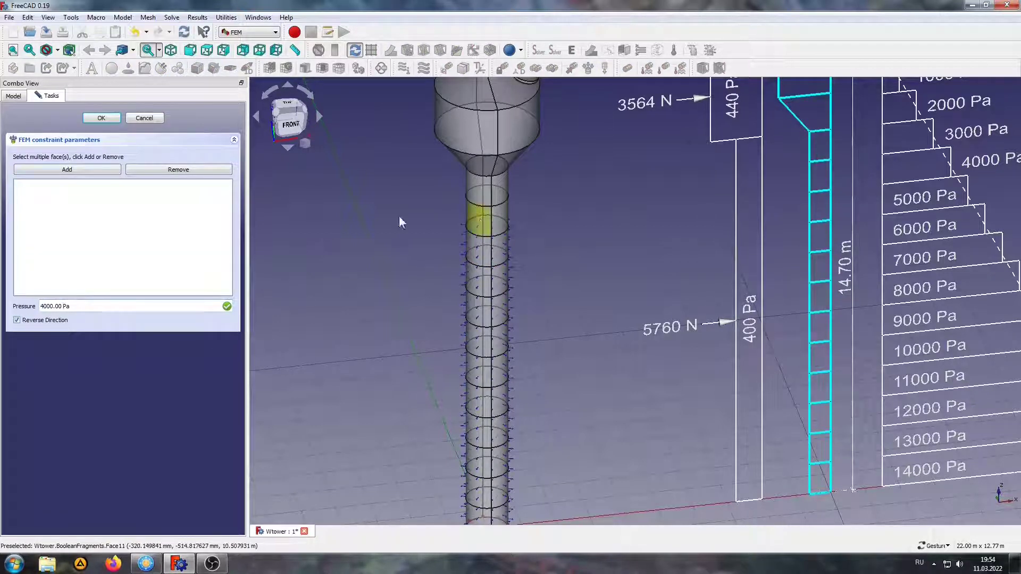
{"action": "left_click", "coordinate": [497, 221]}
{"action": "right_click_drag", "start_coordinate": [415, 231], "coordinate": [395, 323]}
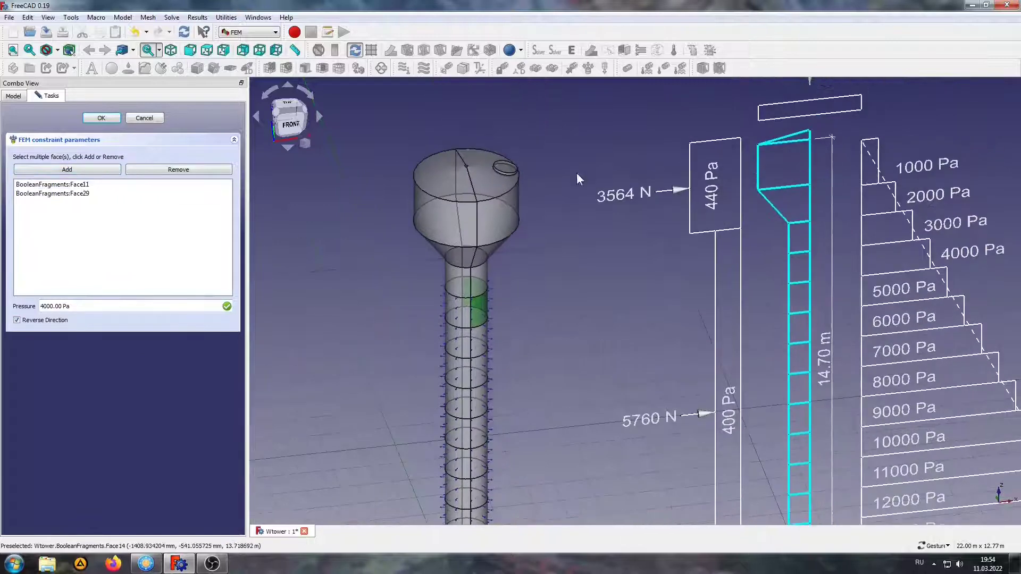
Confirm the 4000 Pa load, then add a reversed 3000 Pa pressure on stem ring faces Face12/Face30.
{"action": "left_click", "coordinate": [101, 118]}
{"action": "left_click", "coordinate": [588, 68]}
{"action": "left_click", "coordinate": [471, 277]}
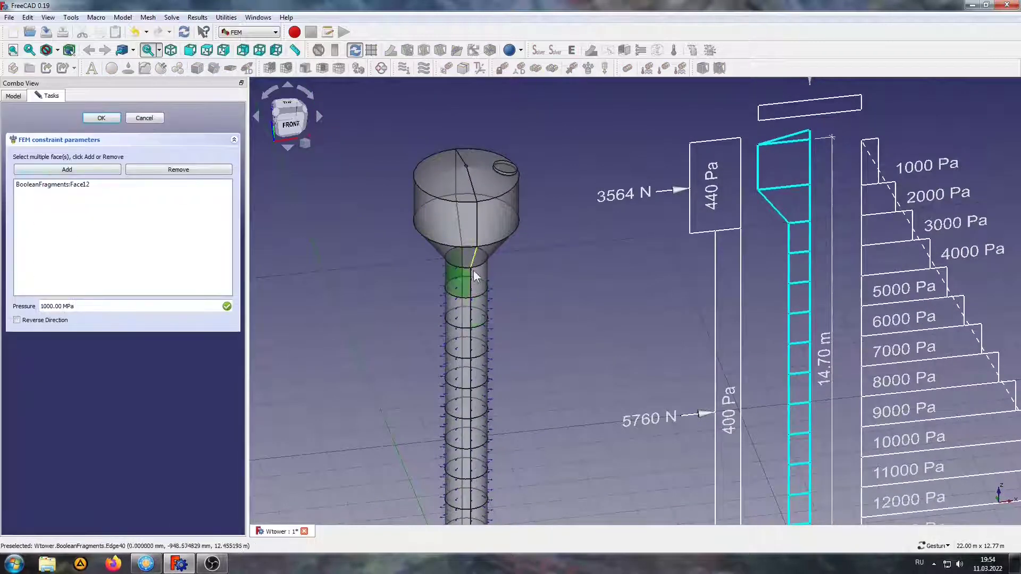
{"action": "left_click", "coordinate": [103, 170]}
{"action": "double_click", "coordinate": [65, 307]}
{"action": "type", "text": "2000"}
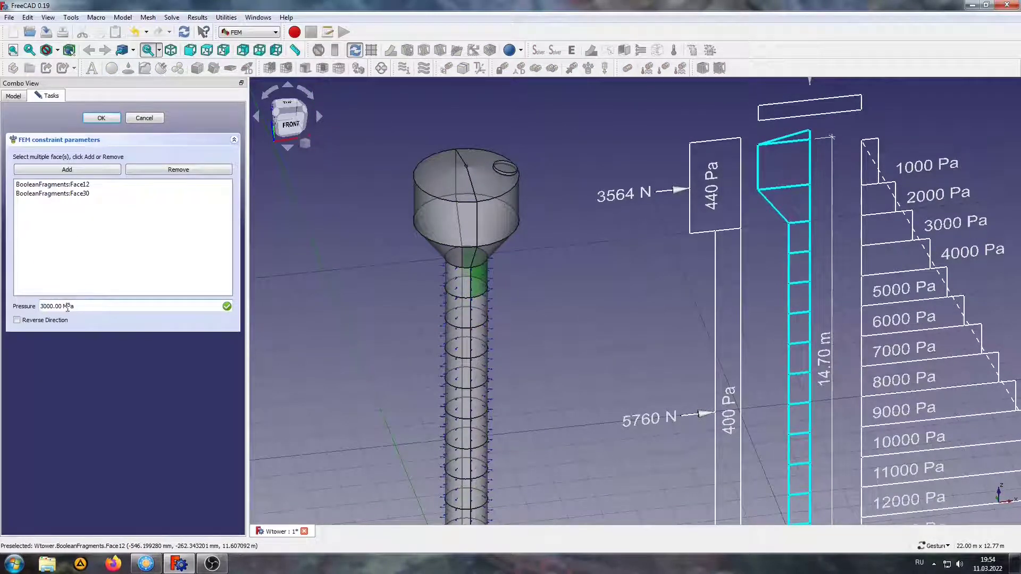
{"action": "left_click", "coordinate": [67, 307]}
{"action": "key", "text": "BackSpace"}
{"action": "left_click", "coordinate": [38, 321]}
{"action": "left_click", "coordinate": [101, 118]}
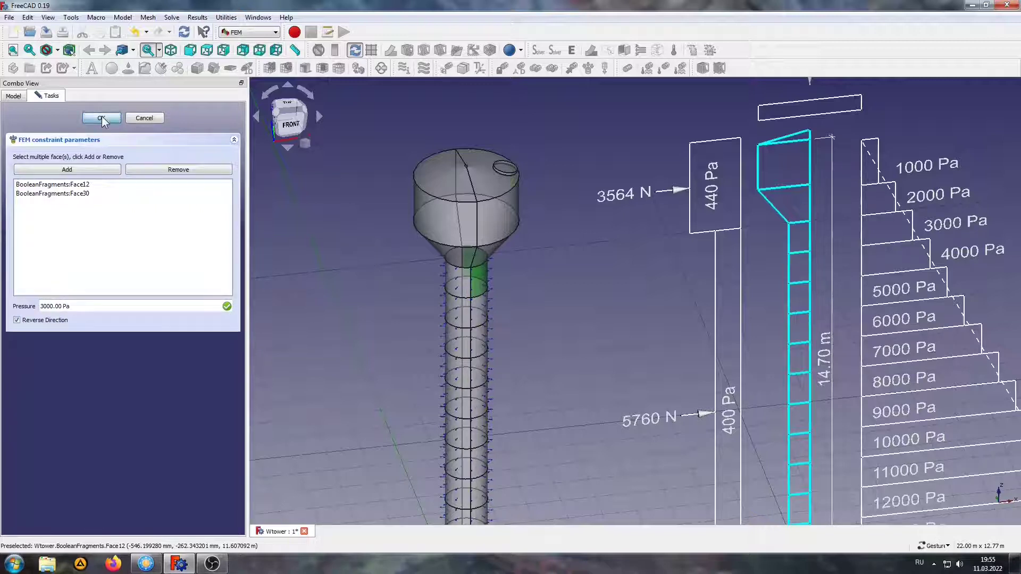
Add a reversed 2000 Pa pressure on the cone faces Face13 and Face31.
{"action": "left_click", "coordinate": [588, 68]}
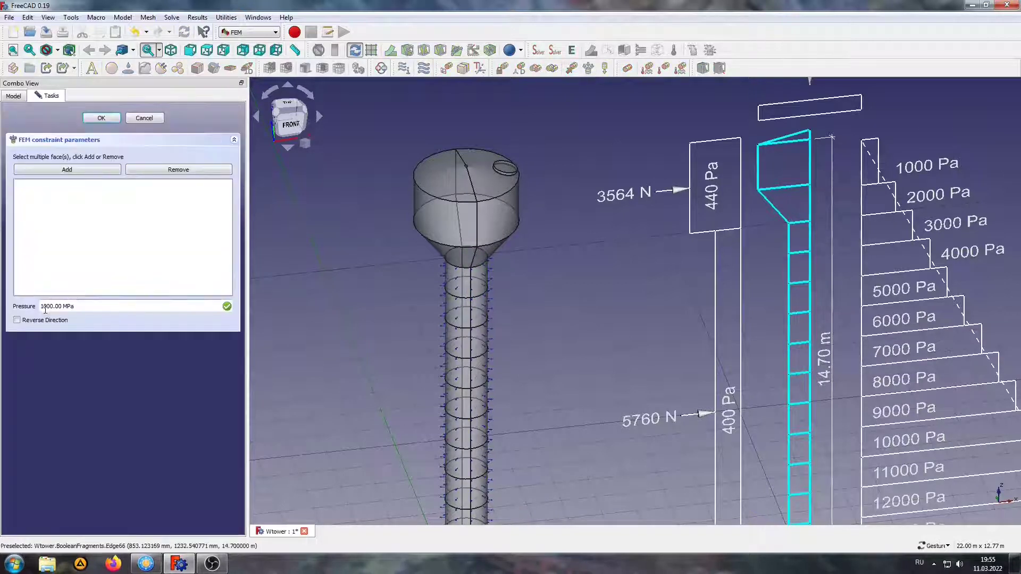
{"action": "type", "text": "3"}
{"action": "left_click", "coordinate": [38, 321]}
{"action": "left_click", "coordinate": [433, 265]}
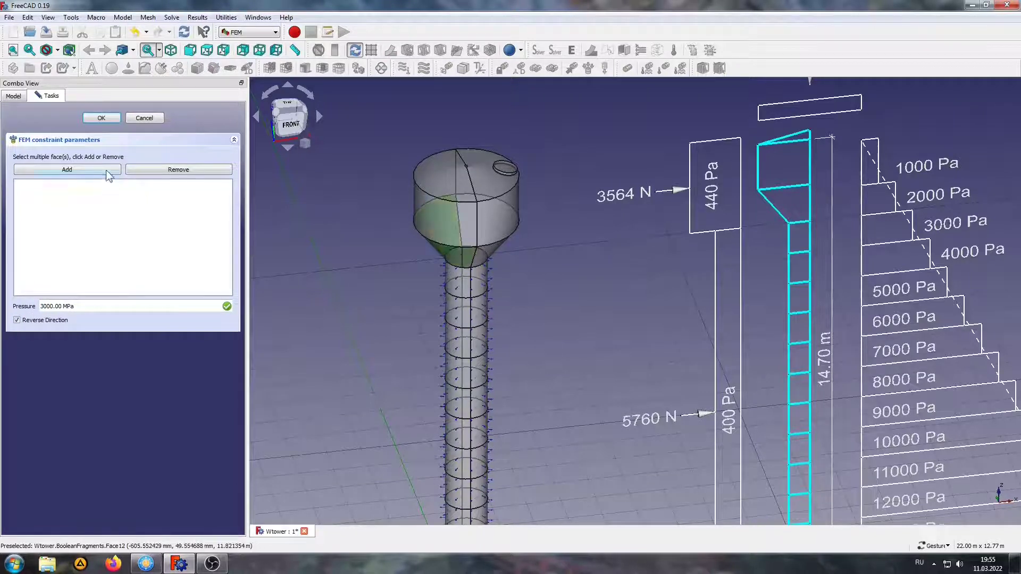
{"action": "left_click", "coordinate": [106, 170]}
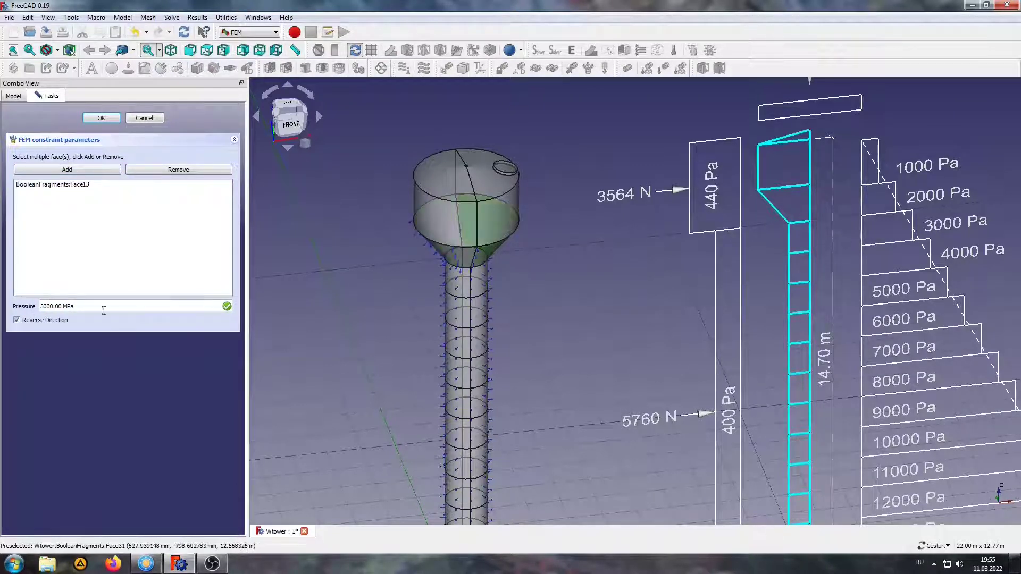
{"action": "left_click", "coordinate": [88, 171]}
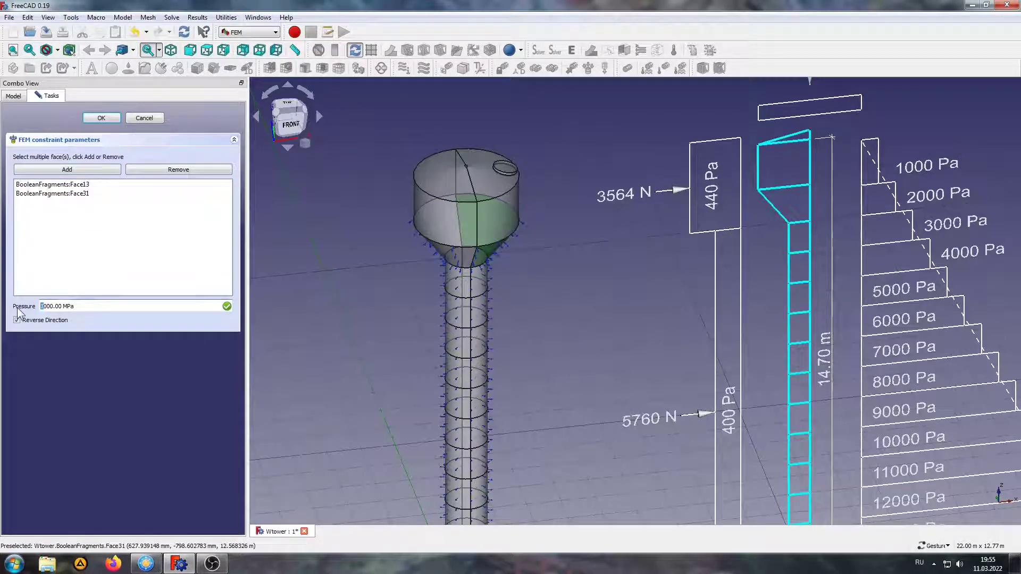
{"action": "type", "text": "2"}
{"action": "left_click", "coordinate": [101, 118]}
Add a reversed 1000 Pa pressure on both tank wall faces Face14 and Face32.
{"action": "left_click", "coordinate": [588, 68]}
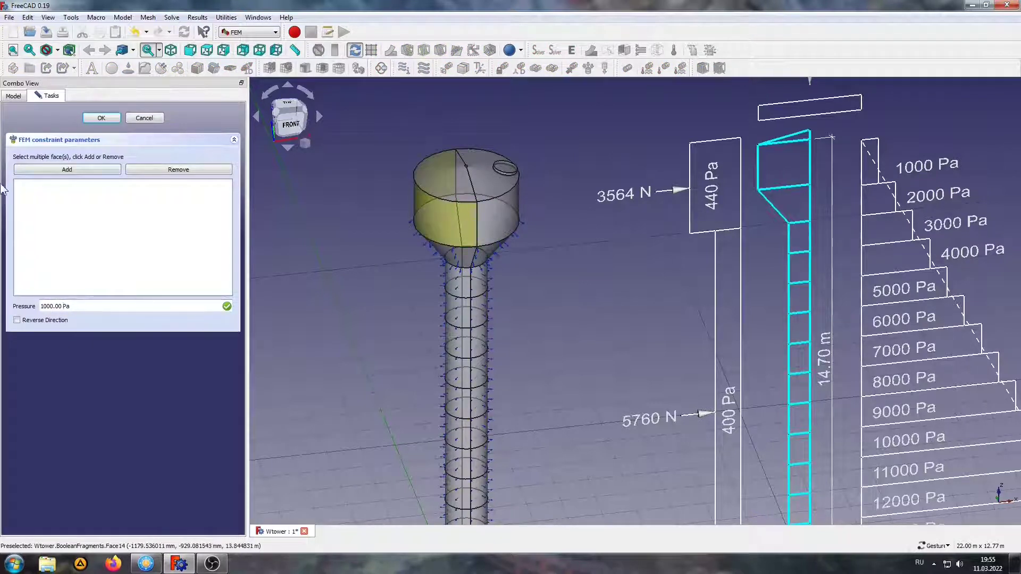
{"action": "left_click", "coordinate": [448, 220]}
{"action": "left_click", "coordinate": [61, 170]}
{"action": "left_click", "coordinate": [494, 225]}
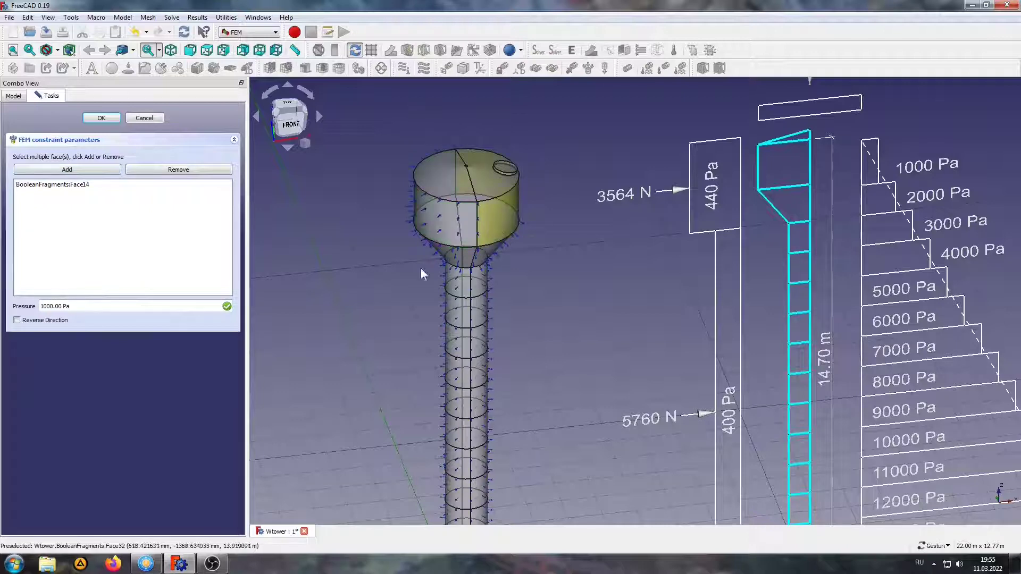
{"action": "left_click", "coordinate": [67, 169]}
{"action": "left_click", "coordinate": [43, 322]}
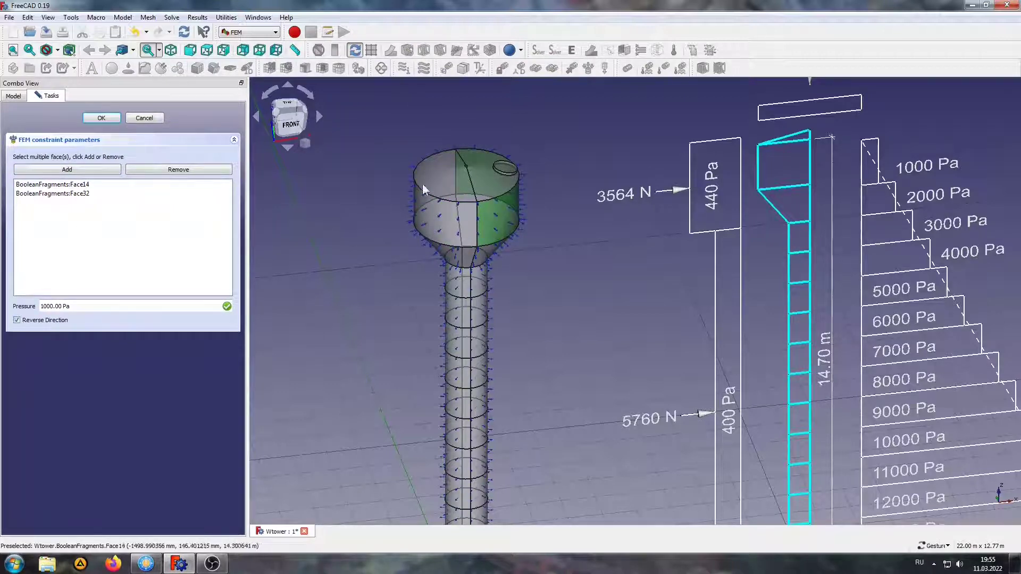
{"action": "scroll", "coordinate": [525, 218], "scroll_direction": "up", "scroll_amount": 2}
{"action": "scroll", "coordinate": [638, 285], "scroll_direction": "up", "scroll_amount": 3}
{"action": "scroll", "coordinate": [718, 309], "scroll_direction": "up", "scroll_amount": 2}
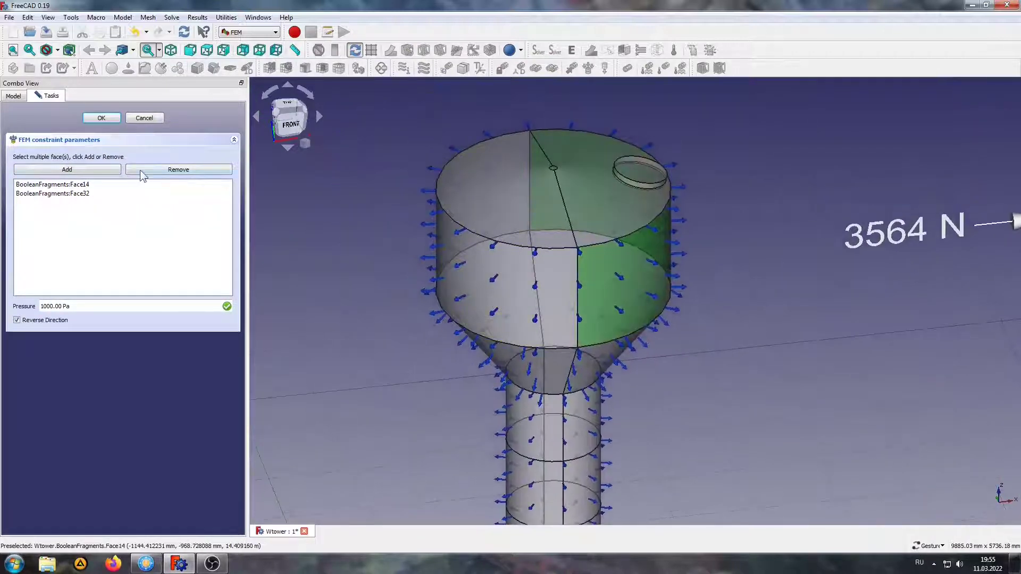
{"action": "left_click", "coordinate": [101, 118]}
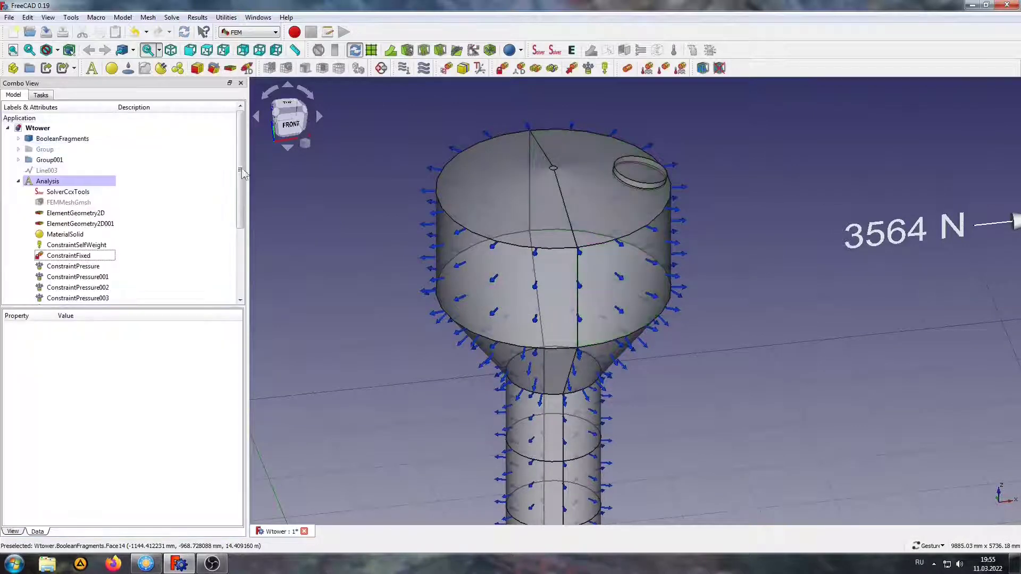
{"action": "scroll", "coordinate": [416, 226], "scroll_direction": "down", "scroll_amount": 1}
{"action": "scroll", "coordinate": [414, 221], "scroll_direction": "down", "scroll_amount": 3}
{"action": "scroll", "coordinate": [414, 222], "scroll_direction": "down", "scroll_amount": 1}
{"action": "scroll", "coordinate": [414, 223], "scroll_direction": "down", "scroll_amount": 1}
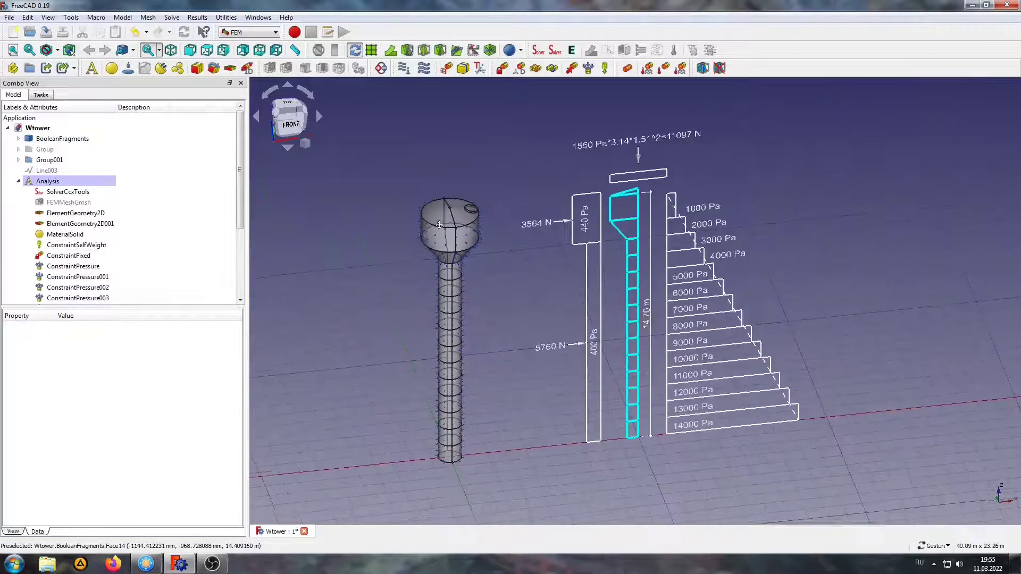
{"action": "right_click_drag", "start_coordinate": [414, 222], "coordinate": [466, 215]}
{"action": "scroll", "coordinate": [466, 215], "scroll_direction": "up", "scroll_amount": 1}
{"action": "scroll", "coordinate": [471, 194], "scroll_direction": "up", "scroll_amount": 1}
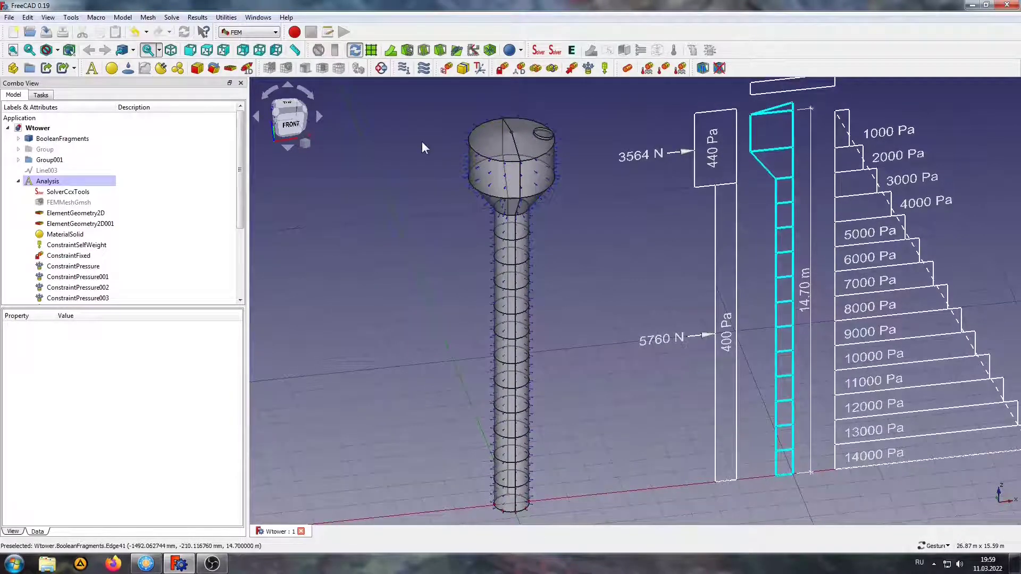
{"action": "right_click_drag", "start_coordinate": [656, 231], "coordinate": [668, 311]}
{"action": "scroll", "coordinate": [665, 308], "scroll_direction": "up", "scroll_amount": 1}
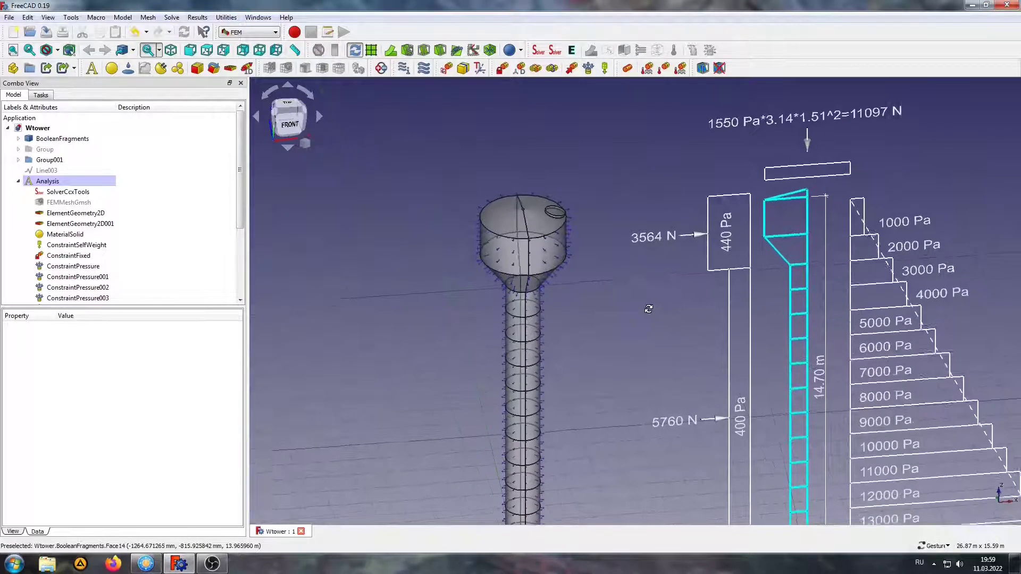
{"action": "scroll", "coordinate": [627, 250], "scroll_direction": "up", "scroll_amount": 1}
{"action": "scroll", "coordinate": [625, 228], "scroll_direction": "up", "scroll_amount": 1}
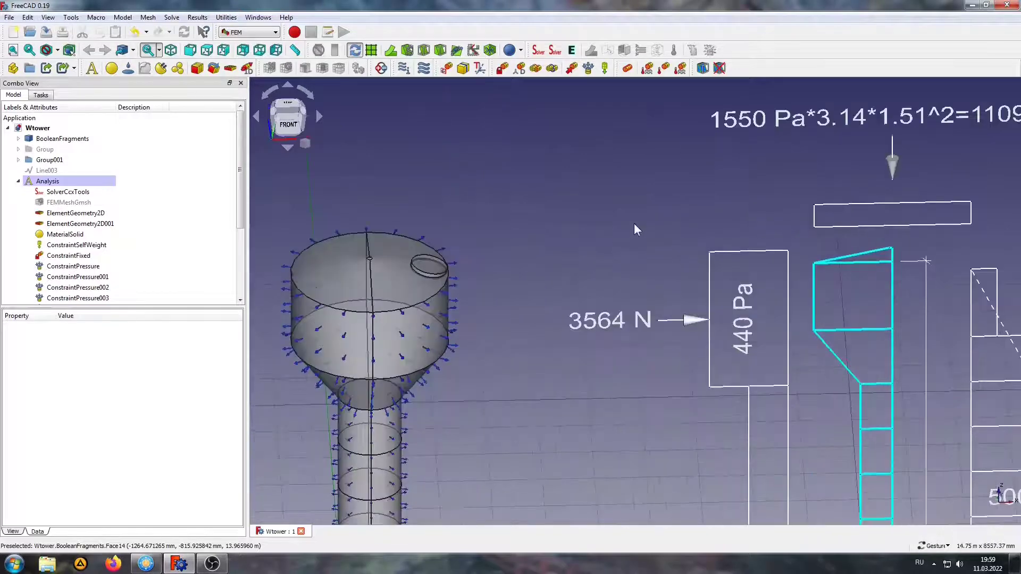
Create a force constraint and enter 11097 in its Load [N] field.
{"action": "left_click", "coordinate": [572, 68]}
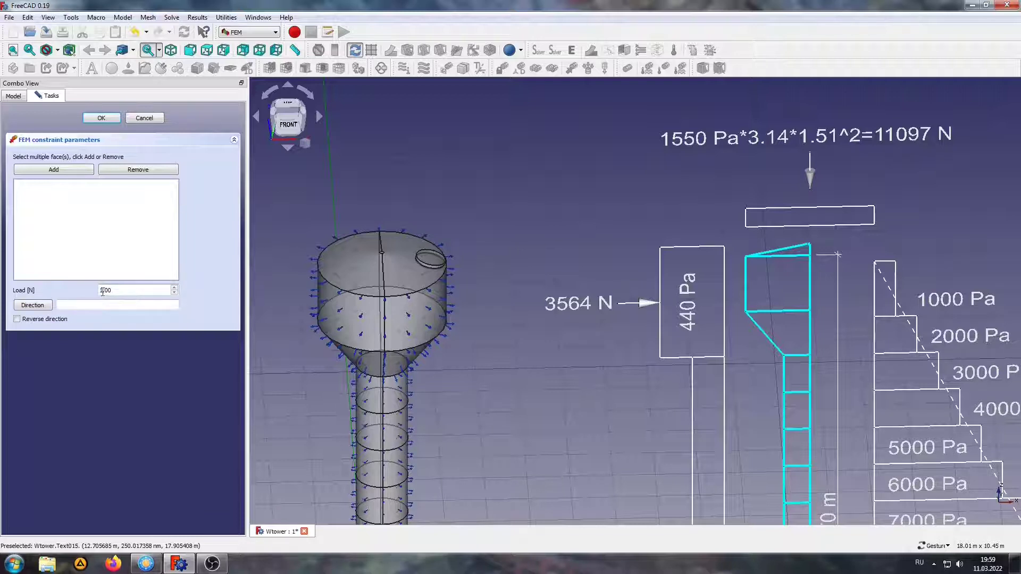
{"action": "type", "text": "1"}
{"action": "type", "text": "9"}
{"action": "type", "text": "7."}
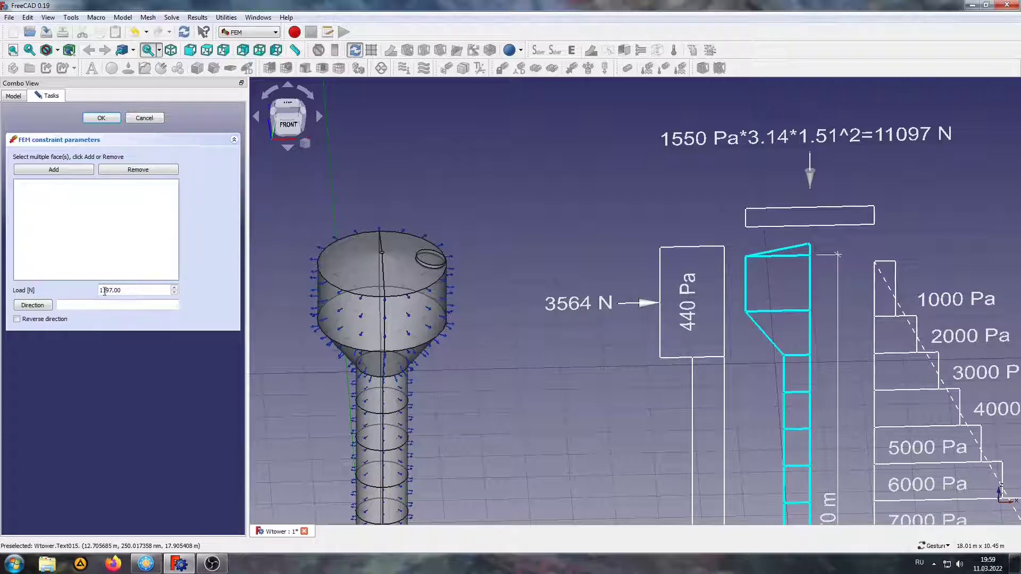
{"action": "type", "text": "0"}
{"action": "key", "text": "BackSpace"}
Add tank roof faces Face15, Face33 and Face16 to the force load.
{"action": "left_click", "coordinate": [349, 263]}
{"action": "left_click", "coordinate": [81, 170]}
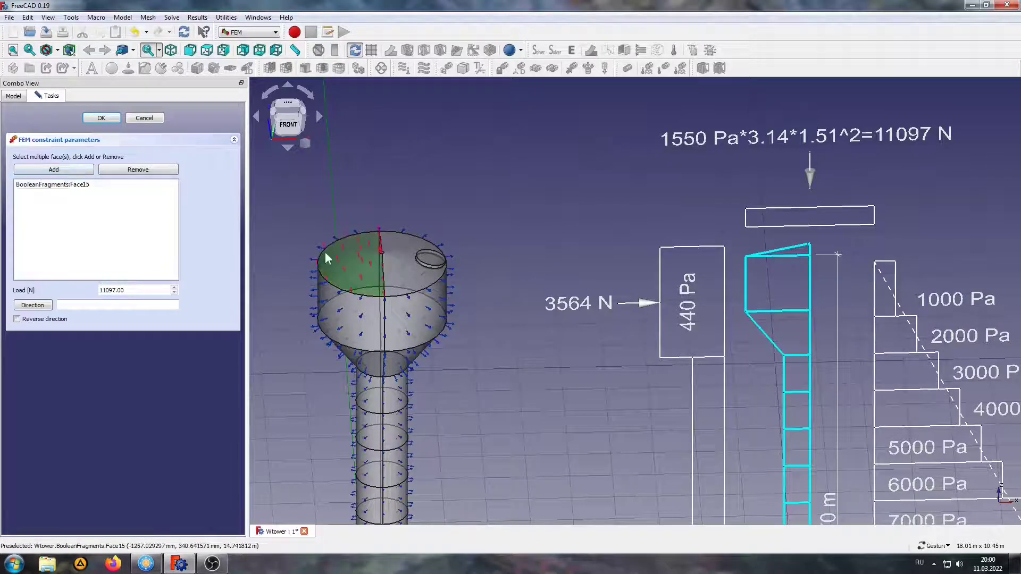
{"action": "left_click", "coordinate": [68, 171]}
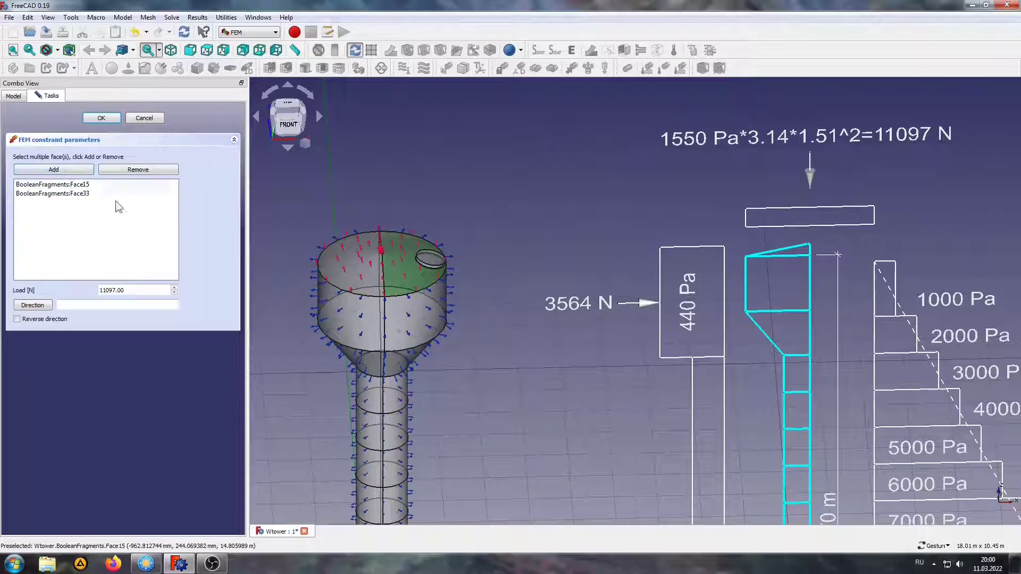
{"action": "left_click", "coordinate": [69, 171]}
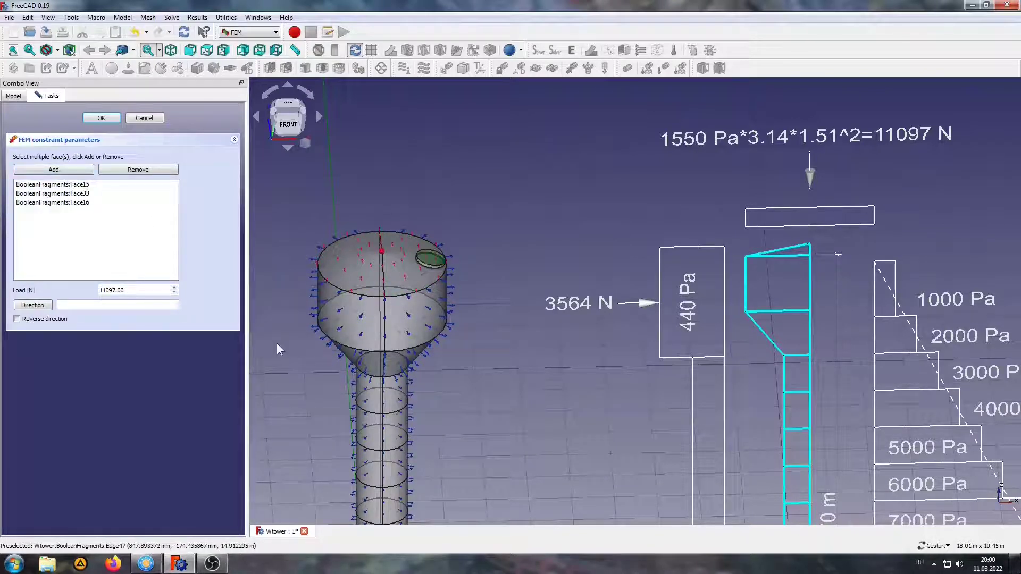
{"action": "scroll", "coordinate": [381, 280], "scroll_direction": "up", "scroll_amount": 2}
{"action": "scroll", "coordinate": [383, 289], "scroll_direction": "up", "scroll_amount": 1}
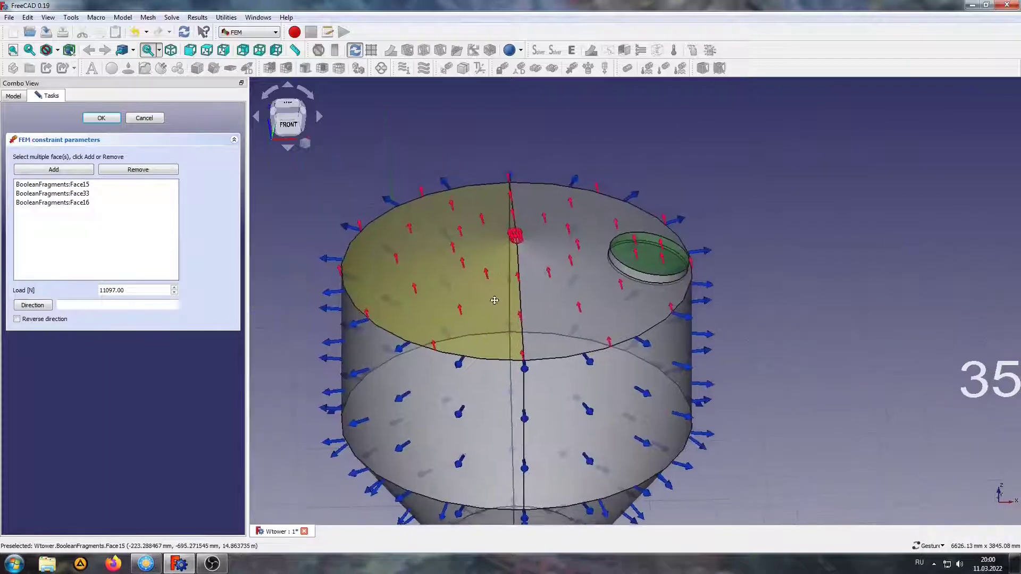
{"action": "scroll", "coordinate": [386, 306], "scroll_direction": "up", "scroll_amount": 1}
{"action": "scroll", "coordinate": [425, 196], "scroll_direction": "down", "scroll_amount": 2}
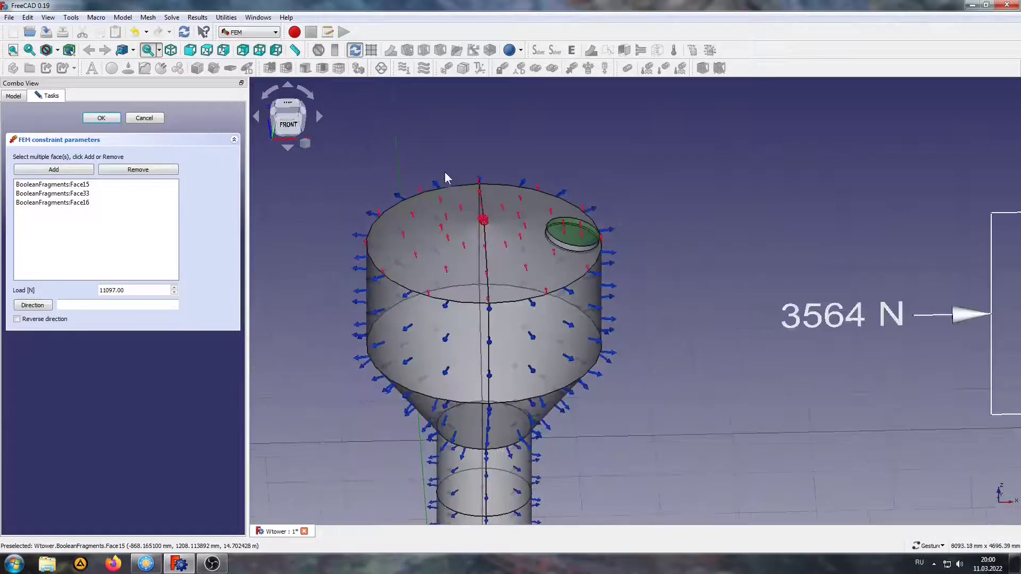
{"action": "scroll", "coordinate": [581, 154], "scroll_direction": "down", "scroll_amount": 2}
Check the load labels in the view and confirm the 11097 N force.
{"action": "right_click_drag", "start_coordinate": [656, 141], "coordinate": [540, 242]}
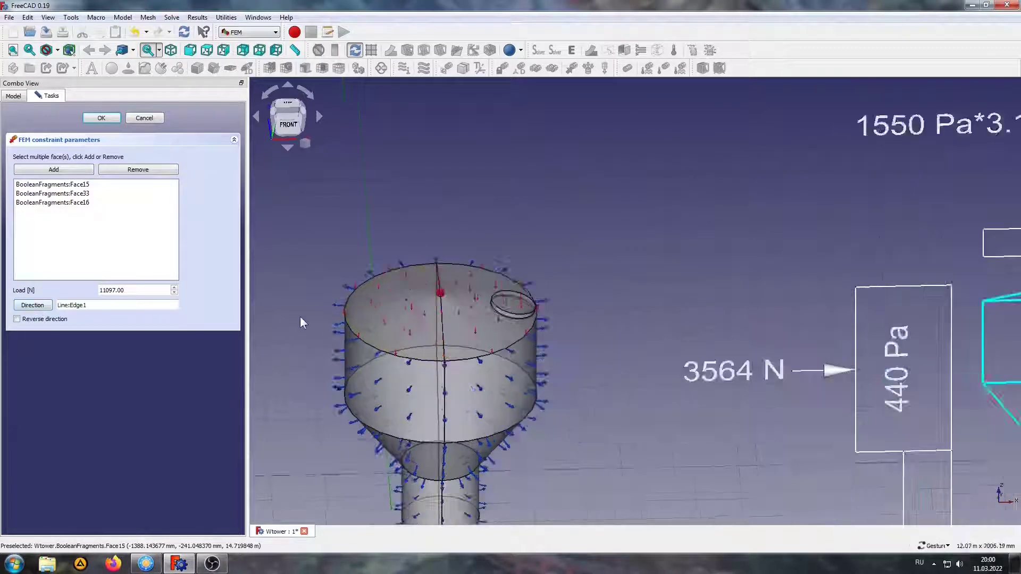
{"action": "scroll", "coordinate": [426, 320], "scroll_direction": "up", "scroll_amount": 6}
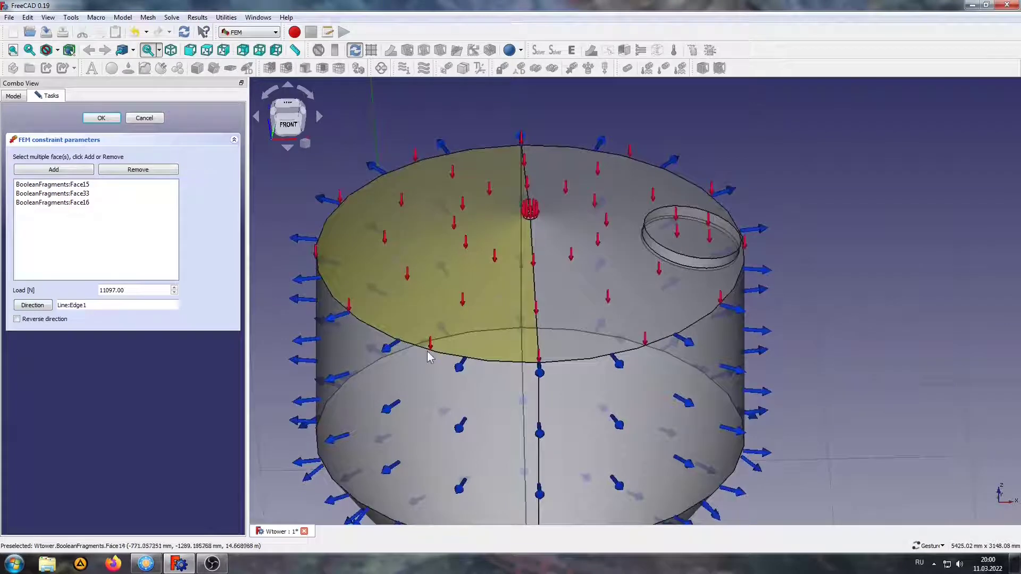
{"action": "scroll", "coordinate": [429, 352], "scroll_direction": "down", "scroll_amount": 2}
{"action": "scroll", "coordinate": [429, 355], "scroll_direction": "down", "scroll_amount": 3}
{"action": "scroll", "coordinate": [430, 355], "scroll_direction": "down", "scroll_amount": 2}
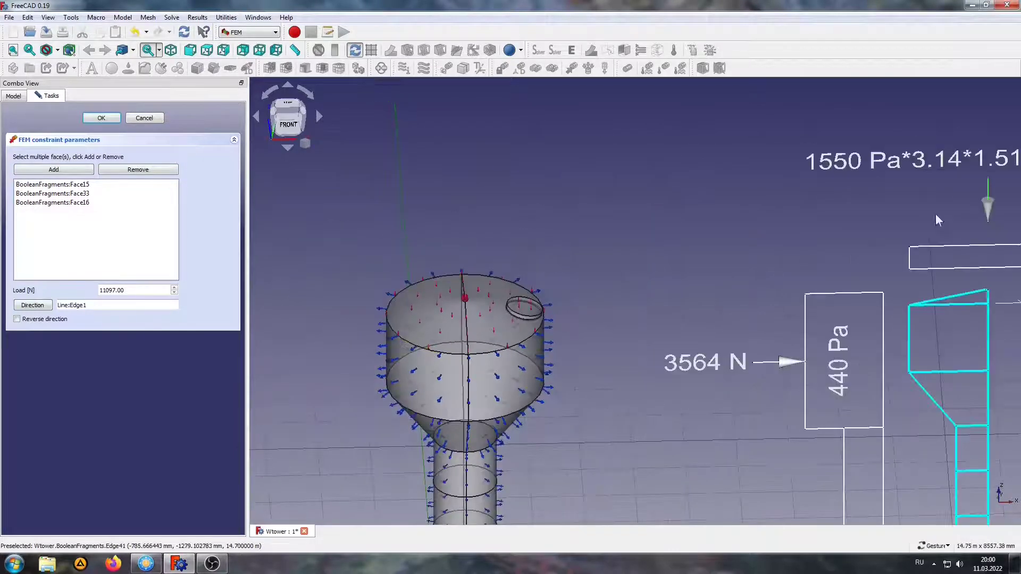
{"action": "scroll", "coordinate": [946, 171], "scroll_direction": "up", "scroll_amount": 2}
{"action": "scroll", "coordinate": [766, 287], "scroll_direction": "up", "scroll_amount": 3}
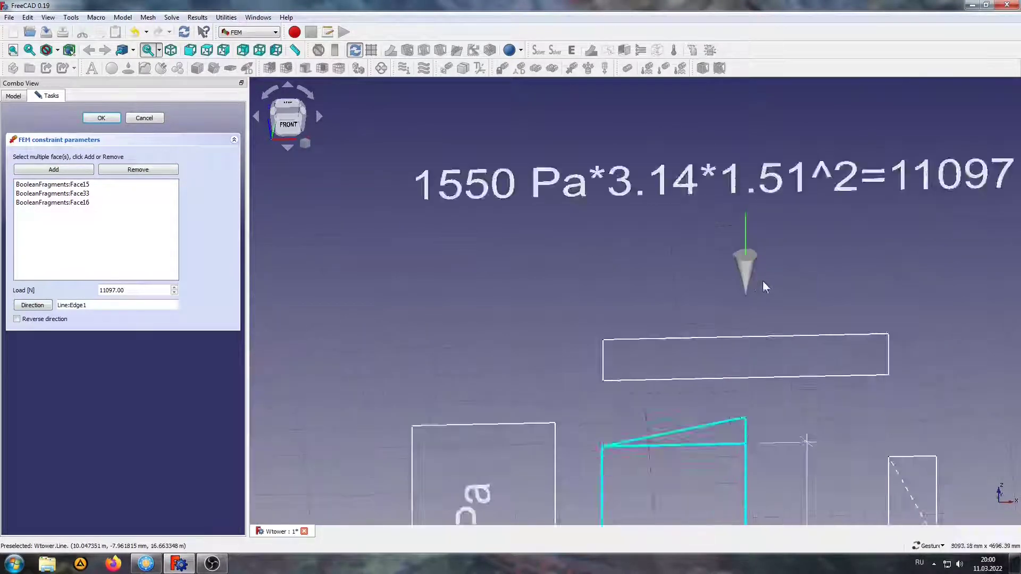
{"action": "scroll", "coordinate": [671, 225], "scroll_direction": "up", "scroll_amount": 1}
{"action": "scroll", "coordinate": [844, 196], "scroll_direction": "down", "scroll_amount": 3}
{"action": "scroll", "coordinate": [839, 210], "scroll_direction": "down", "scroll_amount": 2}
{"action": "scroll", "coordinate": [838, 211], "scroll_direction": "down", "scroll_amount": 1}
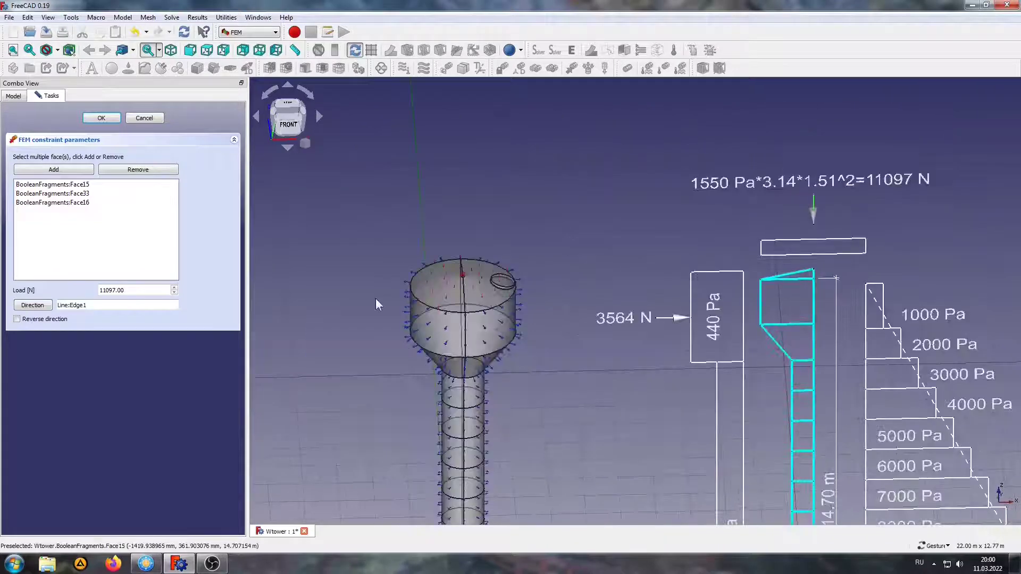
{"action": "right_click_drag", "start_coordinate": [433, 235], "coordinate": [566, 219]}
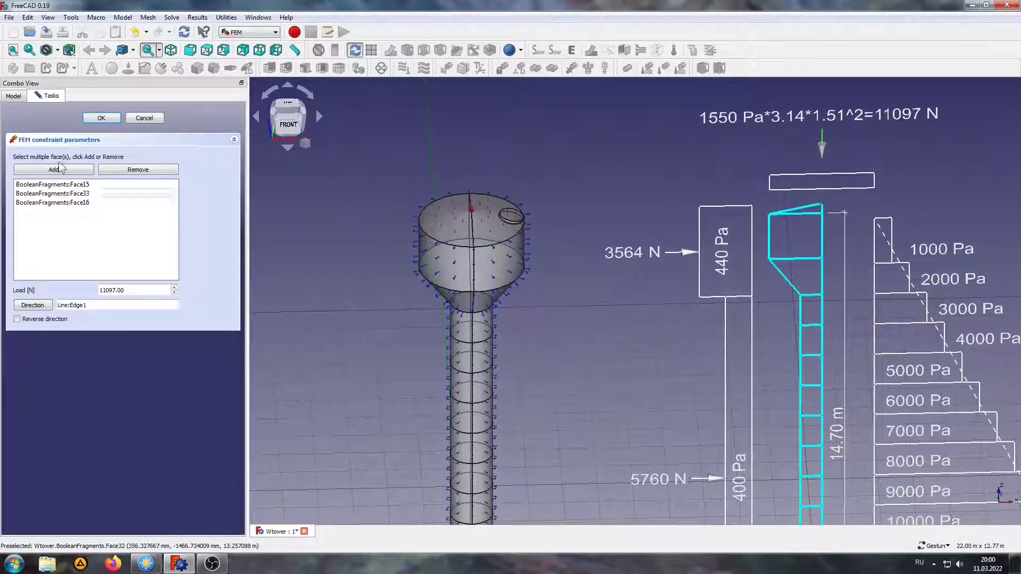
{"action": "left_click", "coordinate": [99, 118]}
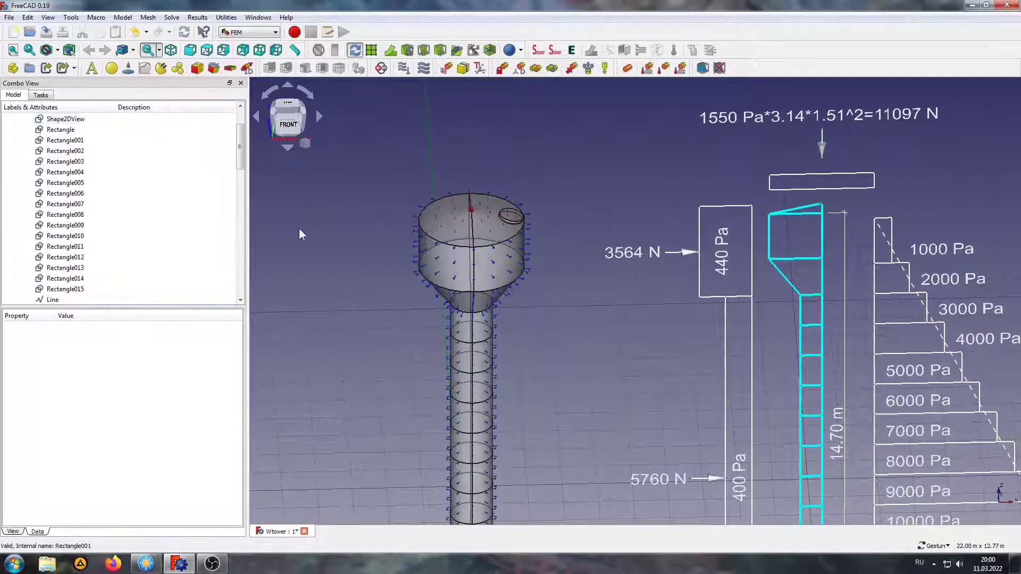
Reframe the view to show the whole tower beside the load diagrams.
{"action": "scroll", "coordinate": [354, 341], "scroll_direction": "down", "scroll_amount": 2}
{"action": "scroll", "coordinate": [367, 303], "scroll_direction": "down", "scroll_amount": 1}
{"action": "scroll", "coordinate": [371, 303], "scroll_direction": "down", "scroll_amount": 1}
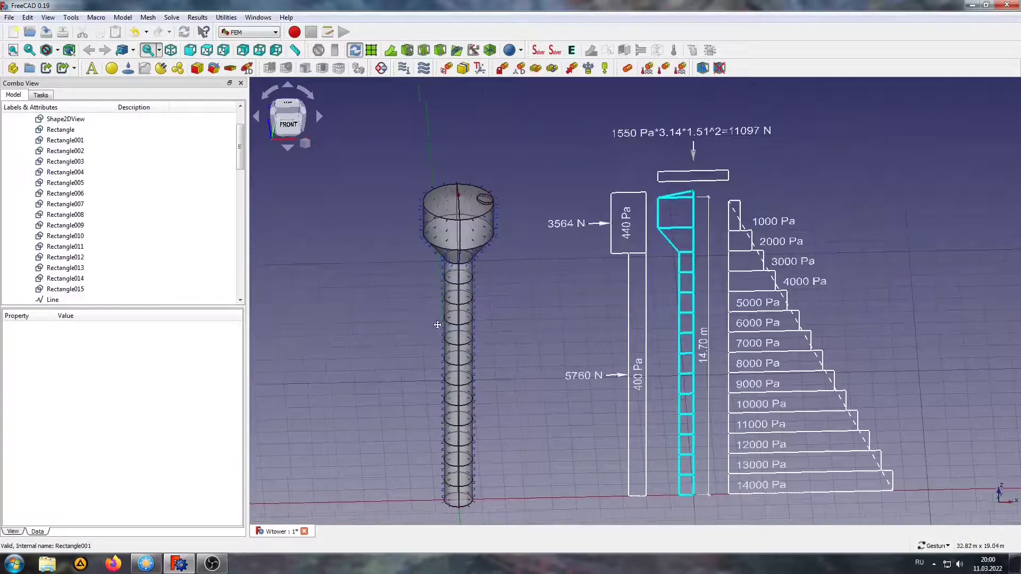
{"action": "right_click_drag", "start_coordinate": [708, 202], "coordinate": [759, 195]}
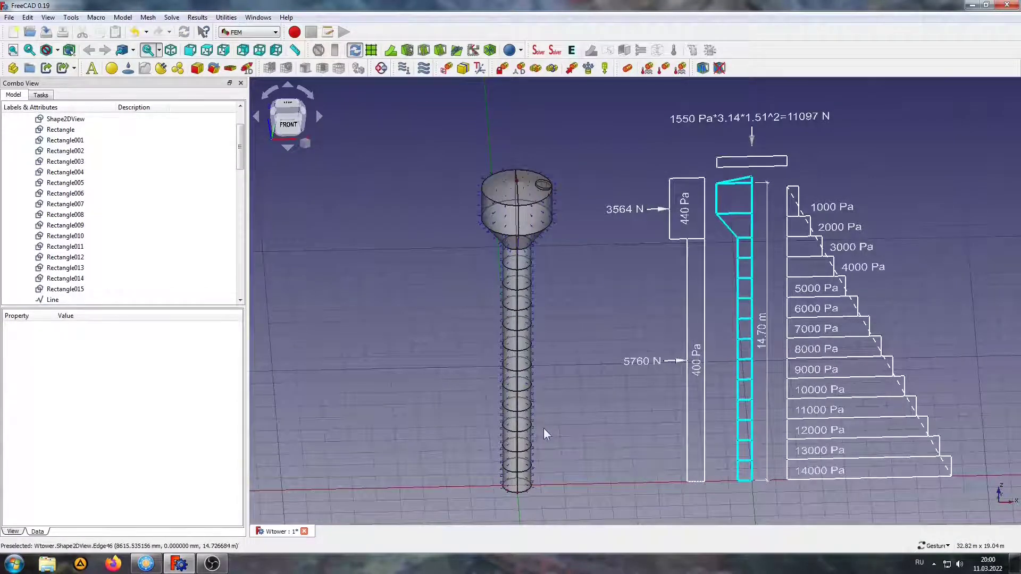
{"action": "scroll", "coordinate": [503, 429], "scroll_direction": "up", "scroll_amount": 2}
{"action": "scroll", "coordinate": [503, 428], "scroll_direction": "up", "scroll_amount": 1}
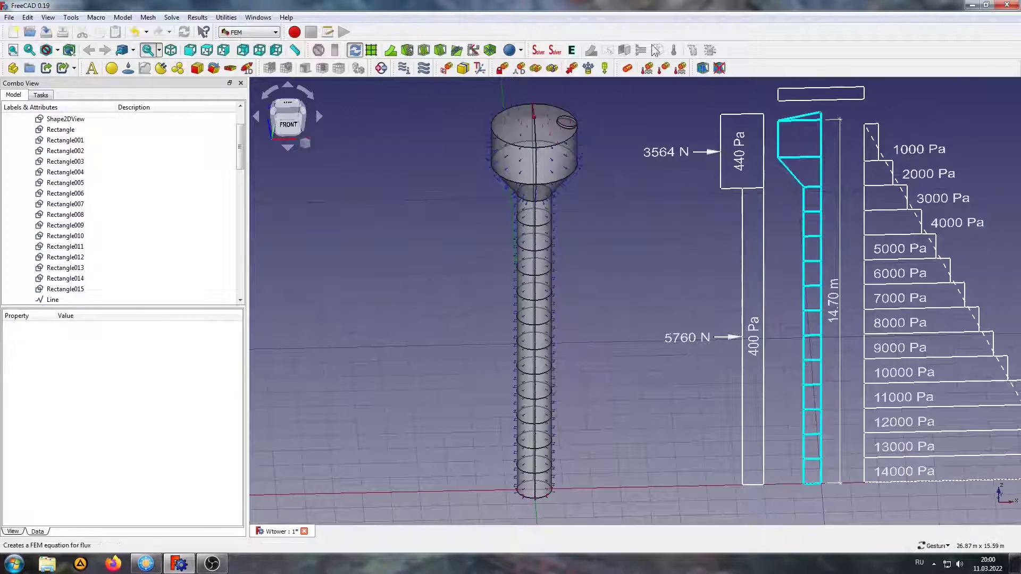
Start a 5760 N force and add the two lowest shaft faces.
{"action": "left_click", "coordinate": [571, 69]}
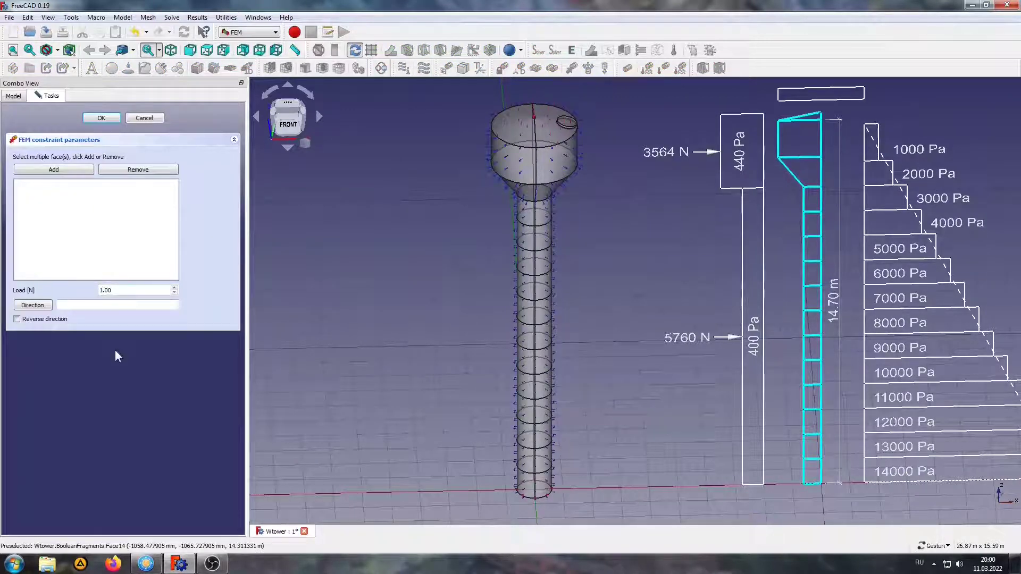
{"action": "key", "text": "BackSpace"}
{"action": "type", "text": "5"}
{"action": "type", "text": "76"}
{"action": "type", "text": "0"}
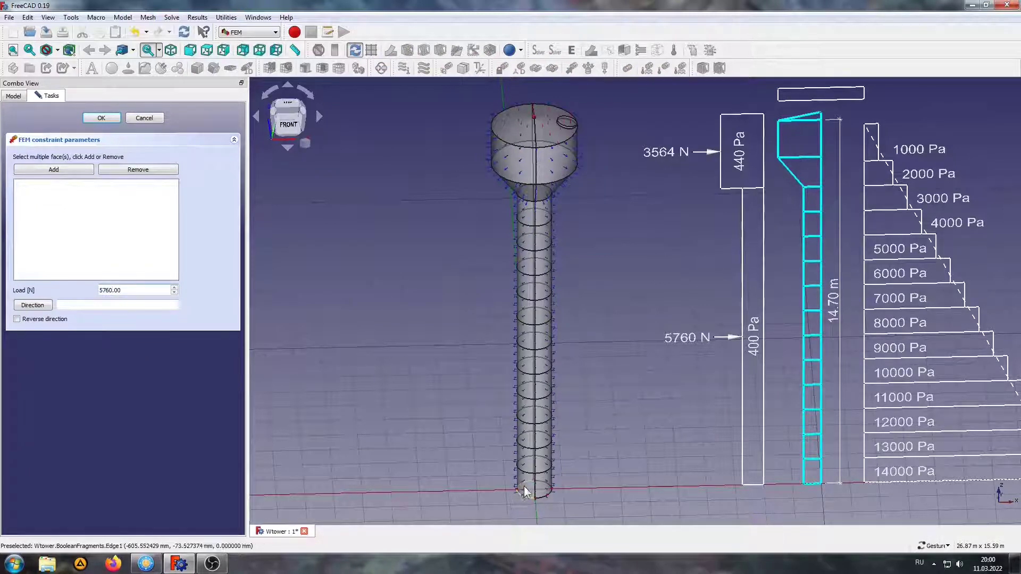
{"action": "left_click", "coordinate": [526, 482]}
{"action": "left_click", "coordinate": [81, 170]}
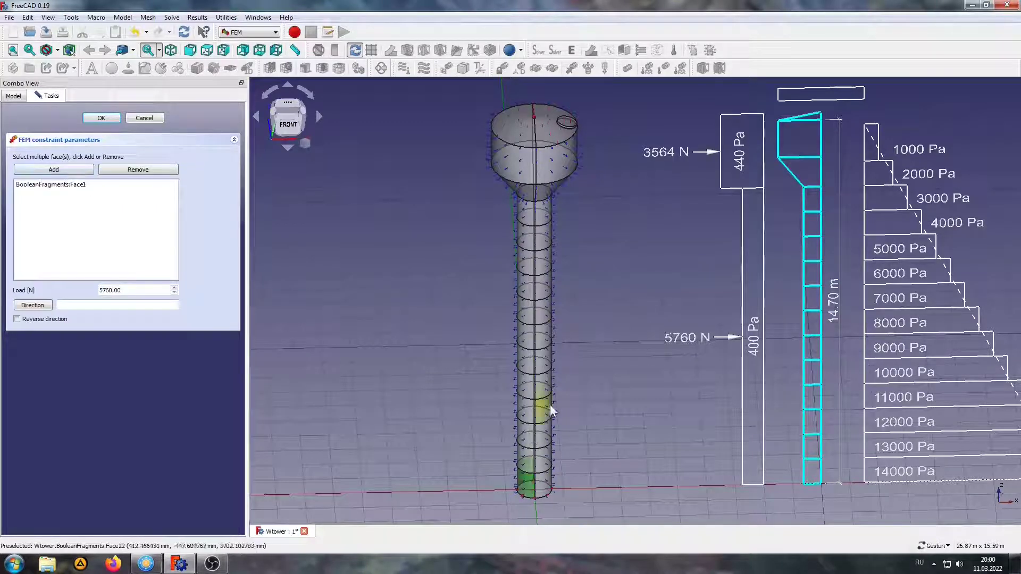
{"action": "left_click", "coordinate": [527, 454]}
{"action": "left_click", "coordinate": [86, 170]}
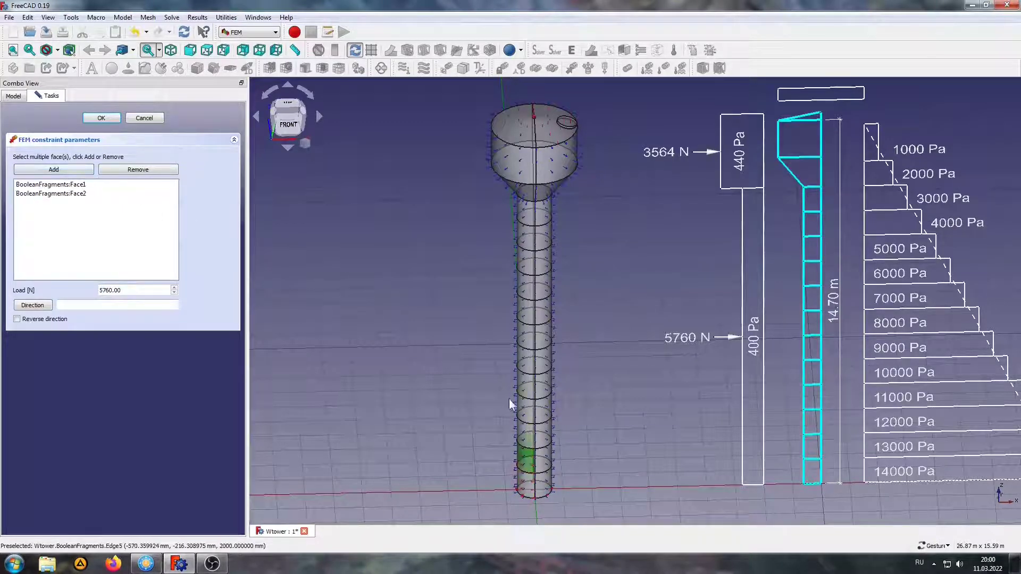
Add the next shaft ring faces, including Face8, moving up the tower.
{"action": "scroll", "coordinate": [509, 398], "scroll_direction": "up", "scroll_amount": 3}
{"action": "scroll", "coordinate": [516, 452], "scroll_direction": "up", "scroll_amount": 3}
{"action": "left_click", "coordinate": [54, 170]}
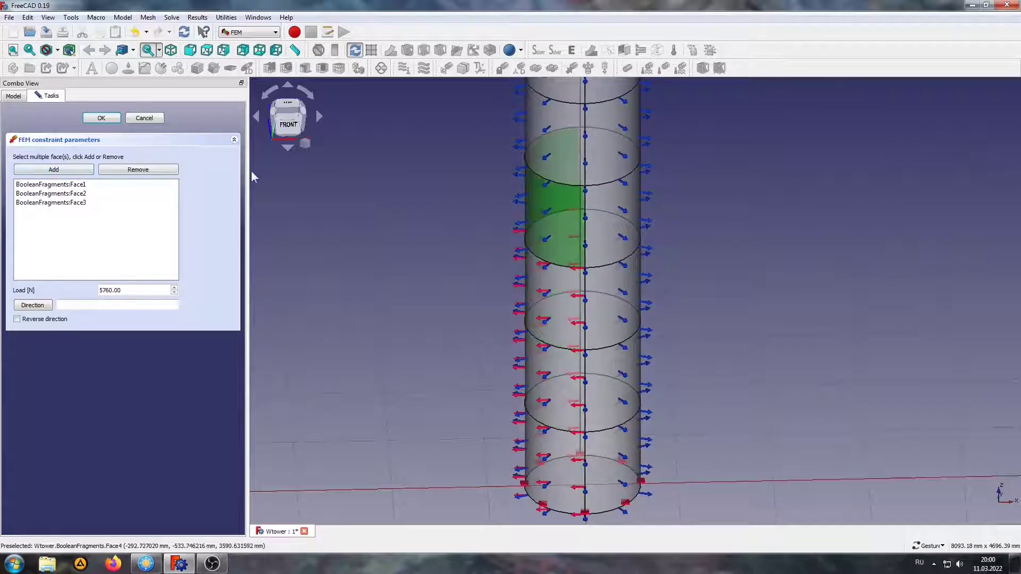
{"action": "right_click_drag", "start_coordinate": [521, 218], "coordinate": [522, 261]}
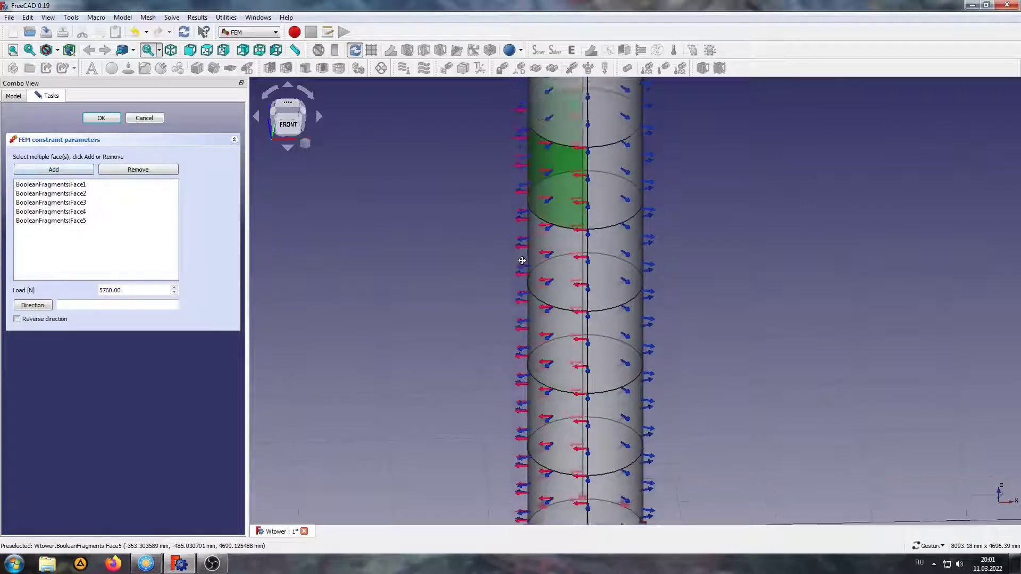
{"action": "left_click", "coordinate": [570, 263]}
{"action": "left_click", "coordinate": [548, 167]}
{"action": "right_click_drag", "start_coordinate": [543, 171], "coordinate": [542, 235]}
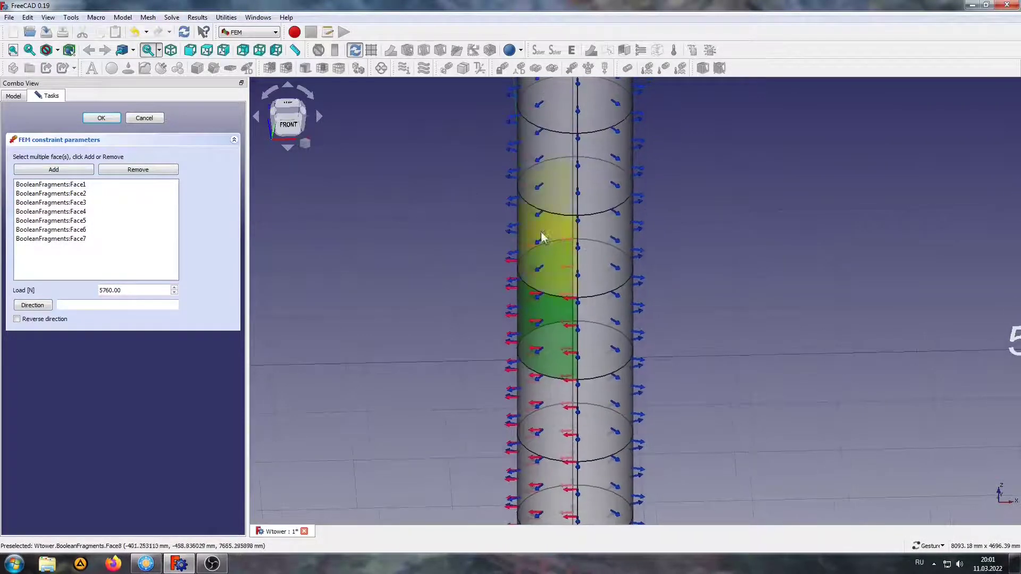
{"action": "left_click", "coordinate": [543, 235]}
{"action": "right_click_drag", "start_coordinate": [404, 200], "coordinate": [369, 303]}
{"action": "left_click", "coordinate": [512, 267]}
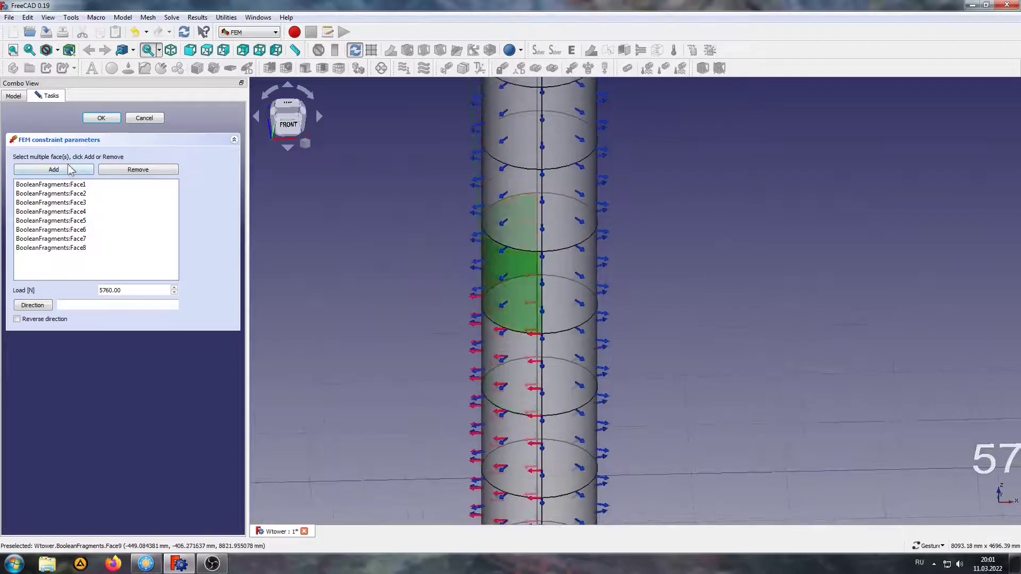
{"action": "left_click", "coordinate": [68, 168]}
Add the remaining upper shaft faces up to the one below the cone.
{"action": "left_click", "coordinate": [519, 191]}
{"action": "left_click", "coordinate": [51, 169]}
{"action": "right_click_drag", "start_coordinate": [509, 230], "coordinate": [488, 294]}
{"action": "left_click", "coordinate": [489, 294]}
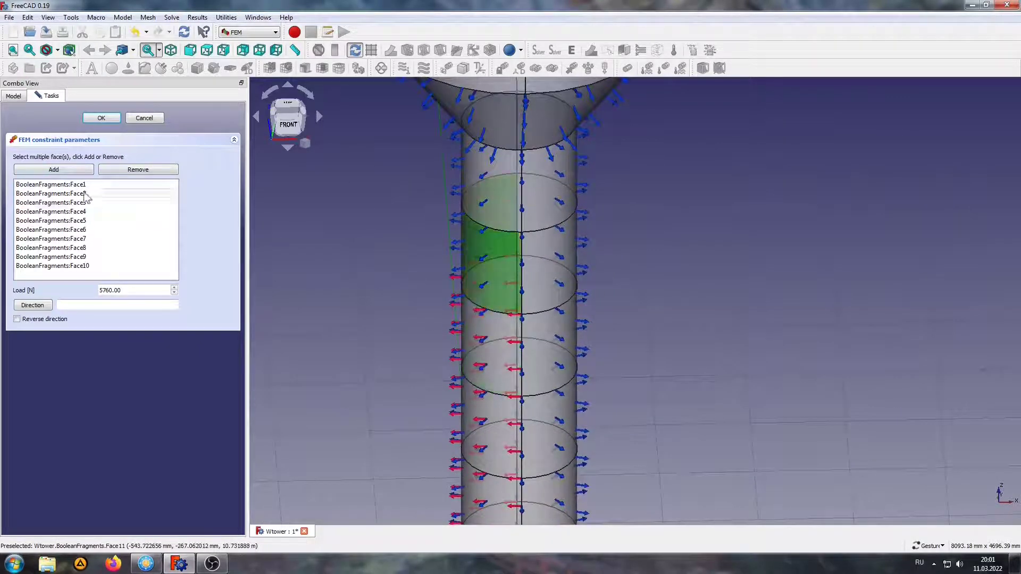
{"action": "left_click", "coordinate": [69, 169]}
{"action": "right_click_drag", "start_coordinate": [489, 175], "coordinate": [505, 261]}
{"action": "left_click", "coordinate": [68, 169]}
{"action": "scroll", "coordinate": [512, 288], "scroll_direction": "down", "scroll_amount": 2}
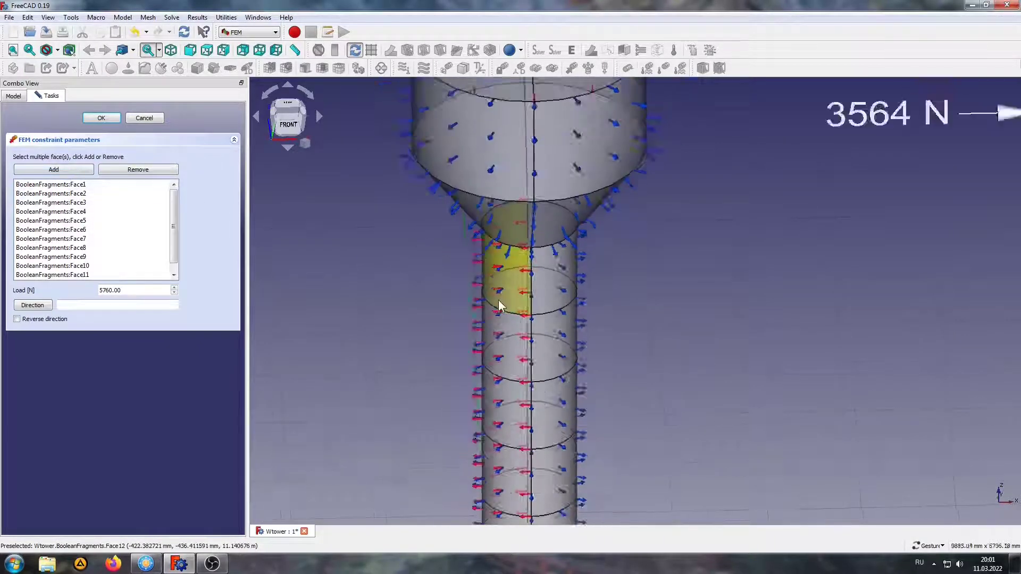
{"action": "scroll", "coordinate": [511, 288], "scroll_direction": "down", "scroll_amount": 3}
{"action": "right_click_drag", "start_coordinate": [512, 289], "coordinate": [515, 275]}
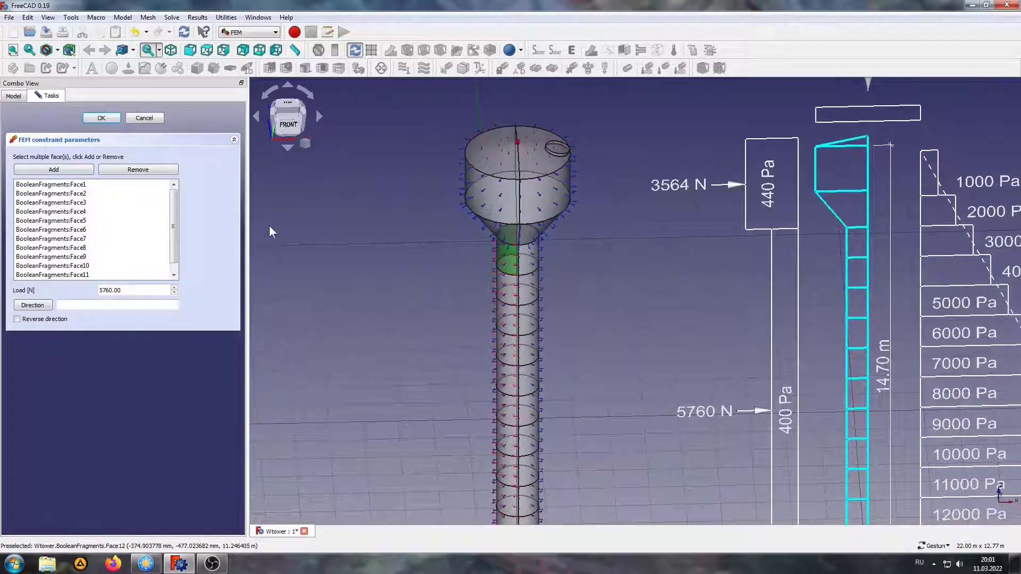
Direct the force along Line001's Edge1 and confirm the 5760 N load.
{"action": "left_click", "coordinate": [747, 418]}
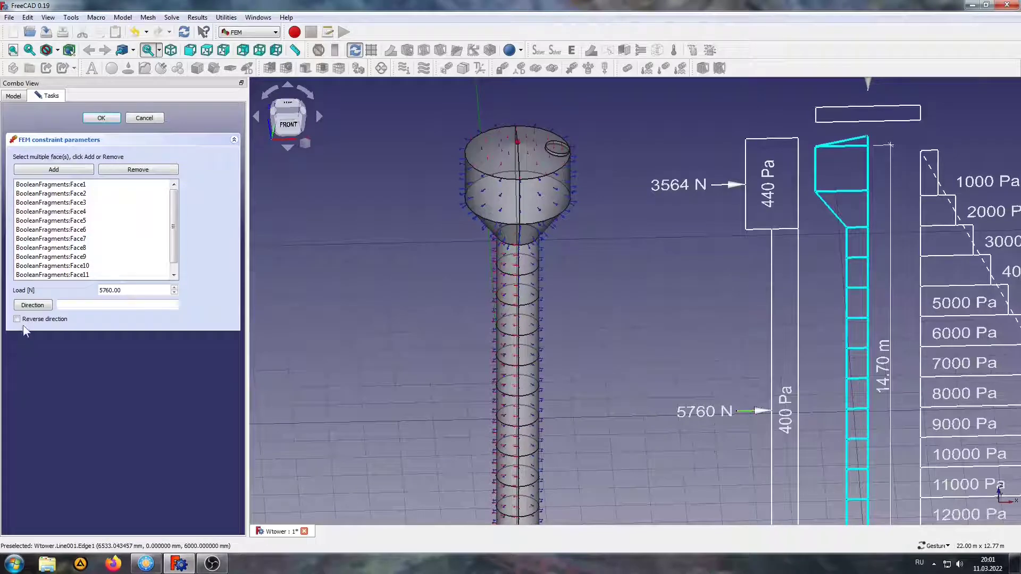
{"action": "left_click", "coordinate": [32, 305]}
{"action": "scroll", "coordinate": [511, 370], "scroll_direction": "up", "scroll_amount": 3}
{"action": "scroll", "coordinate": [510, 375], "scroll_direction": "up", "scroll_amount": 2}
{"action": "scroll", "coordinate": [506, 369], "scroll_direction": "down", "scroll_amount": 1}
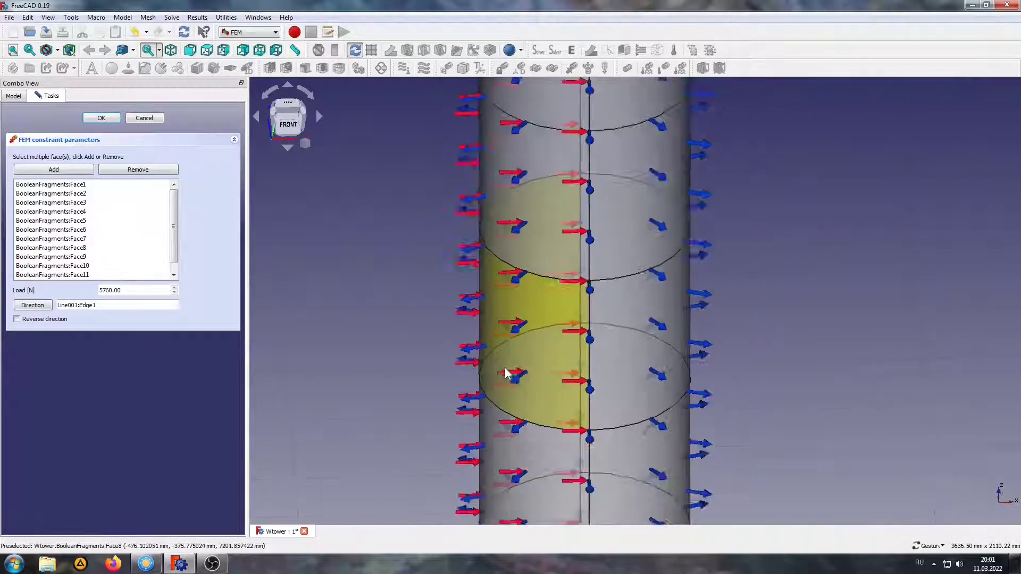
{"action": "scroll", "coordinate": [506, 372], "scroll_direction": "down", "scroll_amount": 3}
{"action": "scroll", "coordinate": [506, 370], "scroll_direction": "down", "scroll_amount": 2}
{"action": "scroll", "coordinate": [563, 273], "scroll_direction": "down", "scroll_amount": 1}
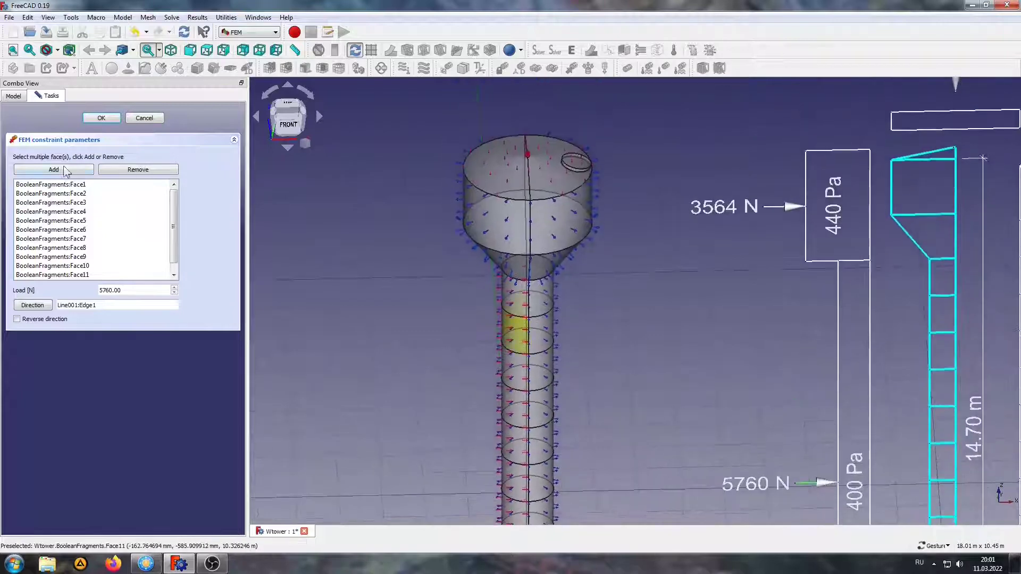
{"action": "left_click", "coordinate": [101, 117]}
{"action": "scroll", "coordinate": [631, 236], "scroll_direction": "up", "scroll_amount": 3}
{"action": "right_click_drag", "start_coordinate": [631, 236], "coordinate": [723, 298]}
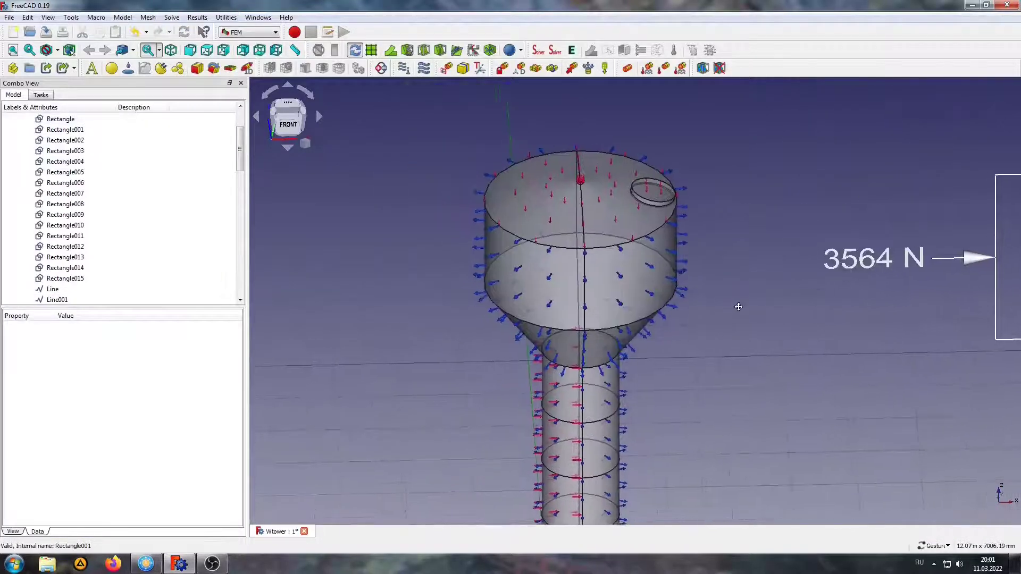
Create a 3564 N force on tank wall faces Face14 and Face13 along Line002's Edge1.
{"action": "left_click", "coordinate": [572, 68]}
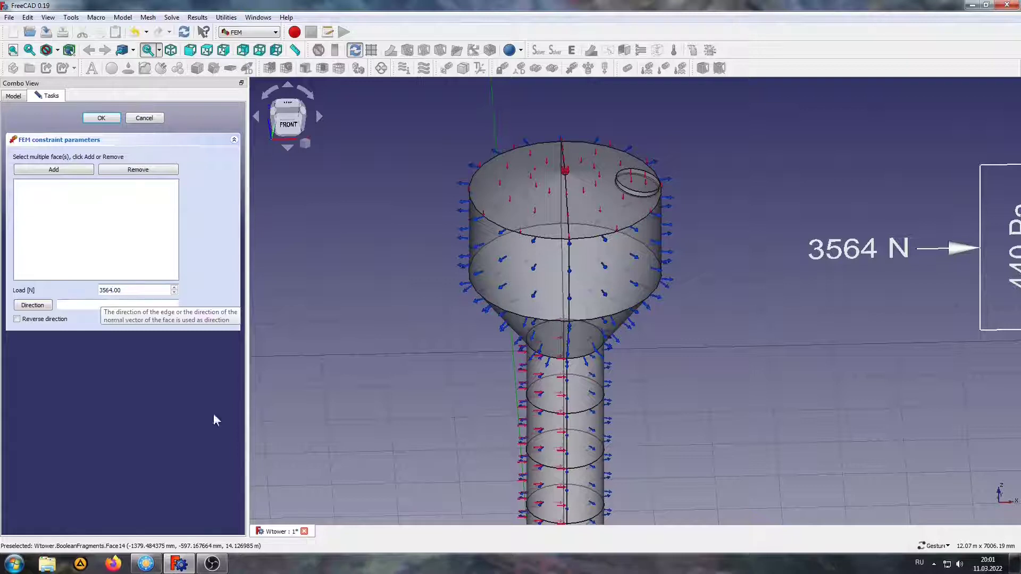
{"action": "left_click", "coordinate": [519, 266]}
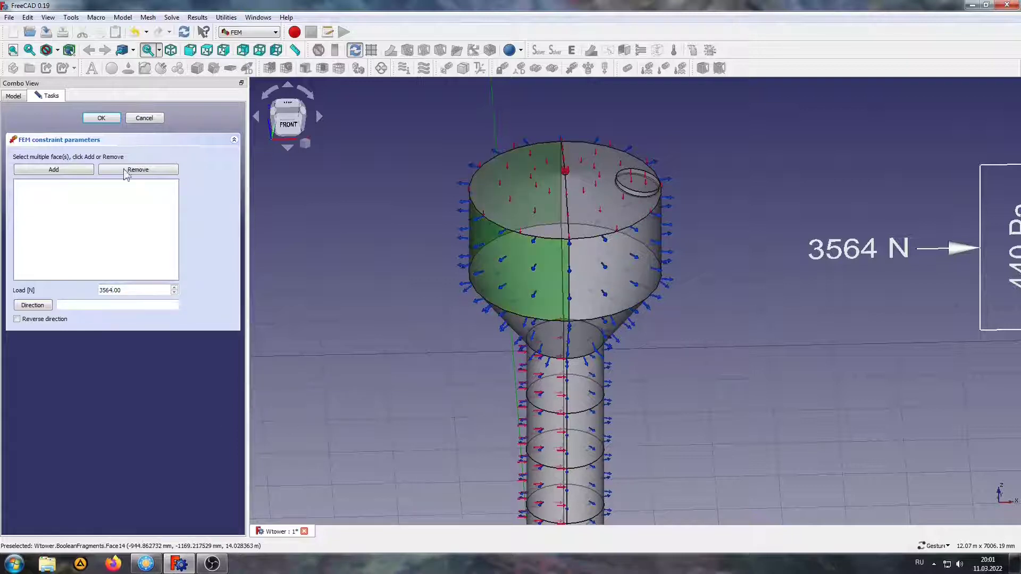
{"action": "left_click", "coordinate": [61, 171]}
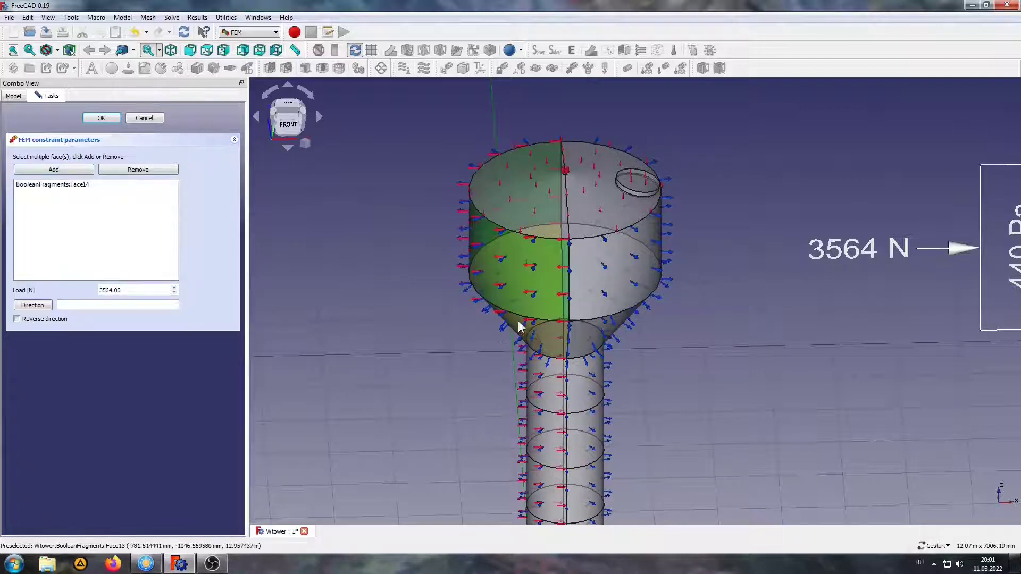
{"action": "left_click", "coordinate": [469, 347]}
{"action": "left_click", "coordinate": [70, 172]}
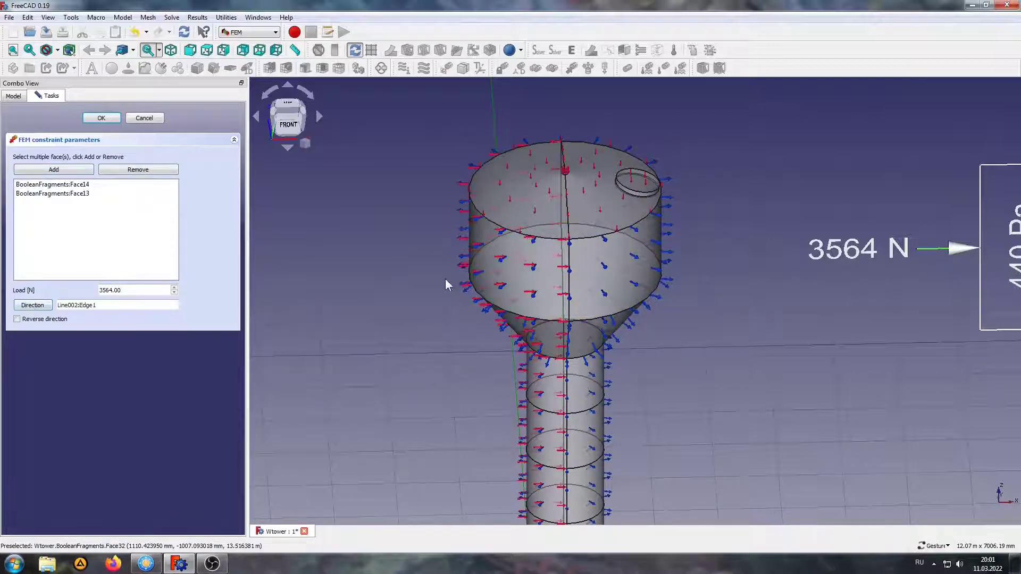
{"action": "scroll", "coordinate": [445, 279], "scroll_direction": "up", "scroll_amount": 2}
{"action": "scroll", "coordinate": [441, 293], "scroll_direction": "down", "scroll_amount": 4}
{"action": "scroll", "coordinate": [443, 296], "scroll_direction": "down", "scroll_amount": 3}
{"action": "scroll", "coordinate": [472, 238], "scroll_direction": "down", "scroll_amount": 2}
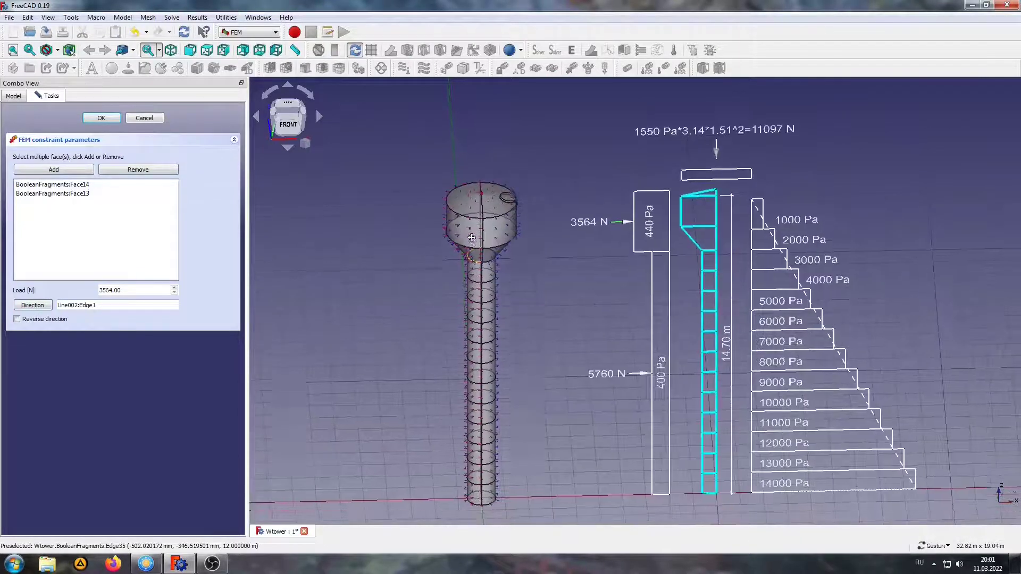
{"action": "left_click", "coordinate": [102, 119]}
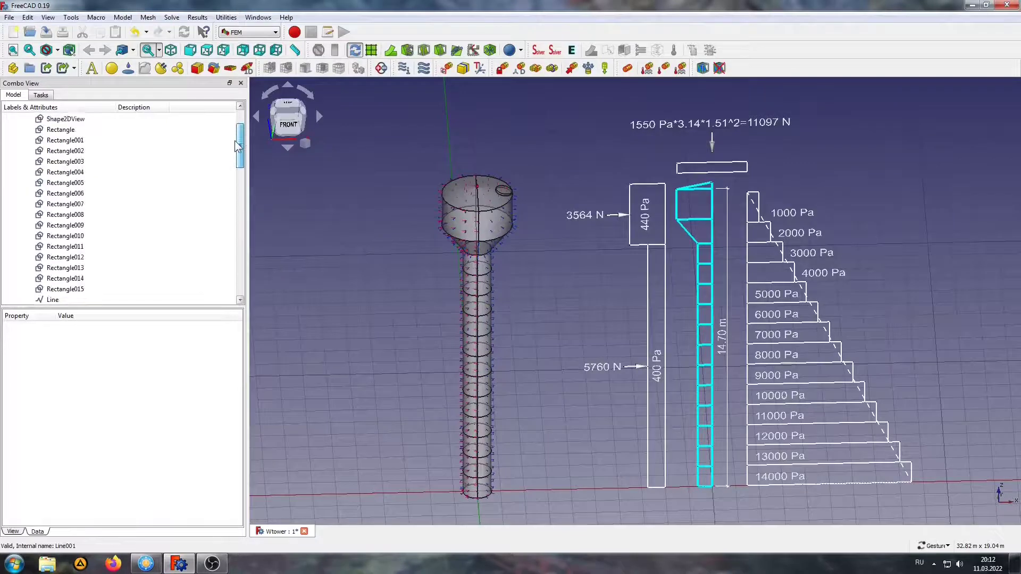
Collapse Group001, write the CalculiX input file, run the solver, and close the panel.
{"action": "left_click_drag", "start_coordinate": [241, 183], "coordinate": [240, 119]}
{"action": "left_click", "coordinate": [18, 151]}
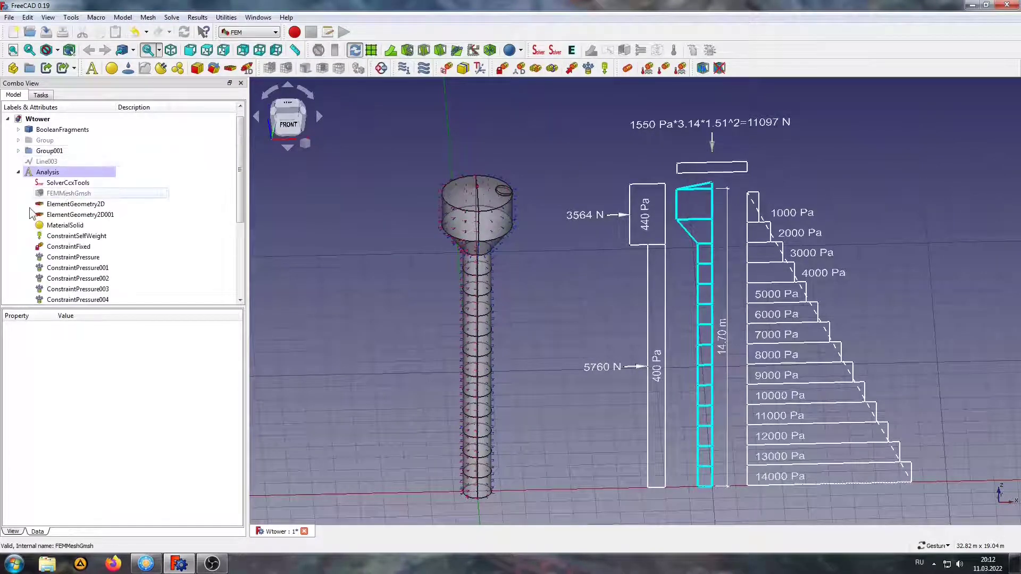
{"action": "scroll", "coordinate": [111, 216], "scroll_direction": "down", "scroll_amount": 2}
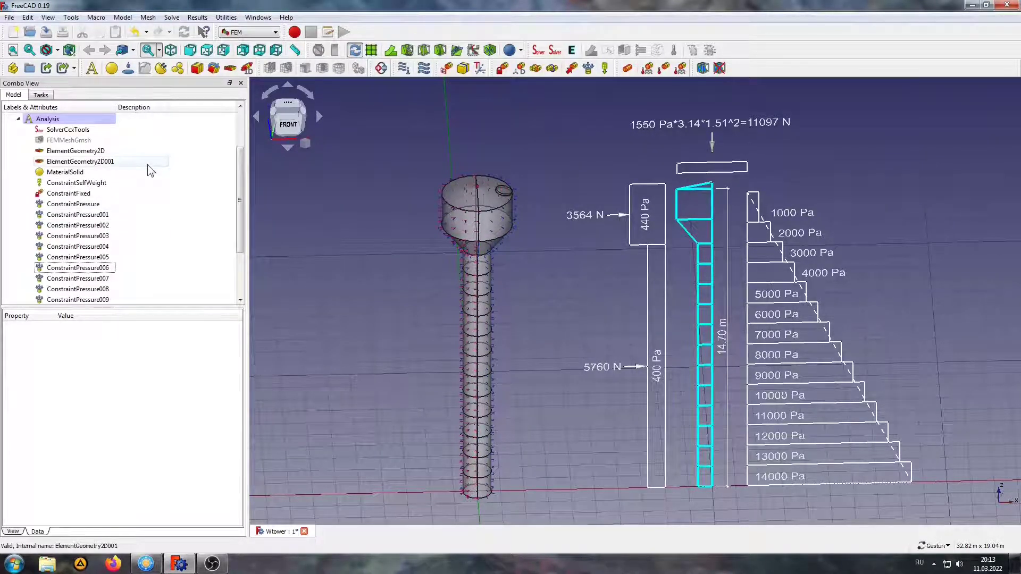
{"action": "double_click", "coordinate": [61, 130]}
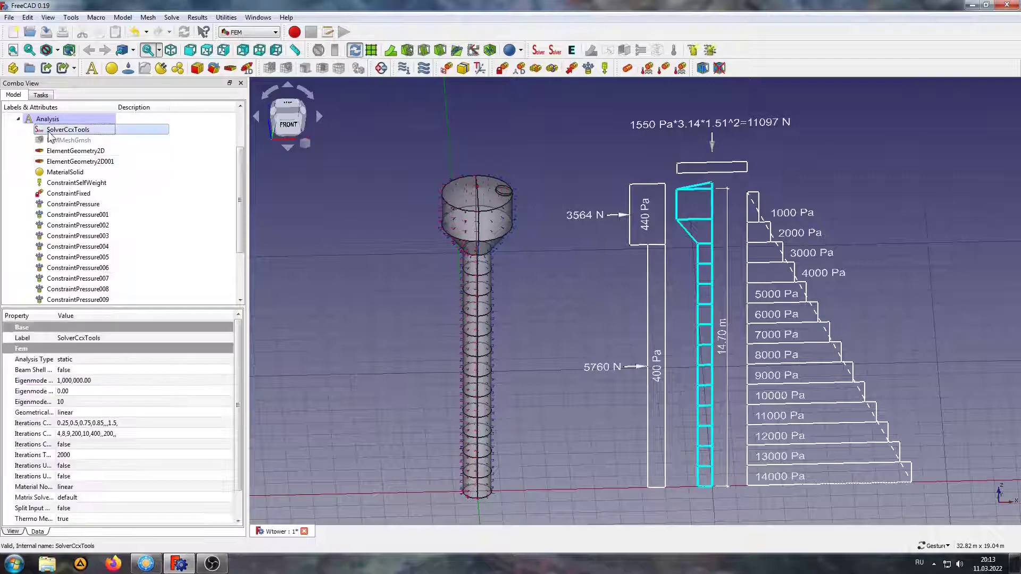
{"action": "left_click", "coordinate": [26, 231]}
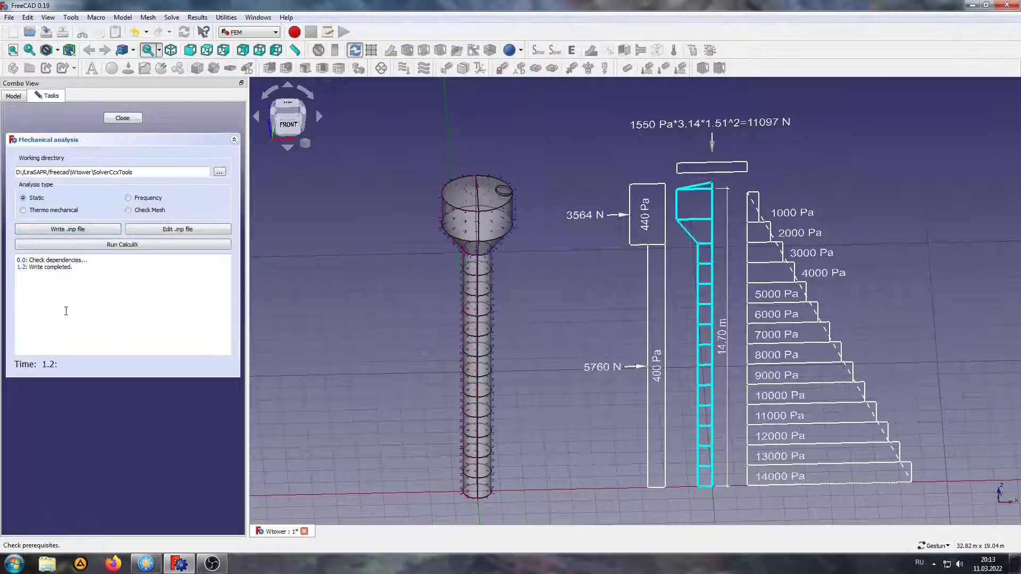
{"action": "left_click", "coordinate": [123, 246]}
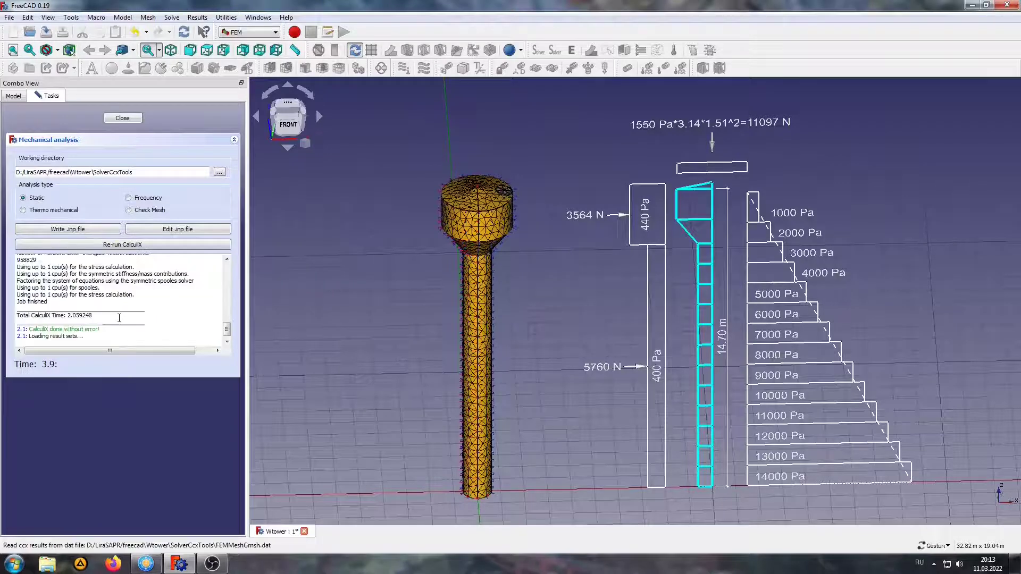
{"action": "left_click", "coordinate": [122, 119]}
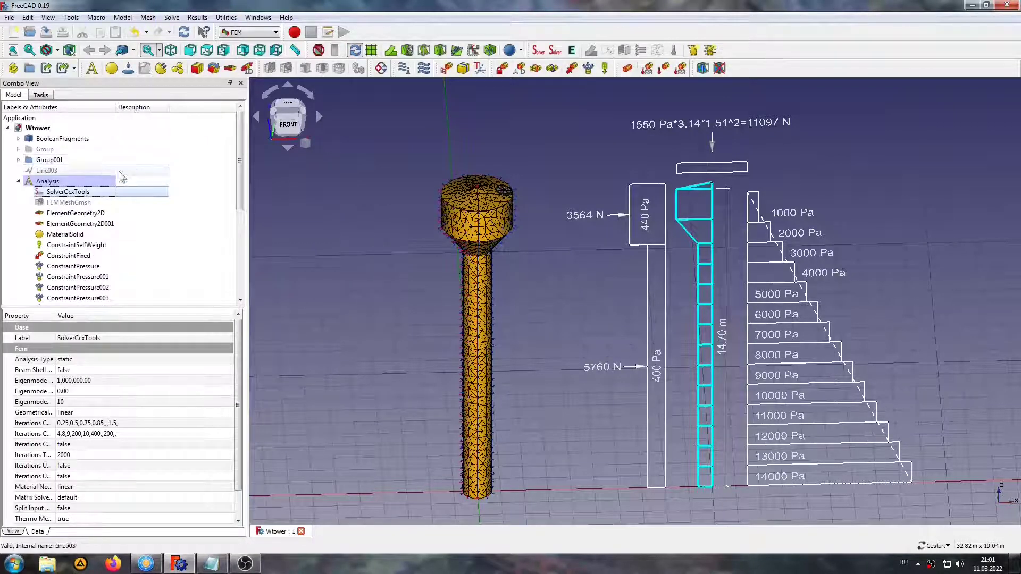
Hide the Group001 pressure drawing and open the CCX_Results display.
{"action": "left_click", "coordinate": [39, 161]}
{"action": "key", "text": "space"}
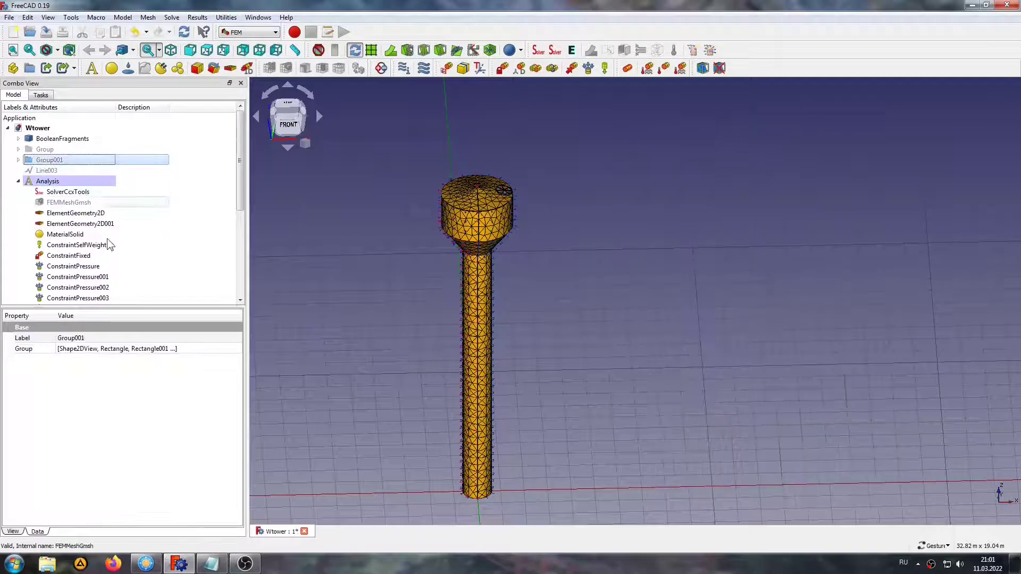
{"action": "scroll", "coordinate": [114, 224], "scroll_direction": "down", "scroll_amount": 5}
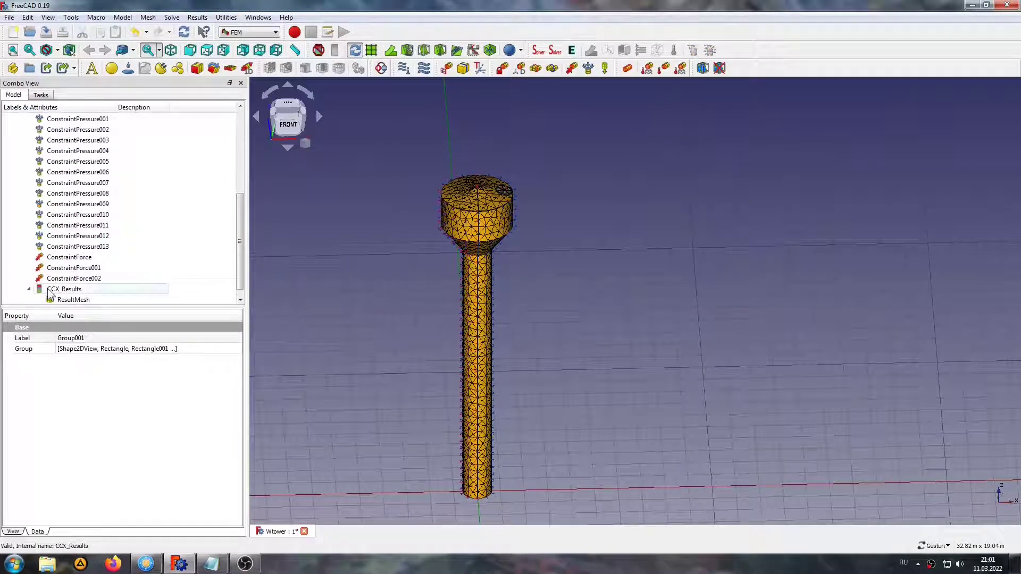
{"action": "double_click", "coordinate": [53, 289]}
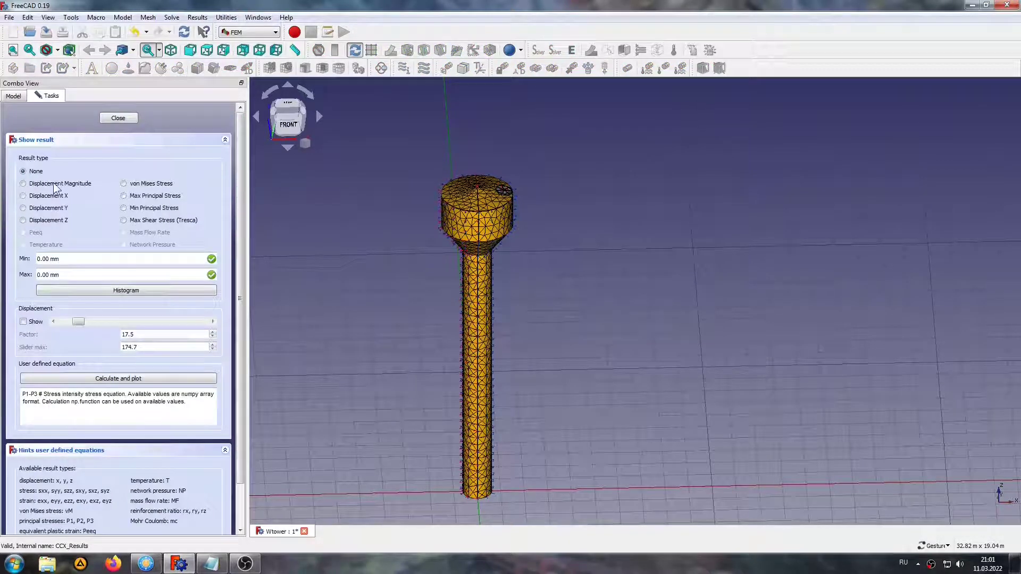
Show the deformed shape at factor 174.7 and colour the tower by von Mises stress.
{"action": "left_click", "coordinate": [55, 184]}
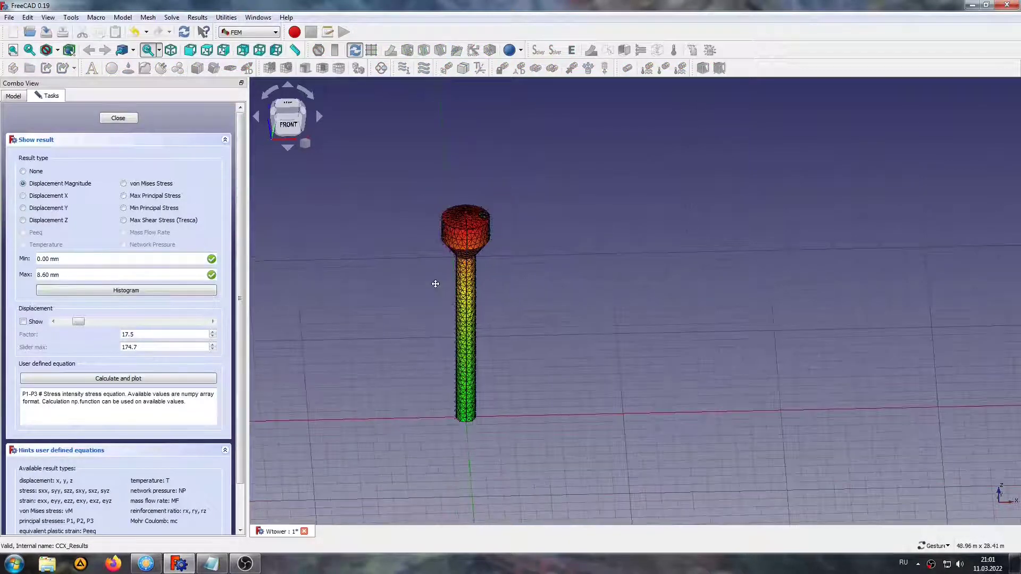
{"action": "right_click_drag", "start_coordinate": [434, 283], "coordinate": [452, 281]}
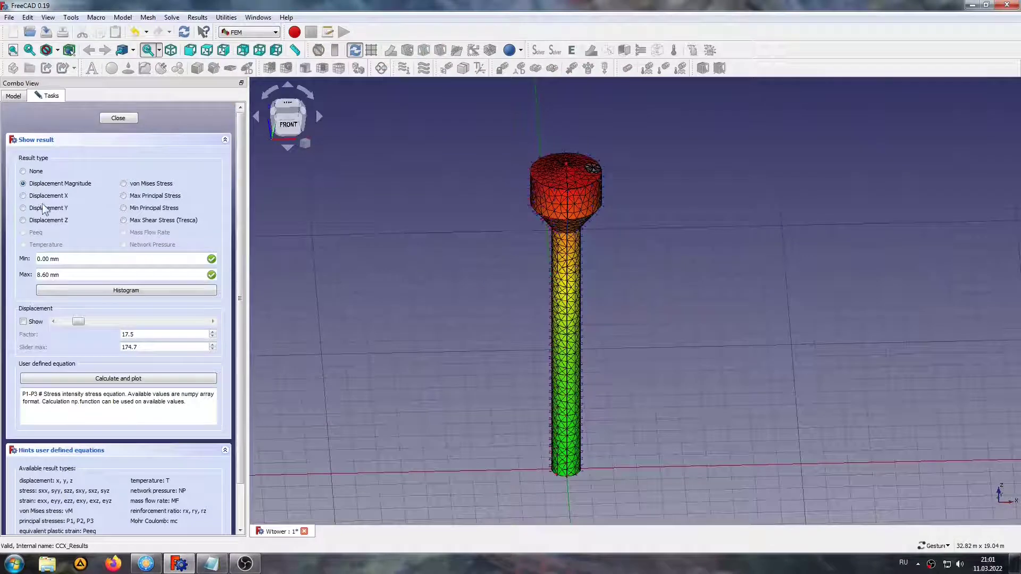
{"action": "left_click", "coordinate": [23, 322]}
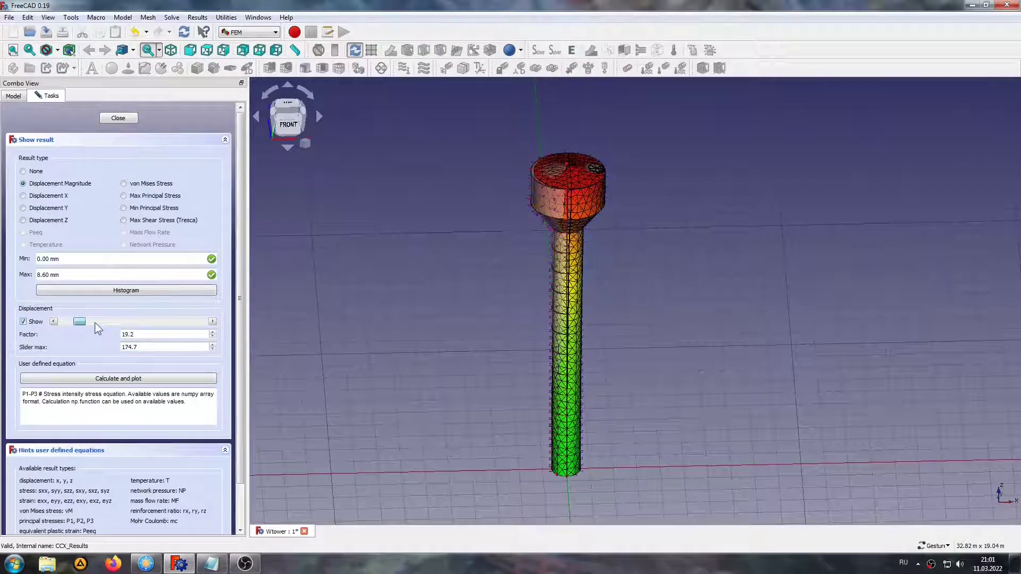
{"action": "left_click_drag", "start_coordinate": [79, 321], "coordinate": [224, 329]}
{"action": "left_click_drag", "start_coordinate": [399, 296], "coordinate": [481, 257]}
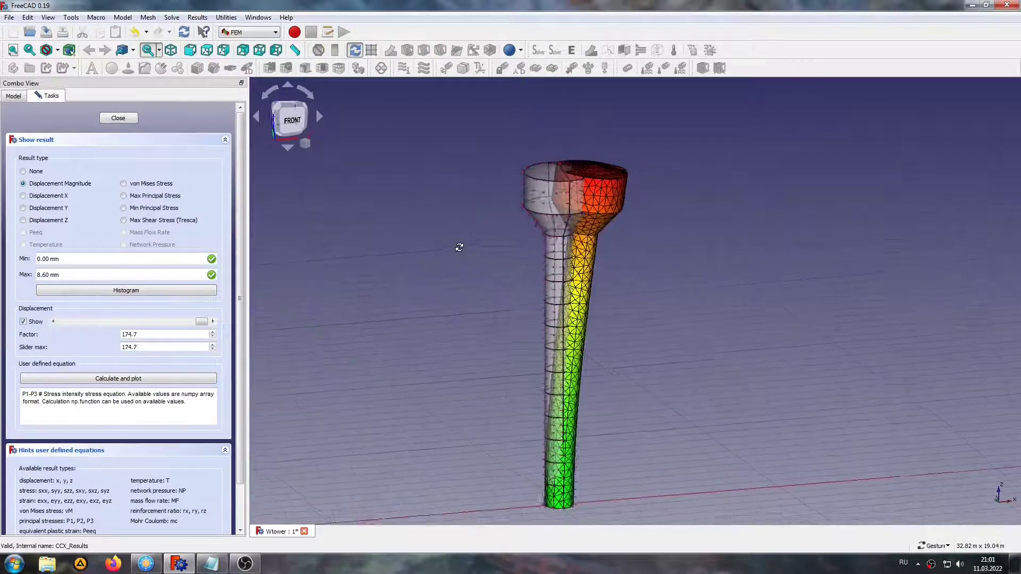
{"action": "scroll", "coordinate": [482, 257], "scroll_direction": "up", "scroll_amount": 1}
{"action": "scroll", "coordinate": [468, 250], "scroll_direction": "up", "scroll_amount": 1}
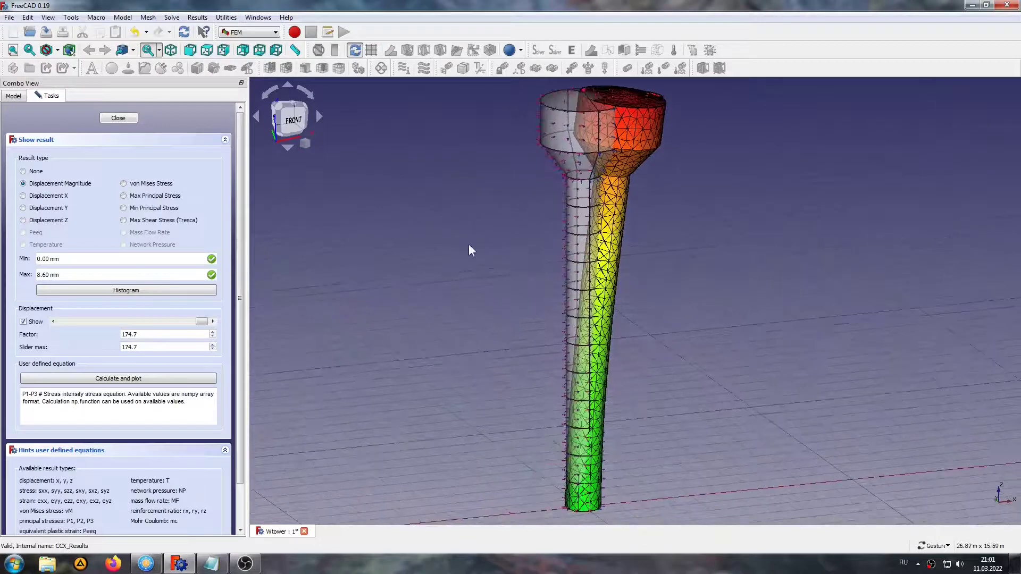
{"action": "scroll", "coordinate": [468, 261], "scroll_direction": "up", "scroll_amount": 1}
{"action": "left_click_drag", "start_coordinate": [468, 261], "coordinate": [457, 250]}
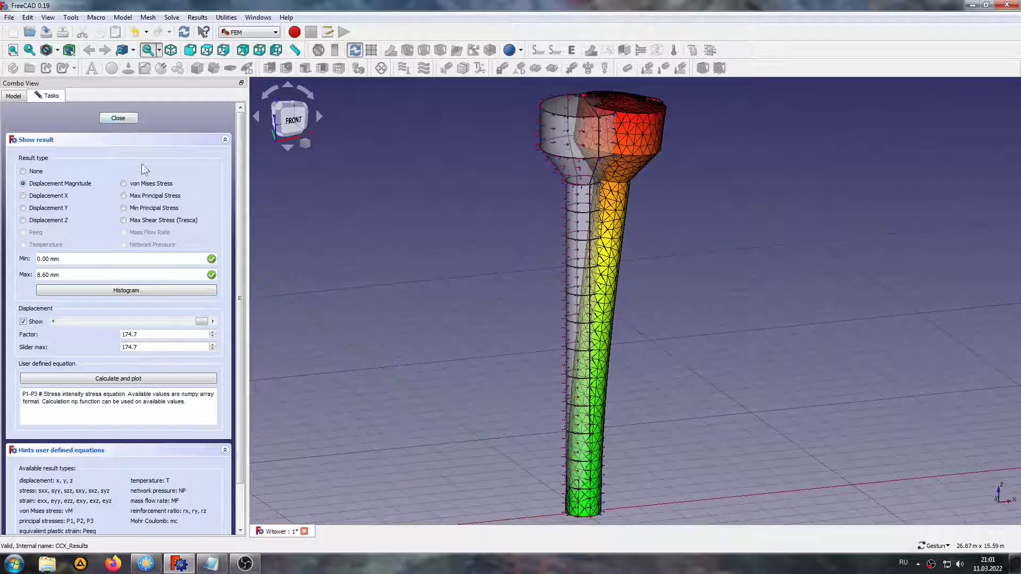
{"action": "left_click", "coordinate": [157, 186]}
Orbit around the tower result to inspect it, then close the result display panel.
{"action": "left_click_drag", "start_coordinate": [633, 346], "coordinate": [637, 454]}
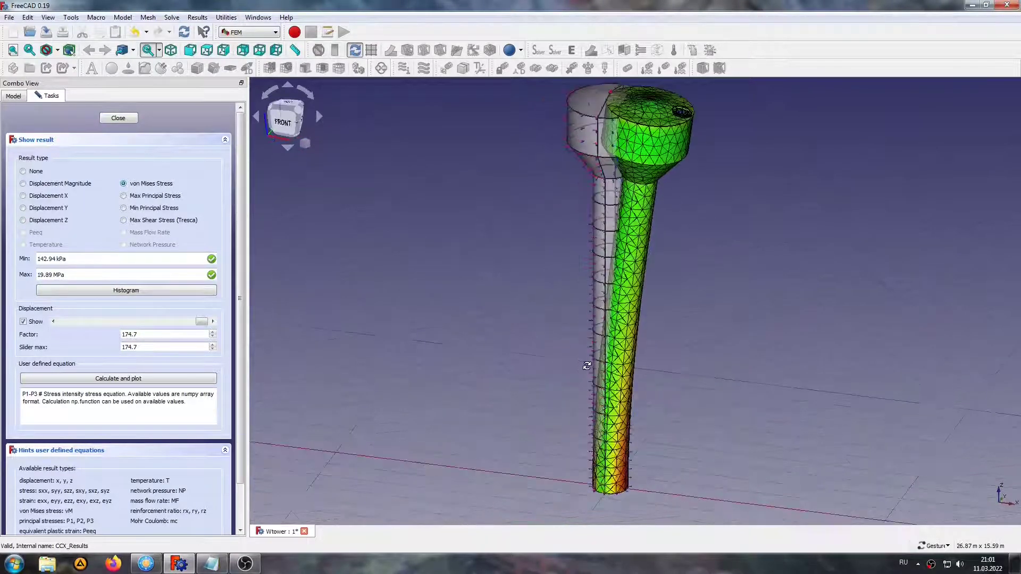
{"action": "scroll", "coordinate": [635, 448], "scroll_direction": "up", "scroll_amount": 2}
{"action": "scroll", "coordinate": [627, 372], "scroll_direction": "up", "scroll_amount": 2}
{"action": "mouse_move", "coordinate": [650, 362]}
{"action": "left_mouse_down"}
{"action": "mouse_move", "coordinate": [683, 365]}
{"action": "mouse_move", "coordinate": [633, 399]}
{"action": "mouse_move", "coordinate": [766, 337]}
{"action": "mouse_move", "coordinate": [664, 367]}
{"action": "mouse_move", "coordinate": [748, 341]}
{"action": "left_mouse_up"}
{"action": "scroll", "coordinate": [622, 356], "scroll_direction": "down", "scroll_amount": 1}
{"action": "scroll", "coordinate": [631, 269], "scroll_direction": "down", "scroll_amount": 1}
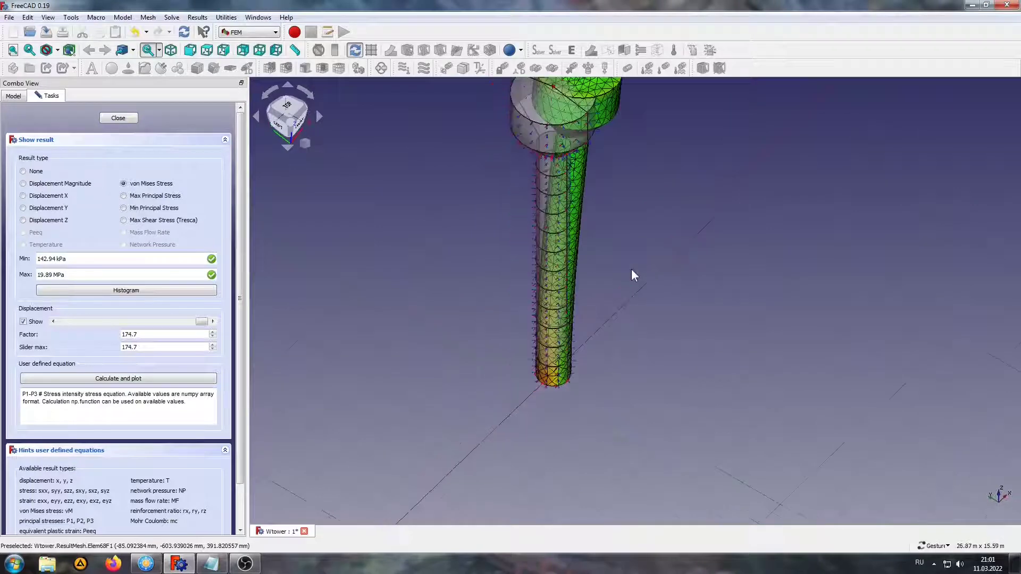
{"action": "scroll", "coordinate": [631, 404], "scroll_direction": "down", "scroll_amount": 1}
{"action": "left_click_drag", "start_coordinate": [631, 404], "coordinate": [537, 286]}
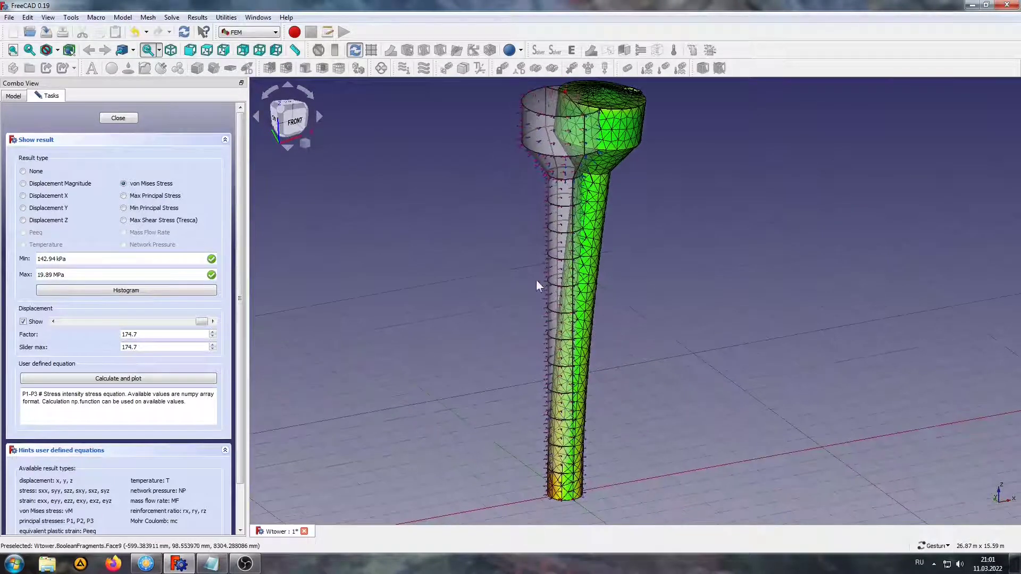
{"action": "left_click", "coordinate": [121, 118]}
{"action": "left_click_drag", "start_coordinate": [235, 207], "coordinate": [241, 212]}
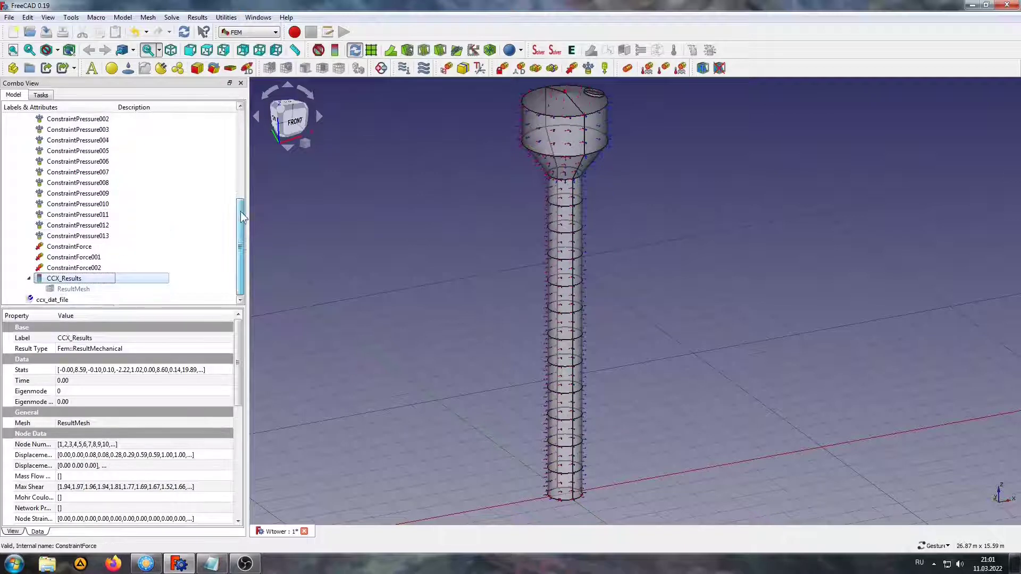
Copy the fixed support's total force (-9.292053E+03, -1.126823E-05, 4.342179E+04) from ccx_dat_file into Notepad.
{"action": "double_click", "coordinate": [40, 299]}
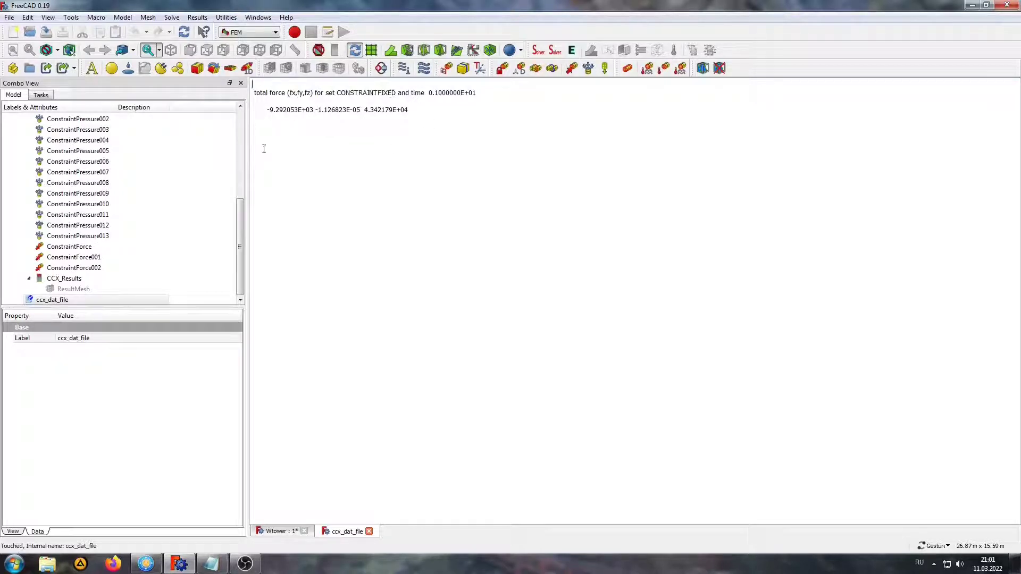
{"action": "left_click_drag", "start_coordinate": [276, 97], "coordinate": [431, 116]}
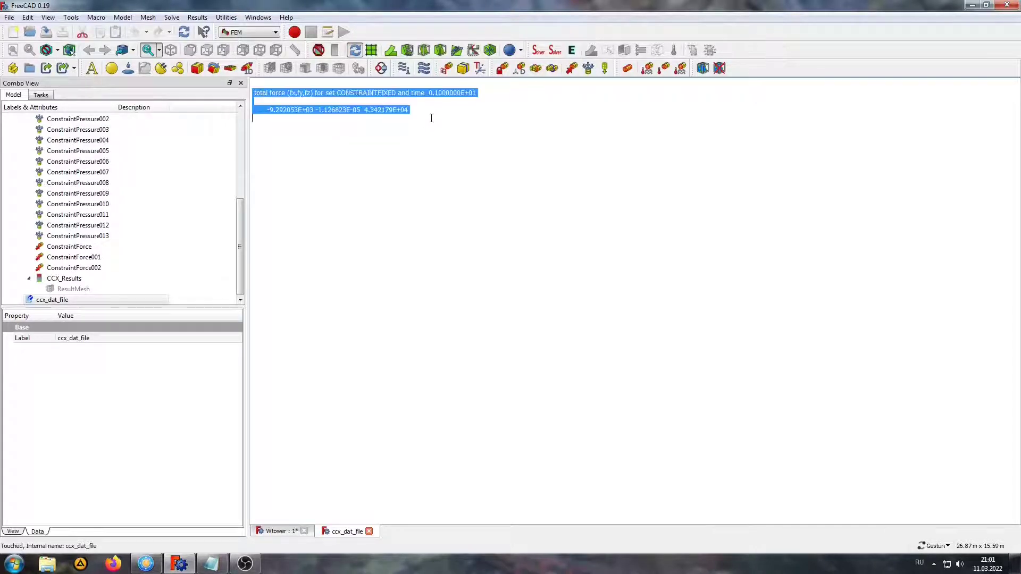
{"action": "right_click", "coordinate": [391, 114]}
{"action": "left_click", "coordinate": [420, 158]}
{"action": "left_click", "coordinate": [212, 564]}
{"action": "right_click", "coordinate": [648, 256]}
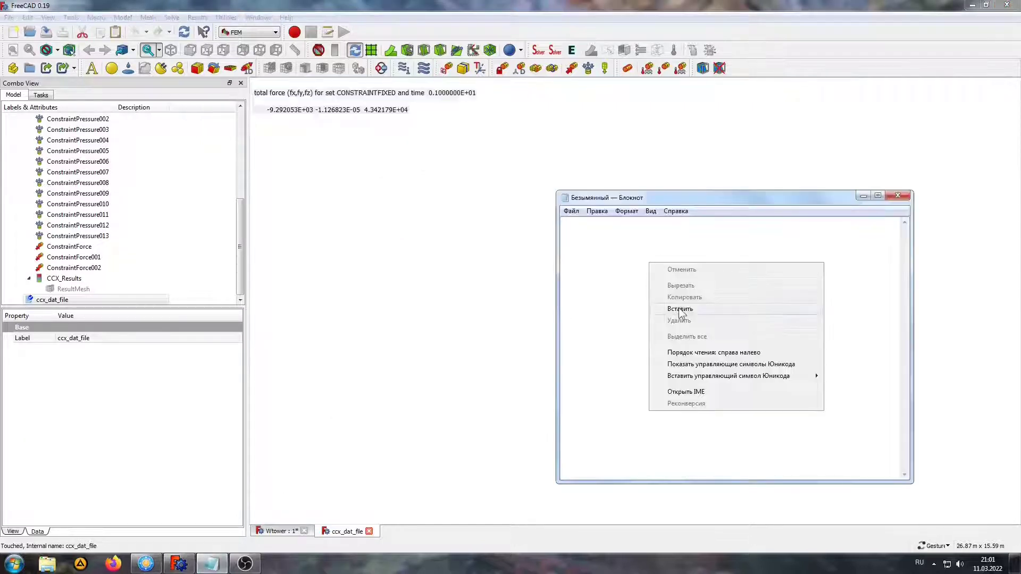
{"action": "left_click", "coordinate": [686, 311]}
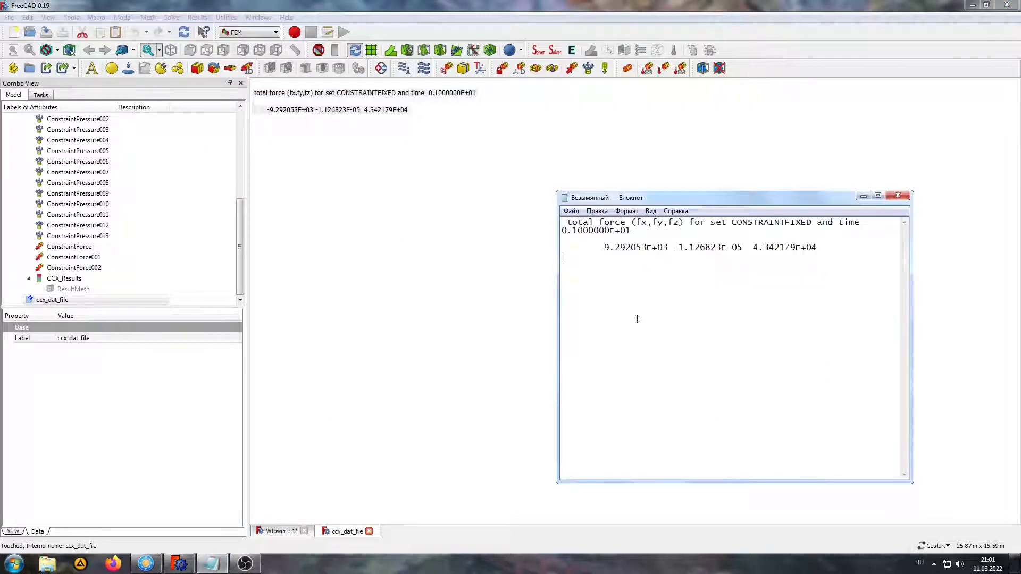
{"action": "left_click", "coordinate": [863, 196]}
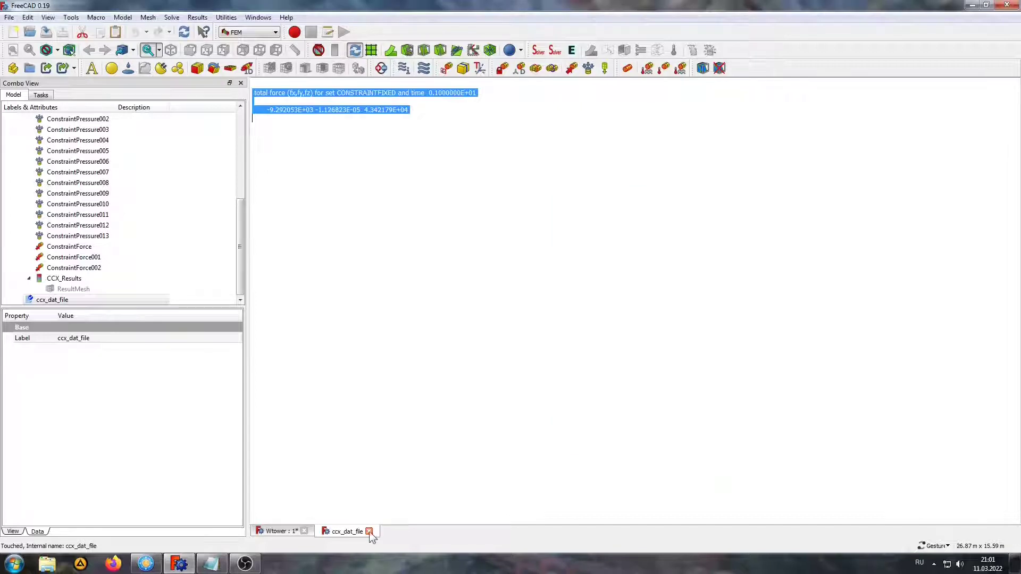
Close the ccx_dat_file output and hide the BooleanFragments geometry.
{"action": "left_click", "coordinate": [369, 531]}
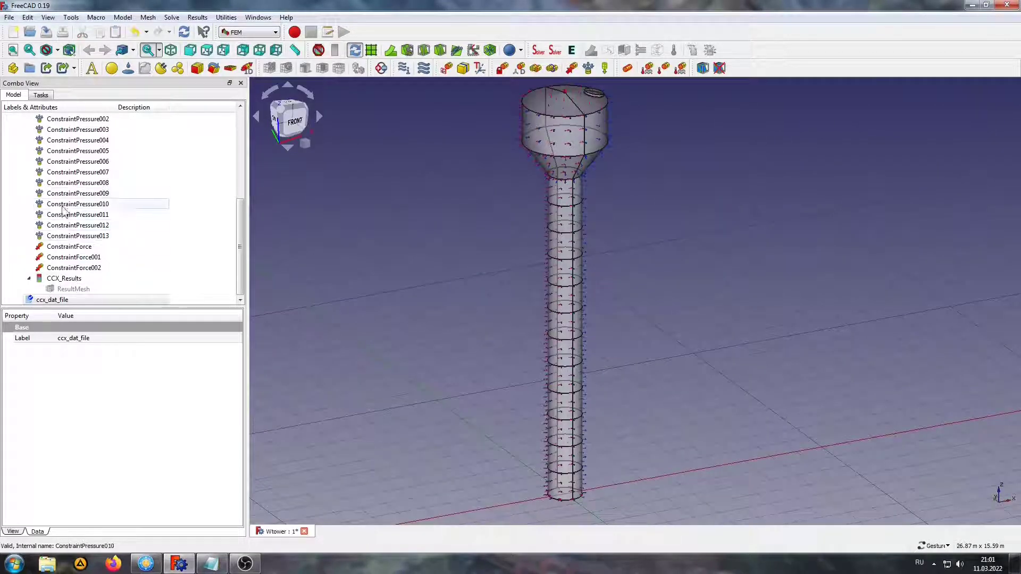
{"action": "scroll", "coordinate": [48, 234], "scroll_direction": "up", "scroll_amount": 5}
{"action": "left_click", "coordinate": [18, 180]}
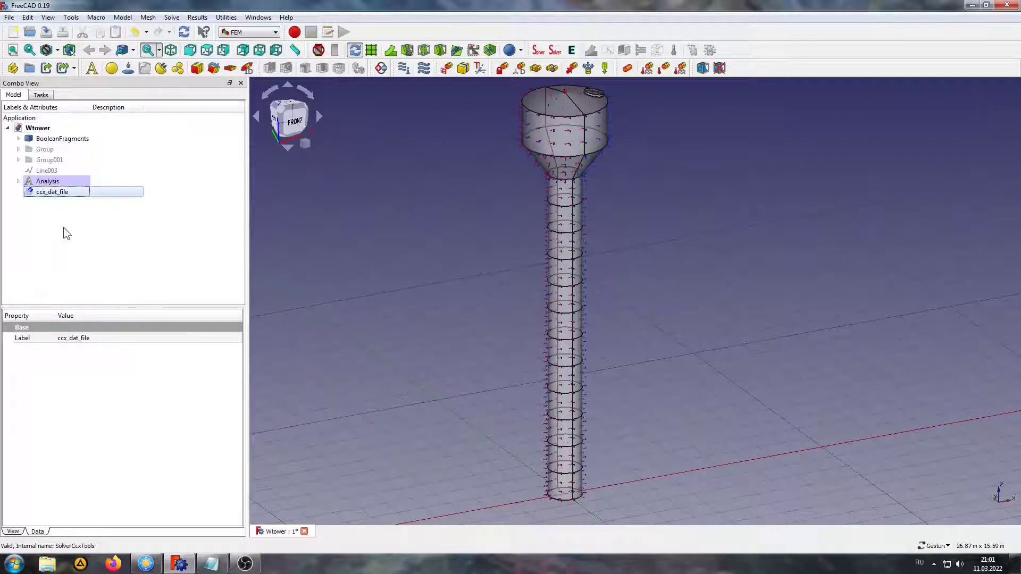
{"action": "left_click", "coordinate": [63, 139]}
{"action": "key", "text": "space"}
Create a ResultPipeline from CCX_Results after dismissing a wrong-selection warning for Analysis.
{"action": "left_click", "coordinate": [47, 183]}
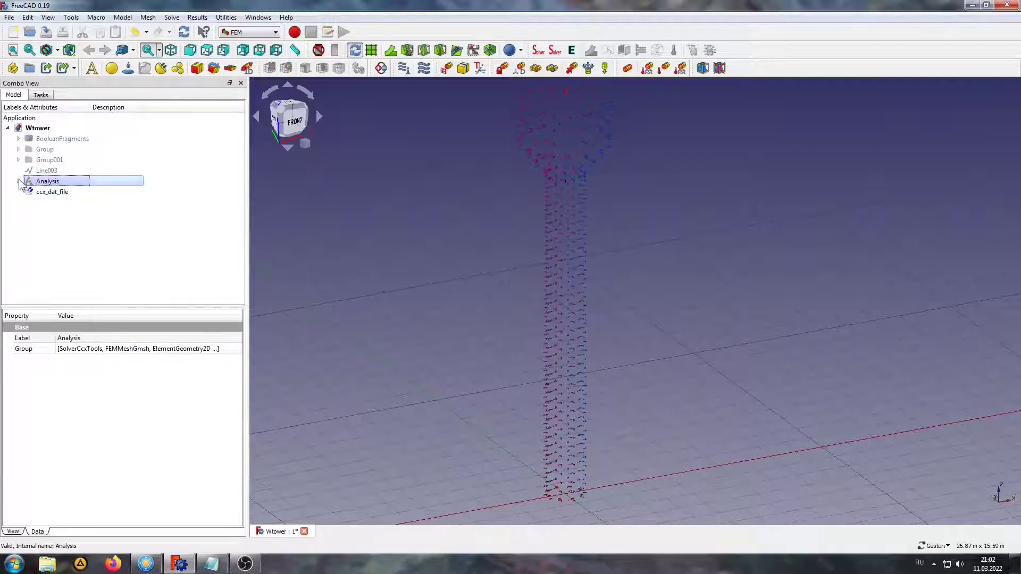
{"action": "left_click", "coordinate": [372, 51]}
{"action": "left_click", "coordinate": [544, 295]}
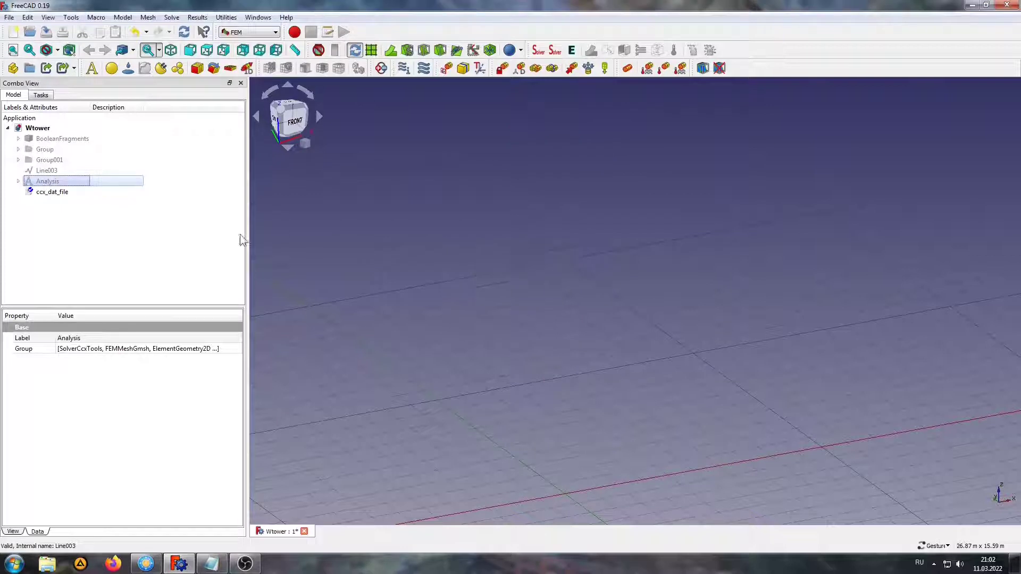
{"action": "left_click", "coordinate": [18, 181]}
{"action": "scroll", "coordinate": [88, 256], "scroll_direction": "down", "scroll_amount": 5}
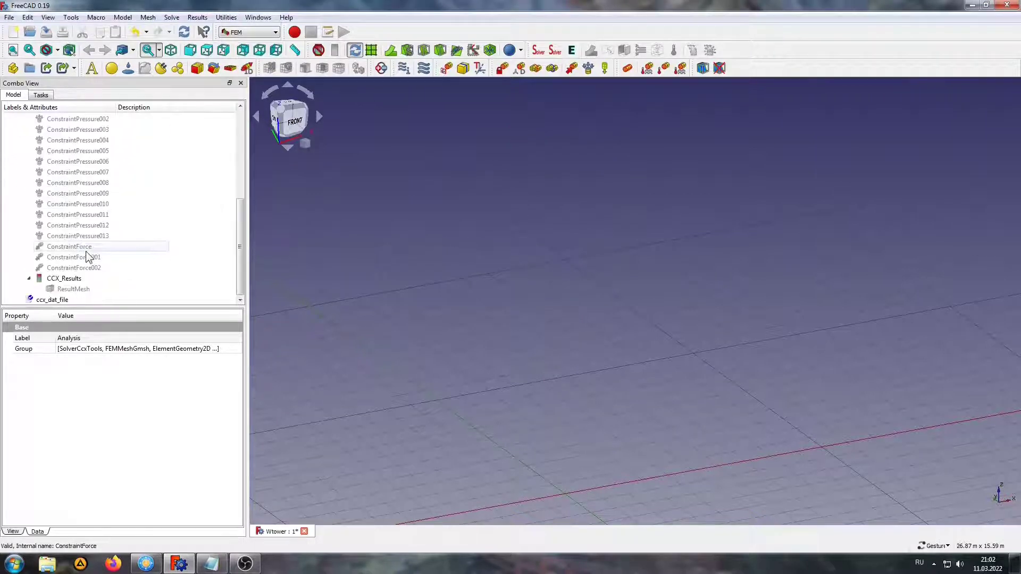
{"action": "left_click", "coordinate": [65, 279]}
{"action": "left_click", "coordinate": [372, 51]}
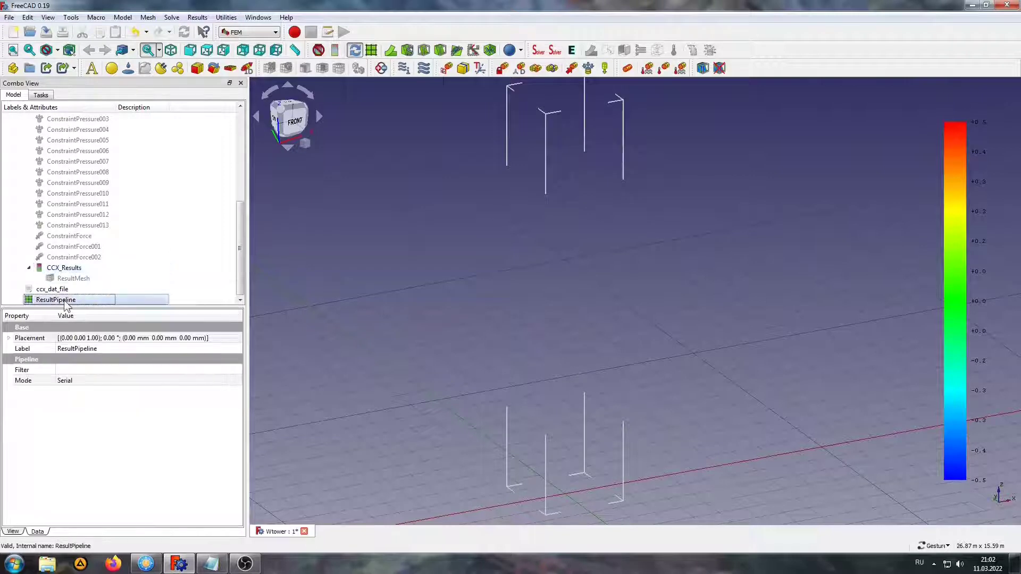
Render the ResultPipeline as a Surface coloured by Minor Principal Stress and inspect it.
{"action": "double_click", "coordinate": [68, 301]}
{"action": "left_click", "coordinate": [77, 159]}
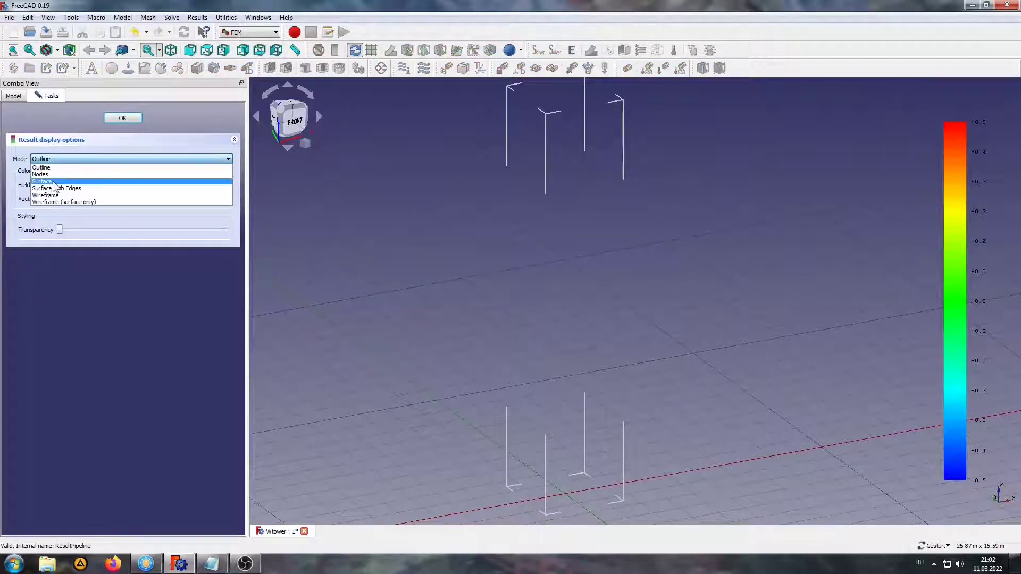
{"action": "left_click", "coordinate": [54, 183]}
{"action": "left_click", "coordinate": [108, 184]}
{"action": "scroll", "coordinate": [113, 206], "scroll_direction": "down", "scroll_amount": 3}
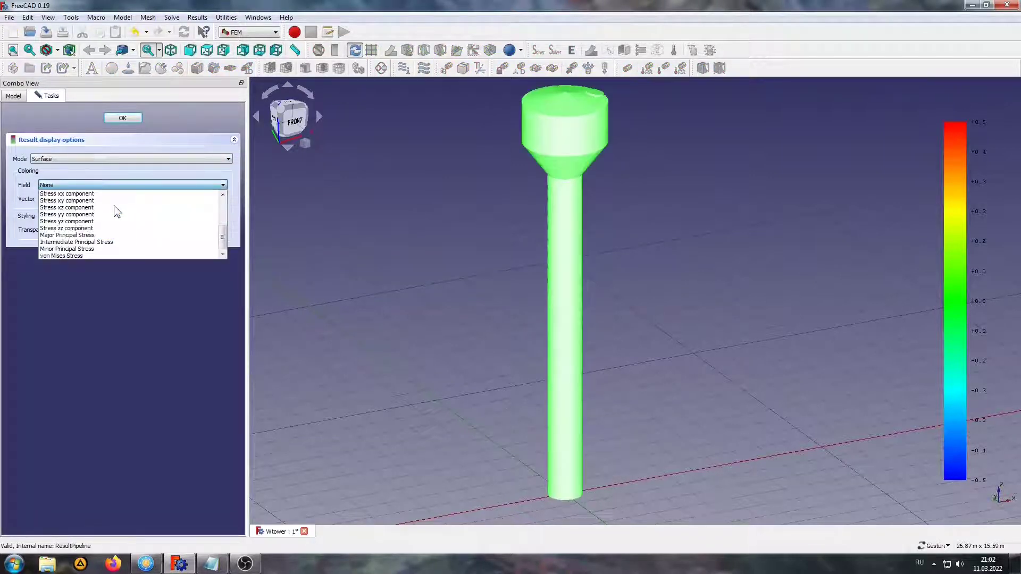
{"action": "left_click", "coordinate": [56, 249]}
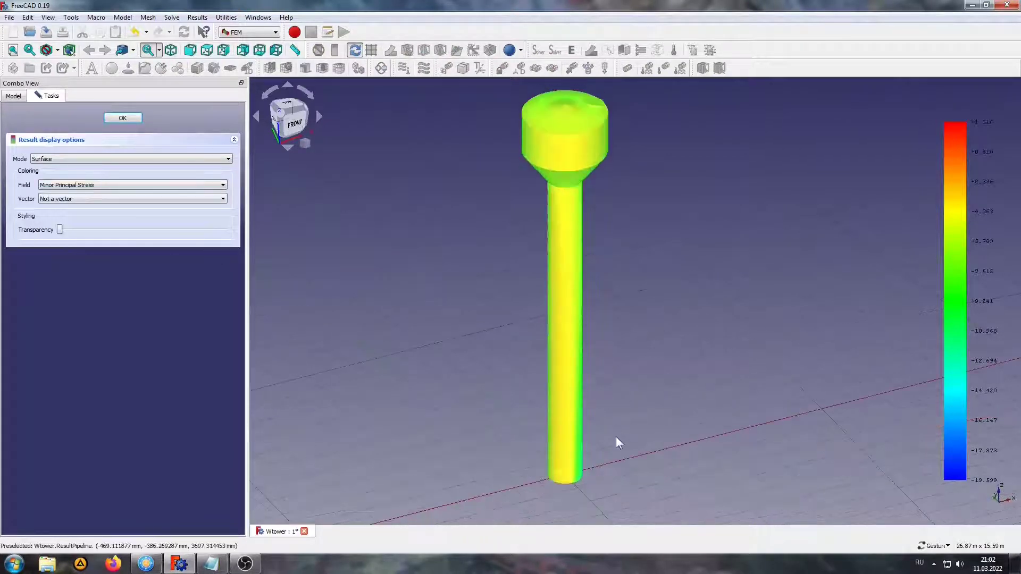
{"action": "scroll", "coordinate": [589, 514], "scroll_direction": "up", "scroll_amount": 3}
{"action": "mouse_move", "coordinate": [589, 513]}
{"action": "middle_mouse_down"}
{"action": "mouse_move", "coordinate": [597, 438]}
{"action": "mouse_move", "coordinate": [582, 372]}
{"action": "mouse_move", "coordinate": [707, 392]}
{"action": "mouse_move", "coordinate": [645, 404]}
{"action": "middle_mouse_up"}
{"action": "mouse_move", "coordinate": [645, 404]}
{"action": "left_mouse_down"}
{"action": "mouse_move", "coordinate": [514, 403]}
{"action": "mouse_move", "coordinate": [828, 413]}
{"action": "mouse_move", "coordinate": [698, 424]}
{"action": "mouse_move", "coordinate": [834, 410]}
{"action": "mouse_move", "coordinate": [538, 445]}
{"action": "left_mouse_up"}
{"action": "key", "text": "0"}
{"action": "scroll", "coordinate": [615, 410], "scroll_direction": "down", "scroll_amount": 5}
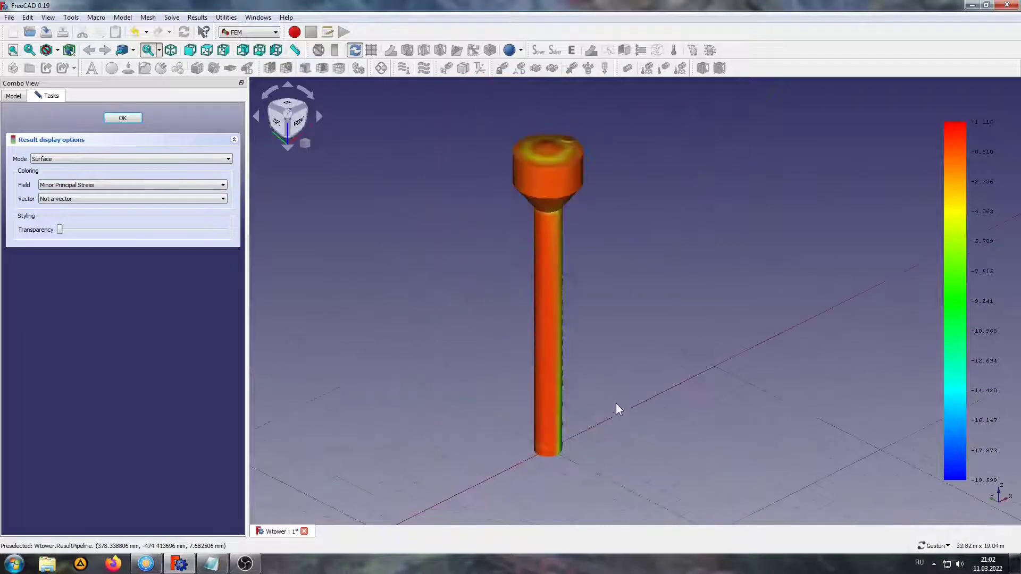
{"action": "scroll", "coordinate": [634, 298], "scroll_direction": "up", "scroll_amount": 3}
{"action": "scroll", "coordinate": [556, 349], "scroll_direction": "up", "scroll_amount": 2}
{"action": "left_click_drag", "start_coordinate": [556, 349], "coordinate": [502, 369]}
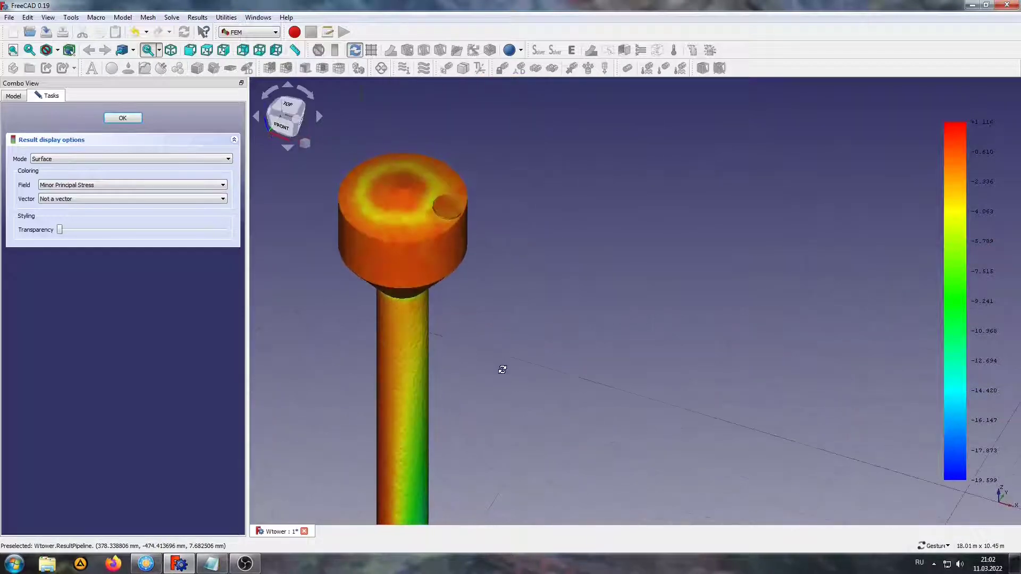
Recolour the tower by Major Principal Stress and inspect it from the top and shaft.
{"action": "left_click", "coordinate": [85, 186]}
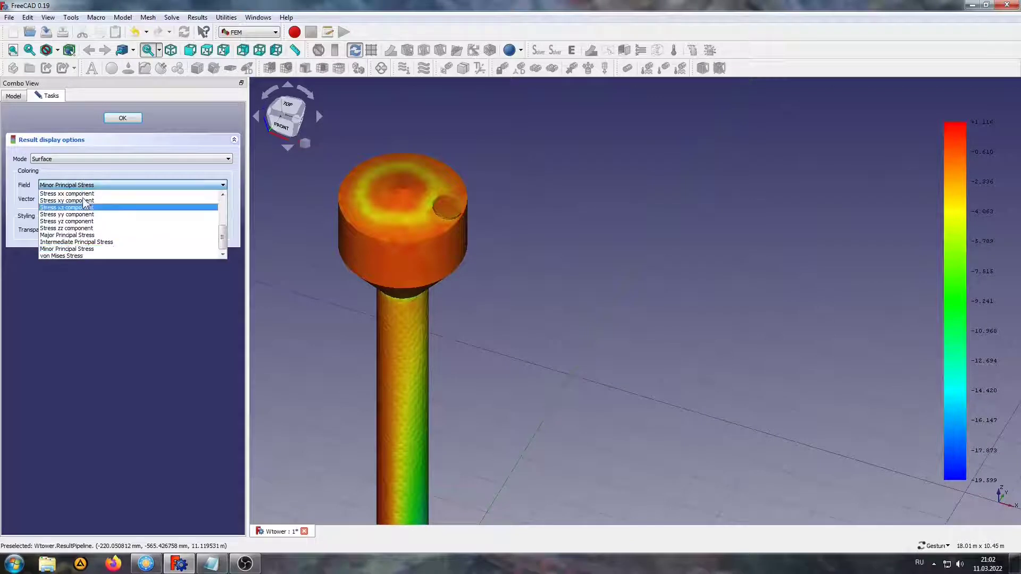
{"action": "left_click", "coordinate": [62, 238]}
{"action": "mouse_move", "coordinate": [285, 225]}
{"action": "left_mouse_down"}
{"action": "mouse_move", "coordinate": [508, 182]}
{"action": "mouse_move", "coordinate": [474, 400]}
{"action": "mouse_move", "coordinate": [634, 407]}
{"action": "left_mouse_up"}
{"action": "scroll", "coordinate": [584, 406], "scroll_direction": "up", "scroll_amount": 2}
{"action": "scroll", "coordinate": [547, 382], "scroll_direction": "up", "scroll_amount": 3}
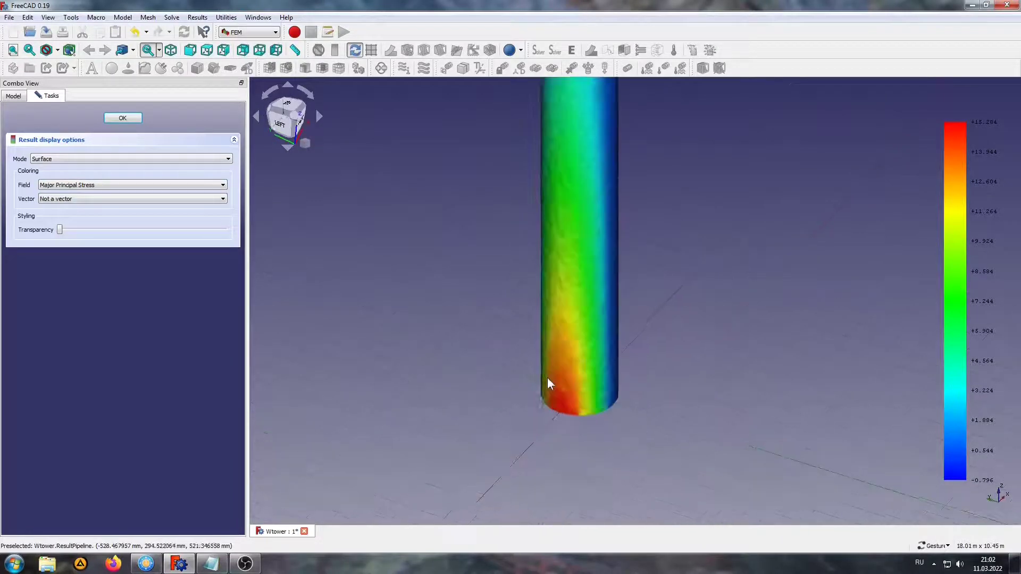
{"action": "scroll", "coordinate": [549, 382], "scroll_direction": "up", "scroll_amount": 3}
{"action": "left_click_drag", "start_coordinate": [618, 400], "coordinate": [666, 401]}
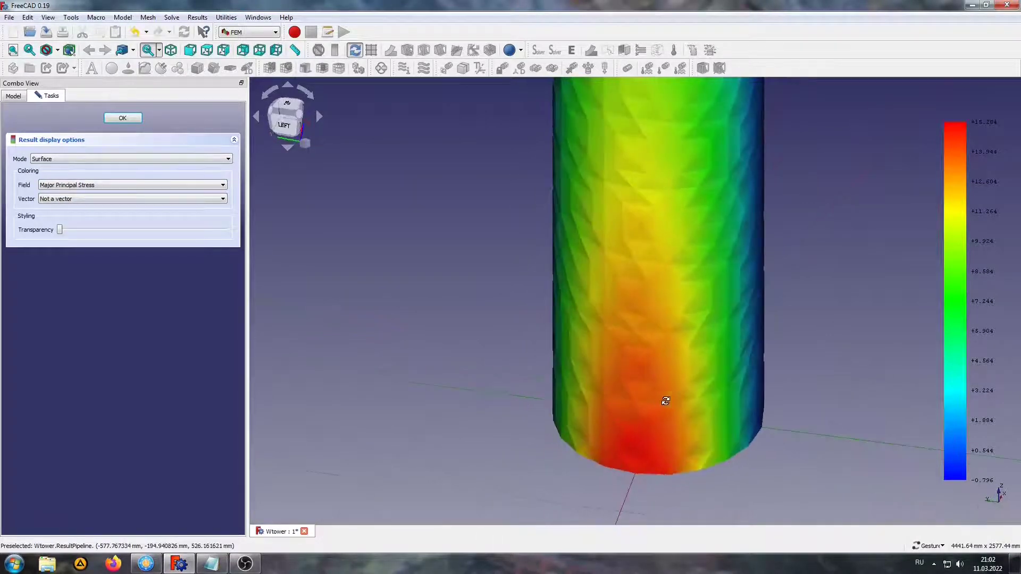
{"action": "scroll", "coordinate": [573, 417], "scroll_direction": "down", "scroll_amount": 5}
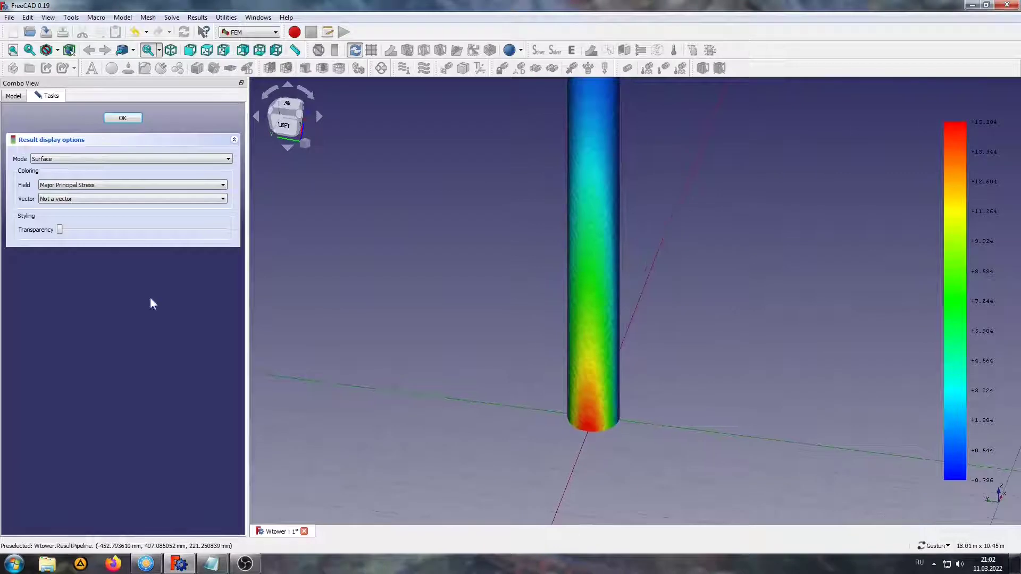
Colour the tower by von Mises Stress and confirm the result display options.
{"action": "left_click", "coordinate": [85, 184]}
{"action": "left_click", "coordinate": [83, 257]}
{"action": "scroll", "coordinate": [608, 396], "scroll_direction": "down", "scroll_amount": 3}
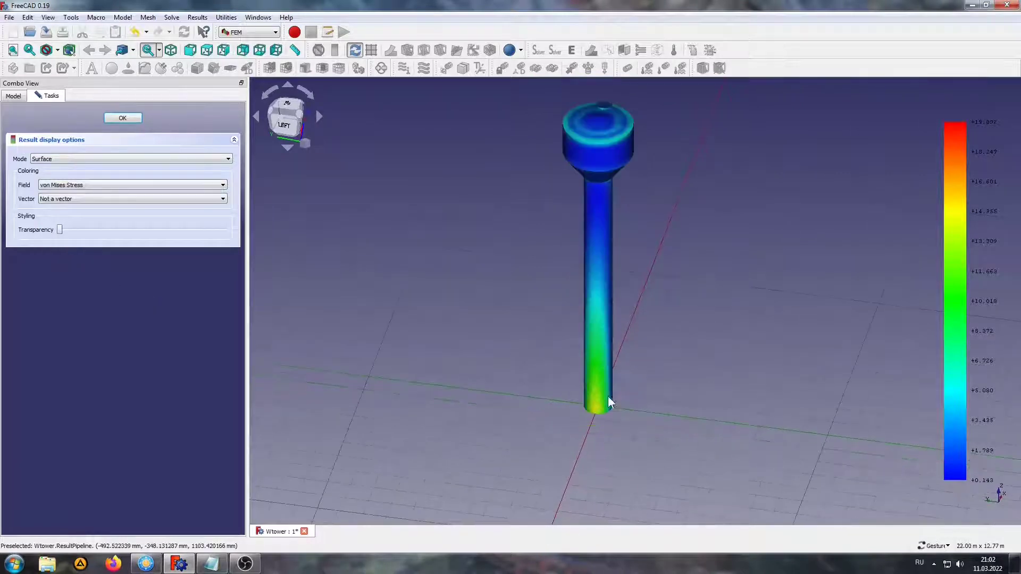
{"action": "mouse_move", "coordinate": [608, 396]}
{"action": "left_mouse_down"}
{"action": "mouse_move", "coordinate": [399, 360]}
{"action": "mouse_move", "coordinate": [651, 321]}
{"action": "mouse_move", "coordinate": [629, 161]}
{"action": "mouse_move", "coordinate": [638, 388]}
{"action": "mouse_move", "coordinate": [633, 327]}
{"action": "mouse_move", "coordinate": [616, 335]}
{"action": "mouse_move", "coordinate": [619, 432]}
{"action": "left_mouse_up"}
{"action": "scroll", "coordinate": [619, 433], "scroll_direction": "up", "scroll_amount": 2}
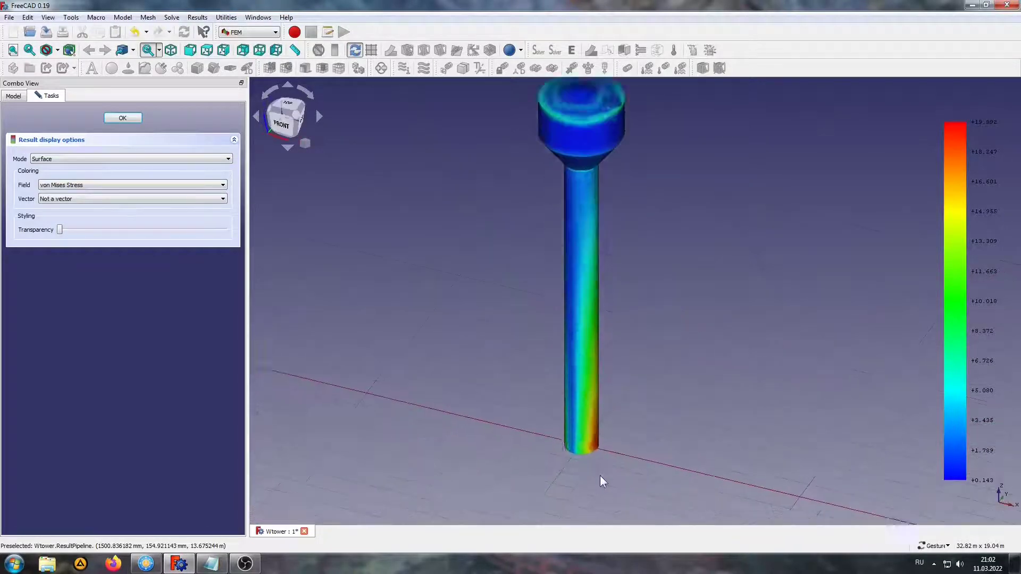
{"action": "scroll", "coordinate": [600, 476], "scroll_direction": "up", "scroll_amount": 2}
{"action": "left_click_drag", "start_coordinate": [611, 319], "coordinate": [614, 398]}
{"action": "scroll", "coordinate": [613, 393], "scroll_direction": "down", "scroll_amount": 2}
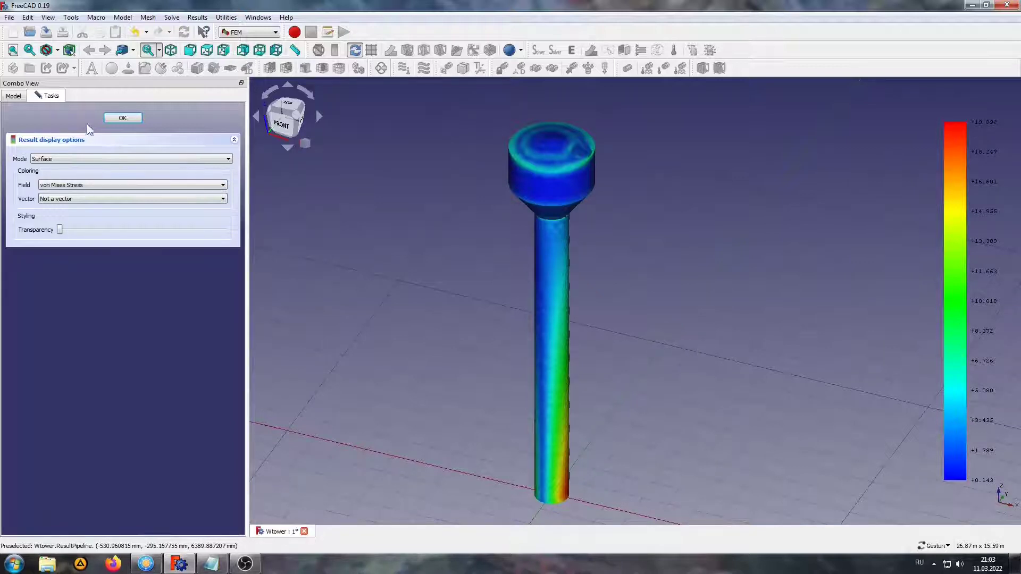
{"action": "left_click", "coordinate": [123, 119]}
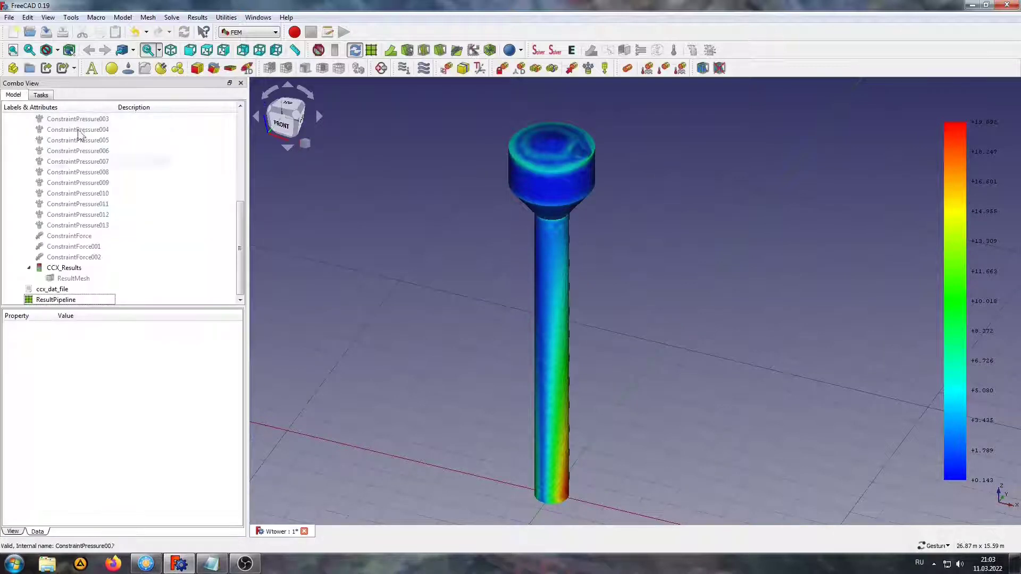
Save the von Mises stress view as PNG picture 001 in D:\test.
{"action": "left_click", "coordinate": [68, 20]}
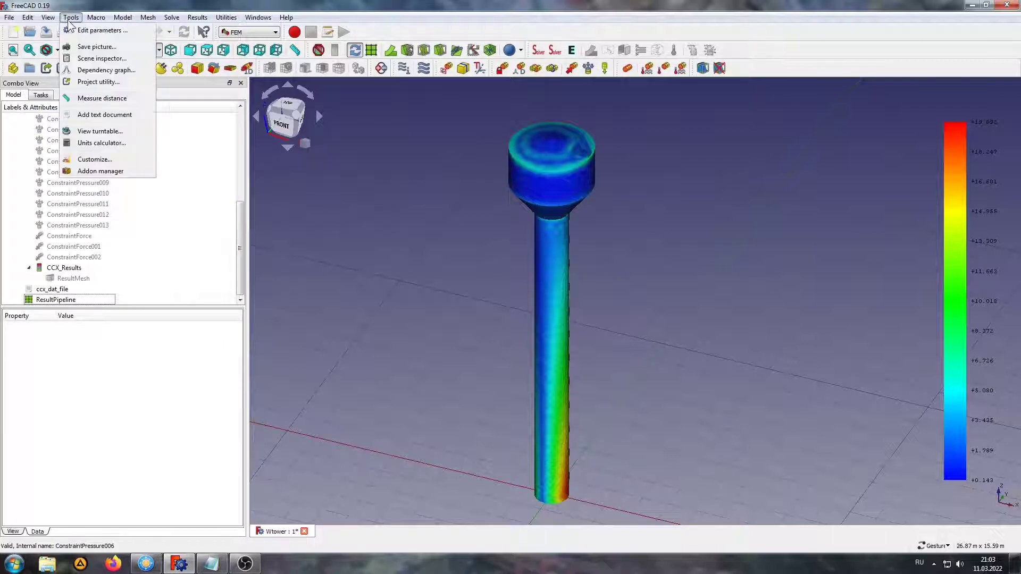
{"action": "left_click", "coordinate": [114, 51]}
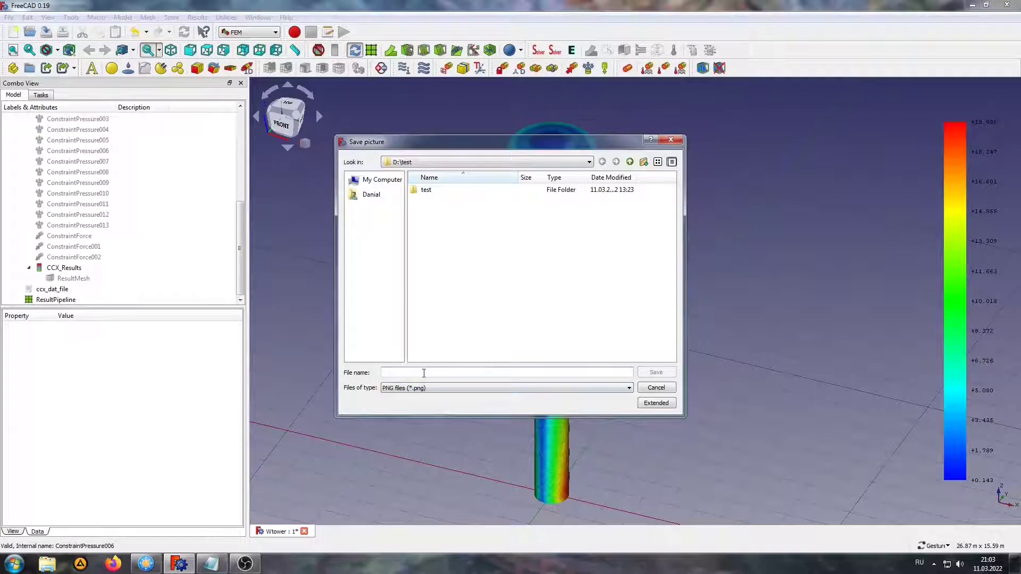
{"action": "type", "text": "001"}
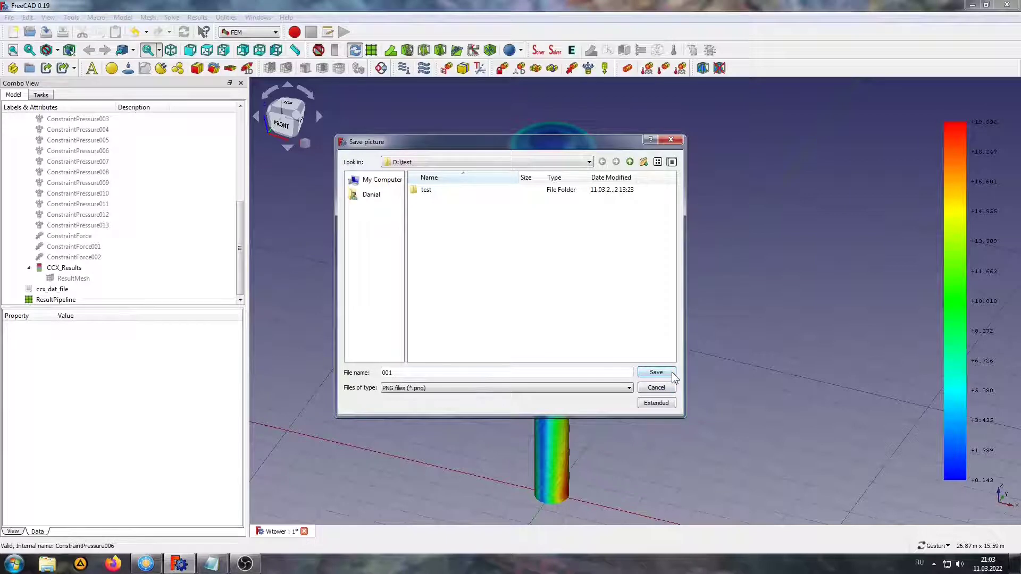
{"action": "left_click", "coordinate": [673, 374]}
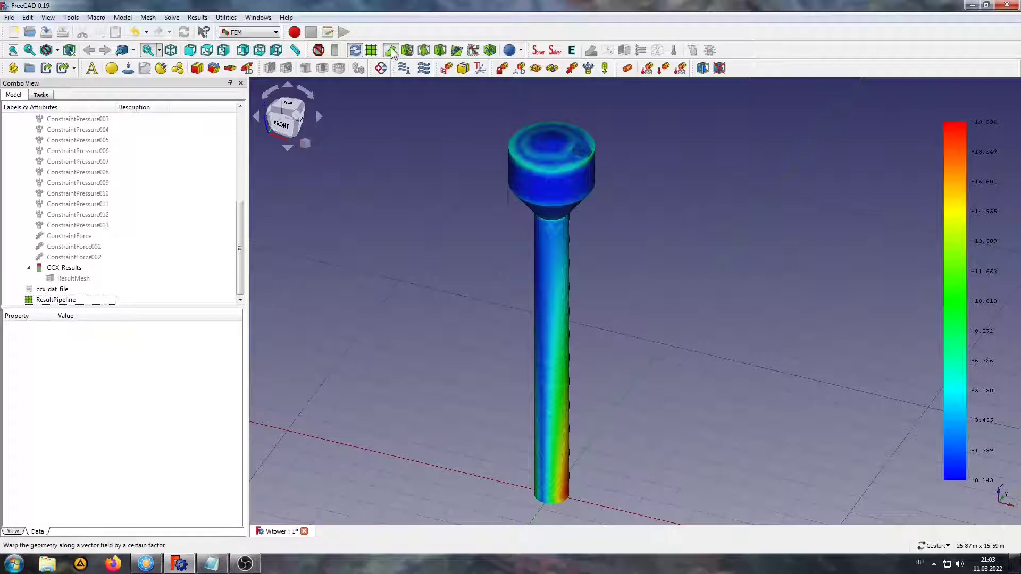
Add a WarpVector filter to the ResultPipeline and set its display mode to Surface.
{"action": "left_click", "coordinate": [391, 50]}
{"action": "left_click", "coordinate": [14, 96]}
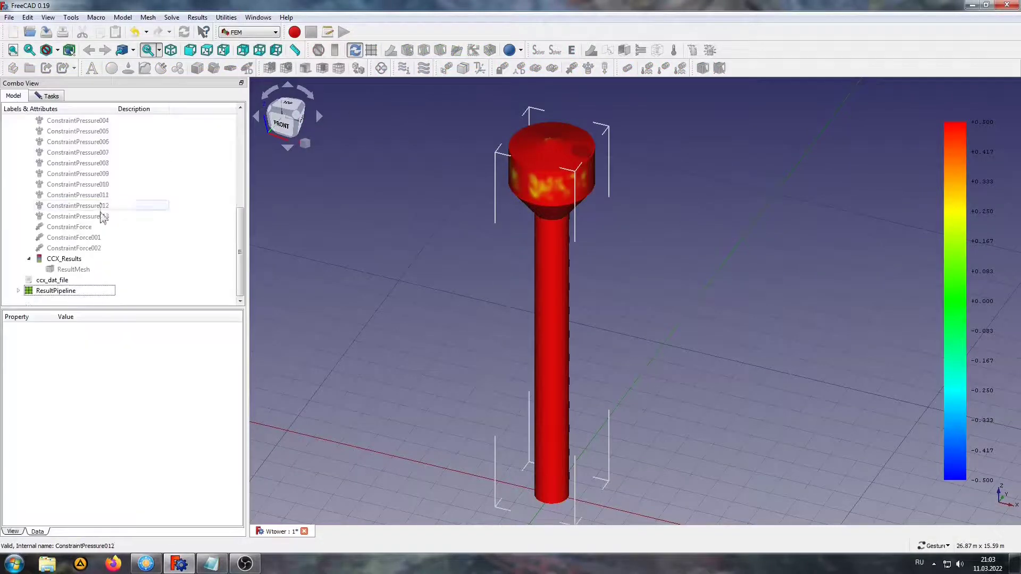
{"action": "double_click", "coordinate": [59, 301]}
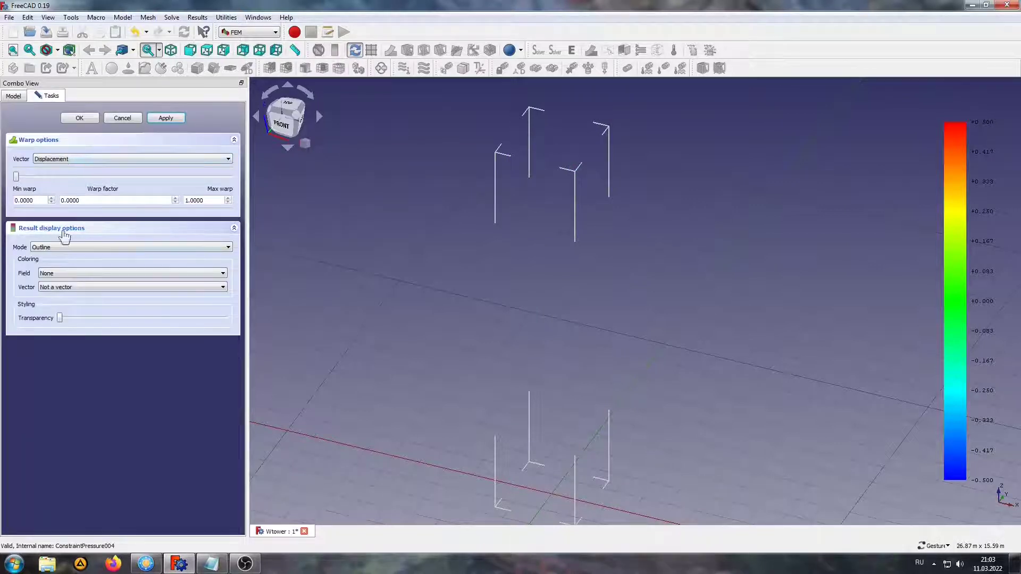
{"action": "left_click", "coordinate": [62, 248]}
{"action": "left_click", "coordinate": [38, 271]}
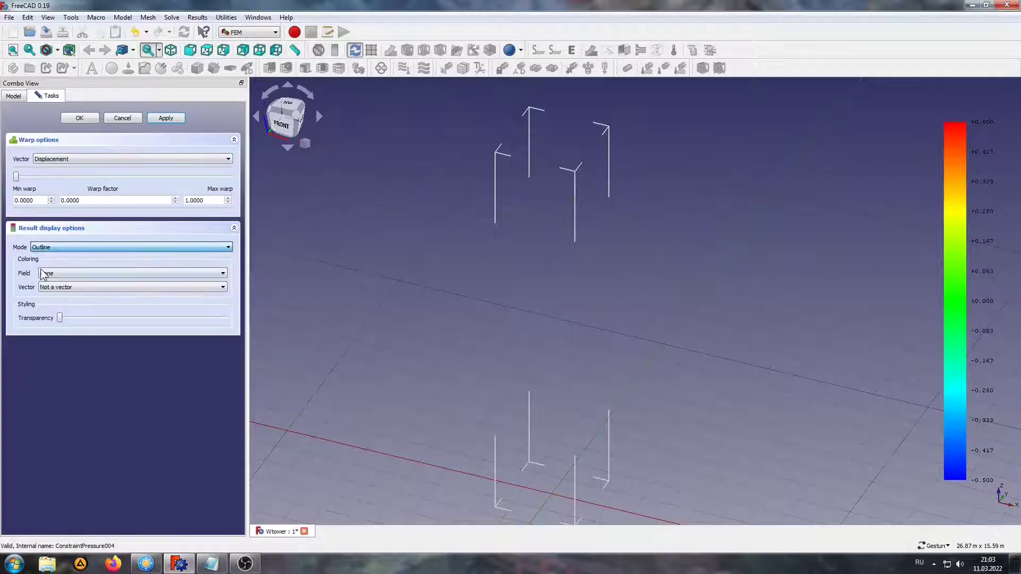
Colour the warp filter by the X component of Displacement.
{"action": "left_click", "coordinate": [69, 273]}
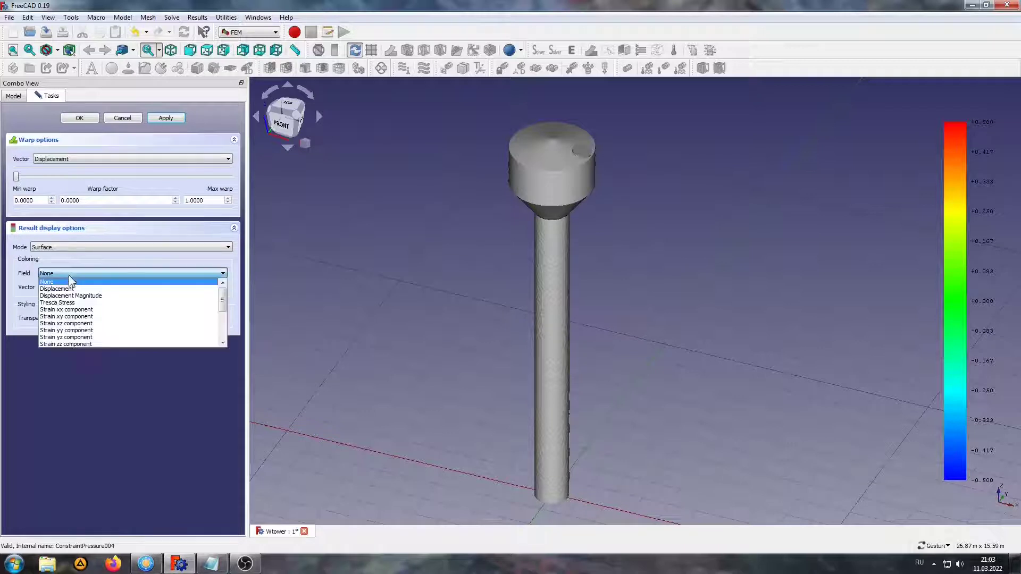
{"action": "scroll", "coordinate": [96, 281], "scroll_direction": "down", "scroll_amount": 2}
{"action": "scroll", "coordinate": [110, 298], "scroll_direction": "up", "scroll_amount": 2}
{"action": "scroll", "coordinate": [114, 314], "scroll_direction": "down", "scroll_amount": 1}
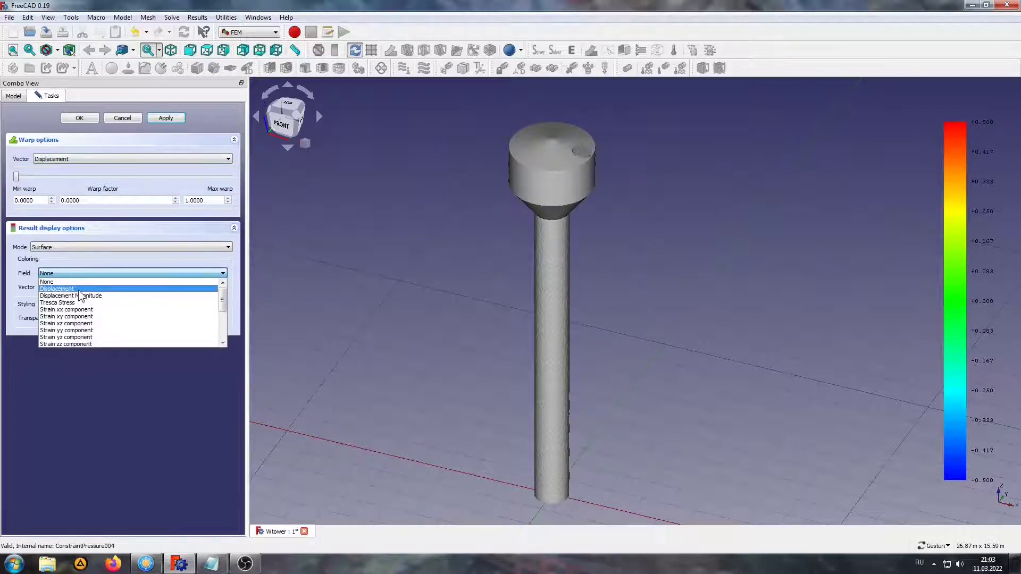
{"action": "scroll", "coordinate": [119, 300], "scroll_direction": "down", "scroll_amount": 1}
{"action": "scroll", "coordinate": [119, 300], "scroll_direction": "down", "scroll_amount": 1}
{"action": "scroll", "coordinate": [122, 303], "scroll_direction": "down", "scroll_amount": 1}
{"action": "scroll", "coordinate": [121, 303], "scroll_direction": "up", "scroll_amount": 4}
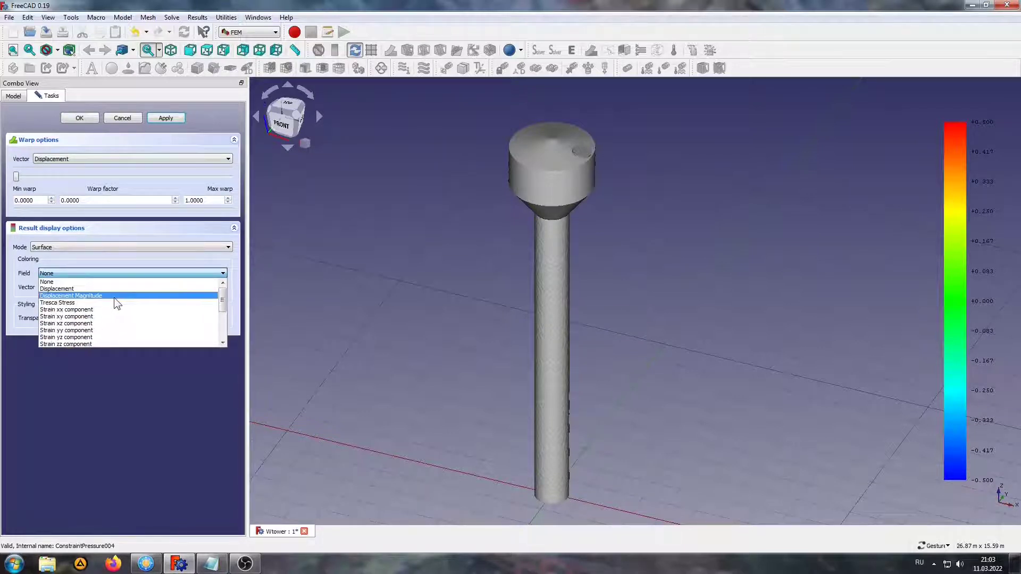
{"action": "left_click", "coordinate": [57, 289]}
{"action": "left_click", "coordinate": [61, 288]}
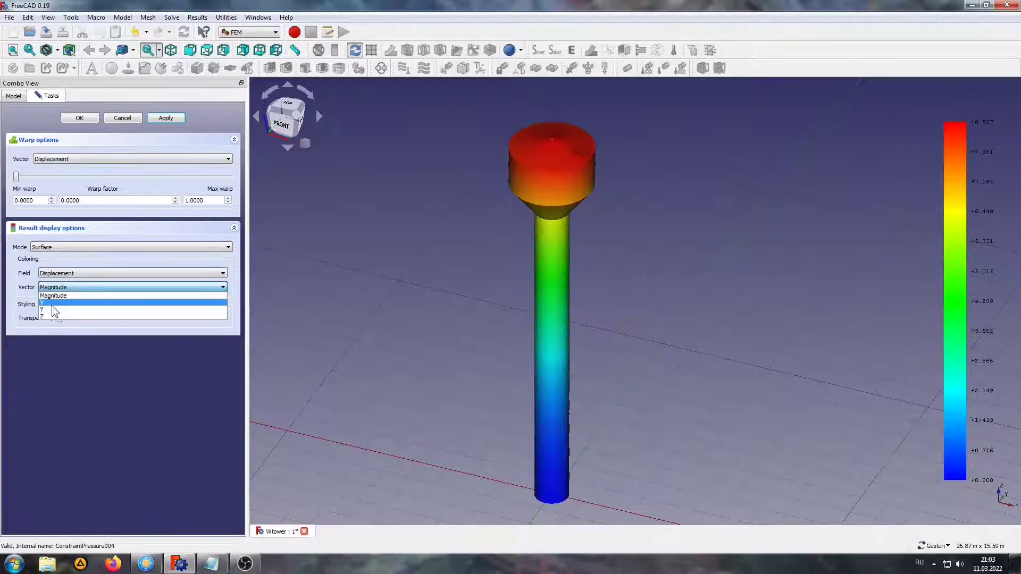
{"action": "left_click", "coordinate": [49, 302]}
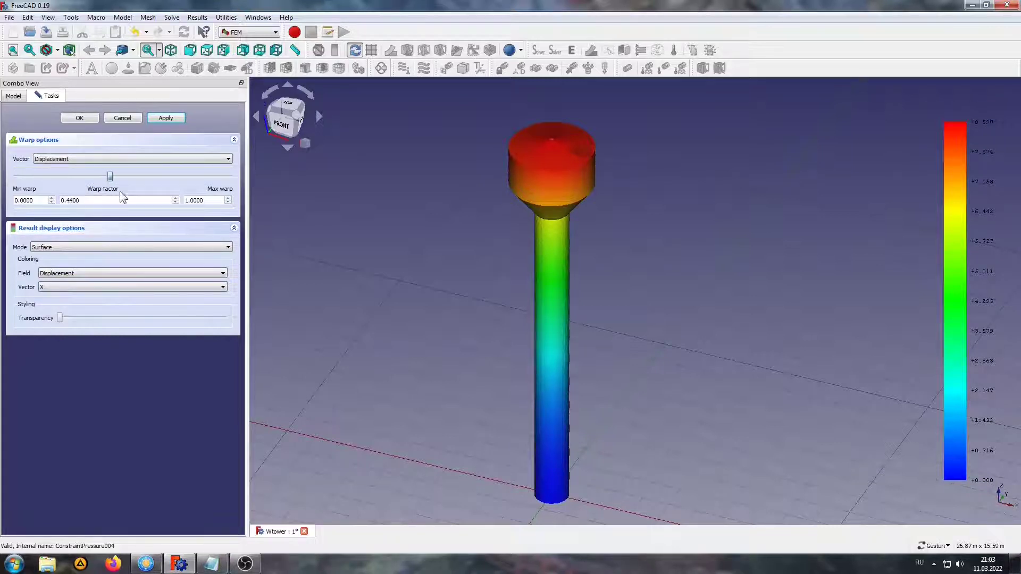
Set maximum warp and warp factor to 100, then apply the warp settings.
{"action": "left_click", "coordinate": [188, 201]}
{"action": "type", "text": "00"}
{"action": "left_click_drag", "start_coordinate": [16, 177], "coordinate": [249, 191]}
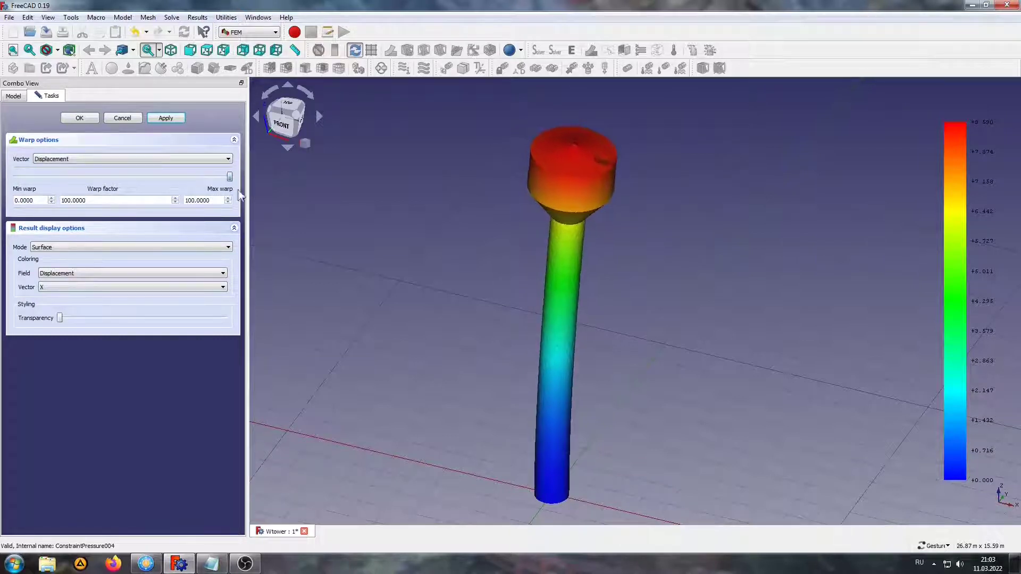
{"action": "left_click_drag", "start_coordinate": [479, 319], "coordinate": [485, 302]}
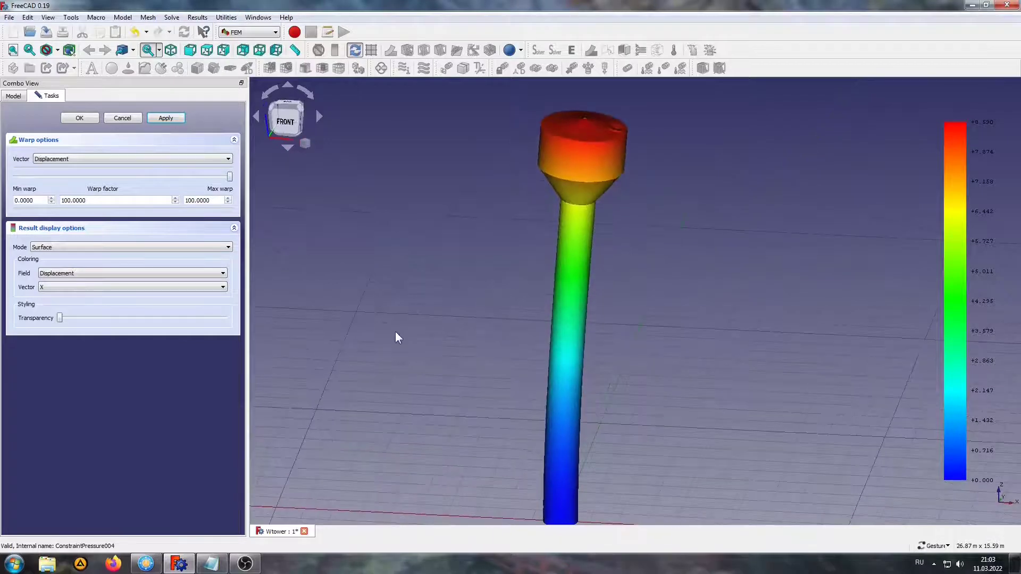
{"action": "left_click_drag", "start_coordinate": [396, 335], "coordinate": [392, 303]}
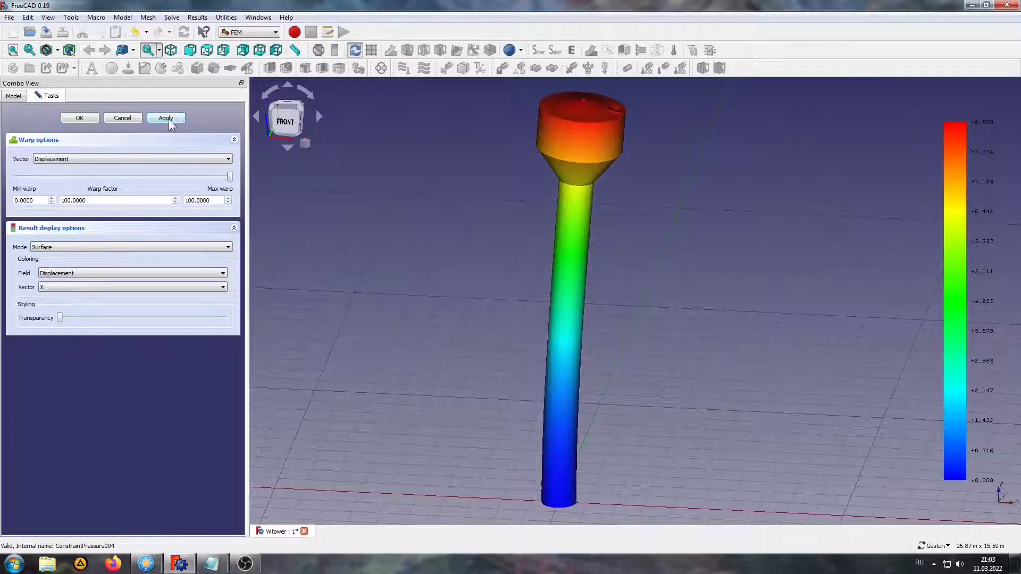
{"action": "left_click", "coordinate": [80, 117]}
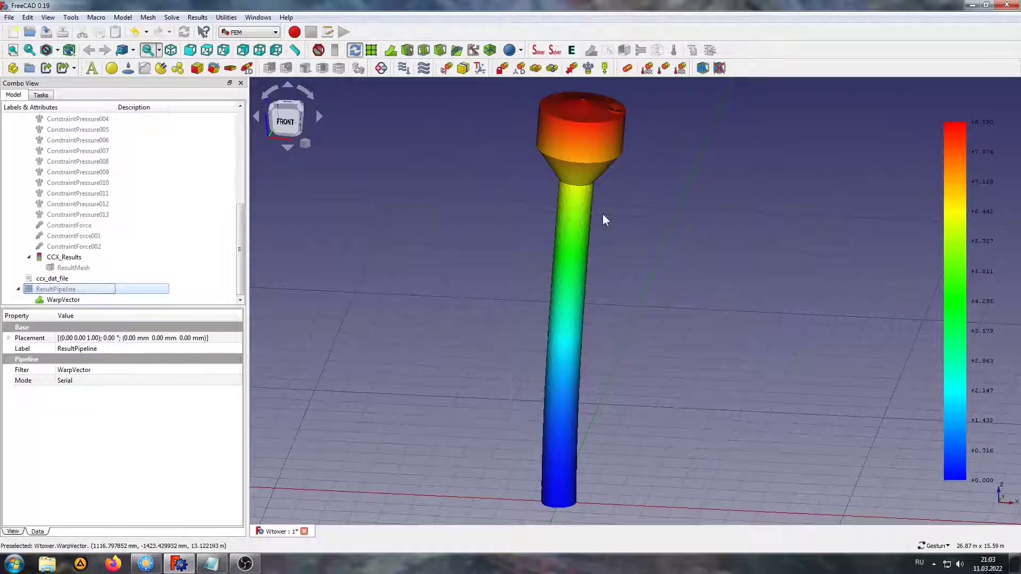
Snap the warped tower to a straight front view and adjust the zoom.
{"action": "mouse_move", "coordinate": [668, 265]}
{"action": "left_mouse_down"}
{"action": "mouse_move", "coordinate": [626, 288]}
{"action": "mouse_move", "coordinate": [633, 237]}
{"action": "mouse_move", "coordinate": [572, 301]}
{"action": "mouse_move", "coordinate": [582, 292]}
{"action": "mouse_move", "coordinate": [563, 287]}
{"action": "left_mouse_up"}
{"action": "left_click", "coordinate": [284, 121]}
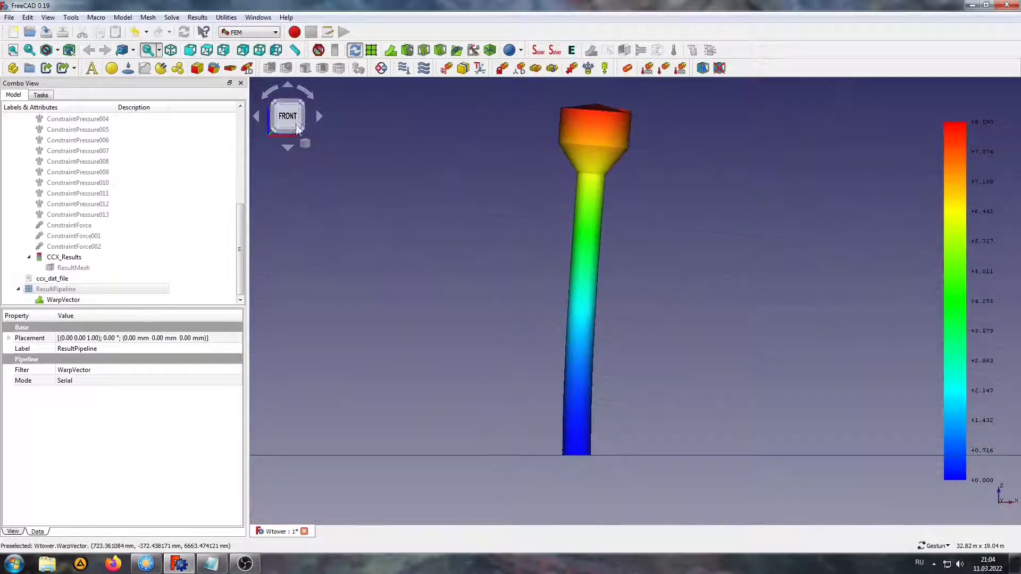
{"action": "scroll", "coordinate": [481, 229], "scroll_direction": "up", "scroll_amount": 1}
{"action": "scroll", "coordinate": [484, 223], "scroll_direction": "up", "scroll_amount": 1}
{"action": "scroll", "coordinate": [478, 213], "scroll_direction": "down", "scroll_amount": 1}
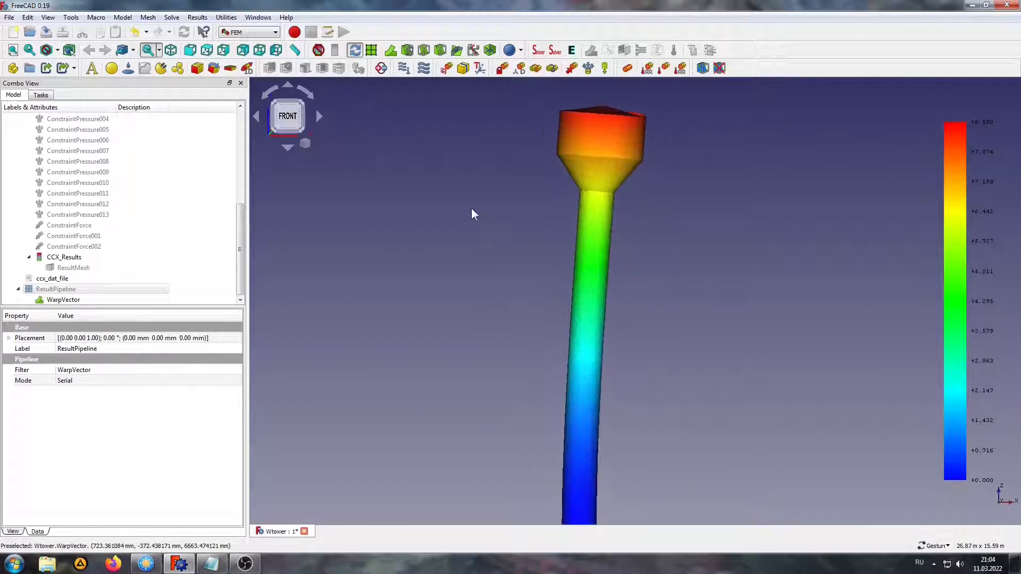
{"action": "scroll", "coordinate": [472, 208], "scroll_direction": "down", "scroll_amount": 1}
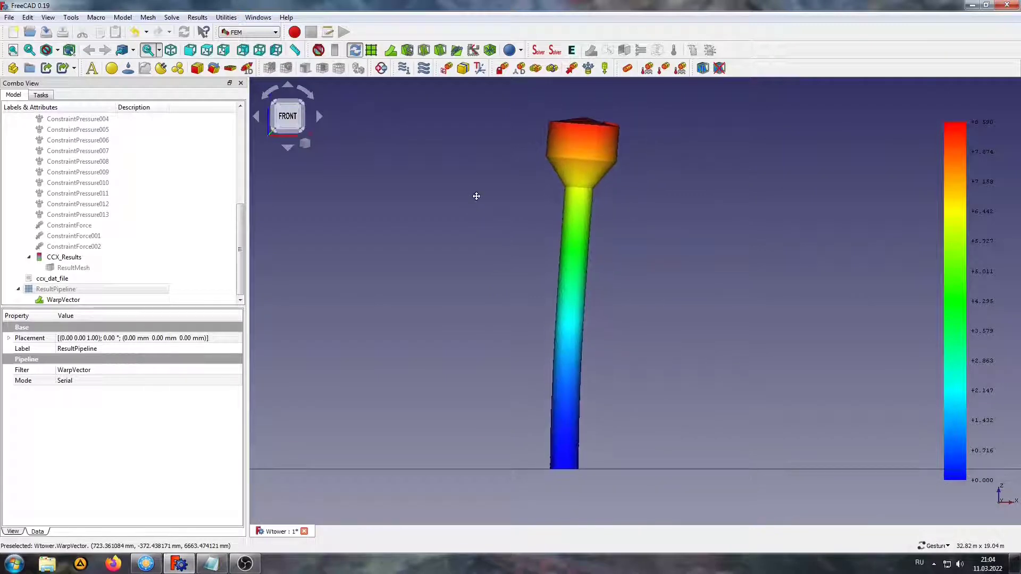
Save the front view of the warped displacement result as picture 002.
{"action": "left_click", "coordinate": [71, 17]}
{"action": "left_click", "coordinate": [114, 47]}
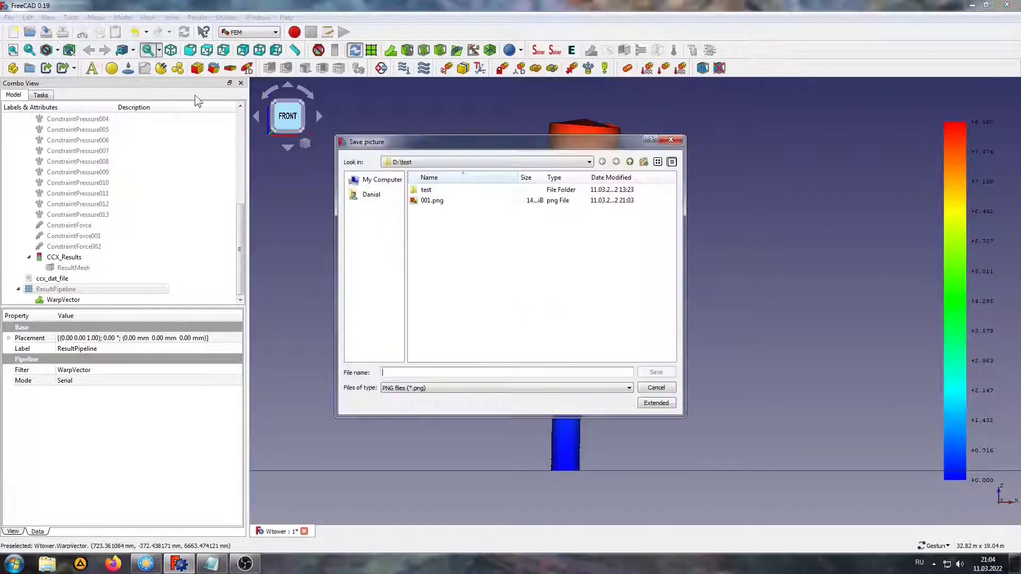
{"action": "type", "text": "00"}
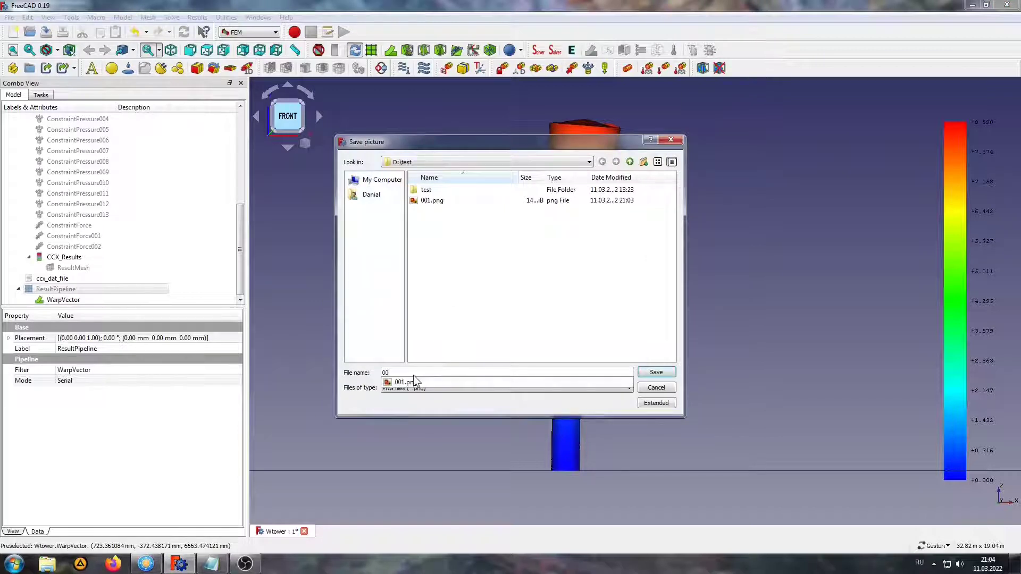
{"action": "type", "text": "2"}
{"action": "left_click", "coordinate": [657, 373]}
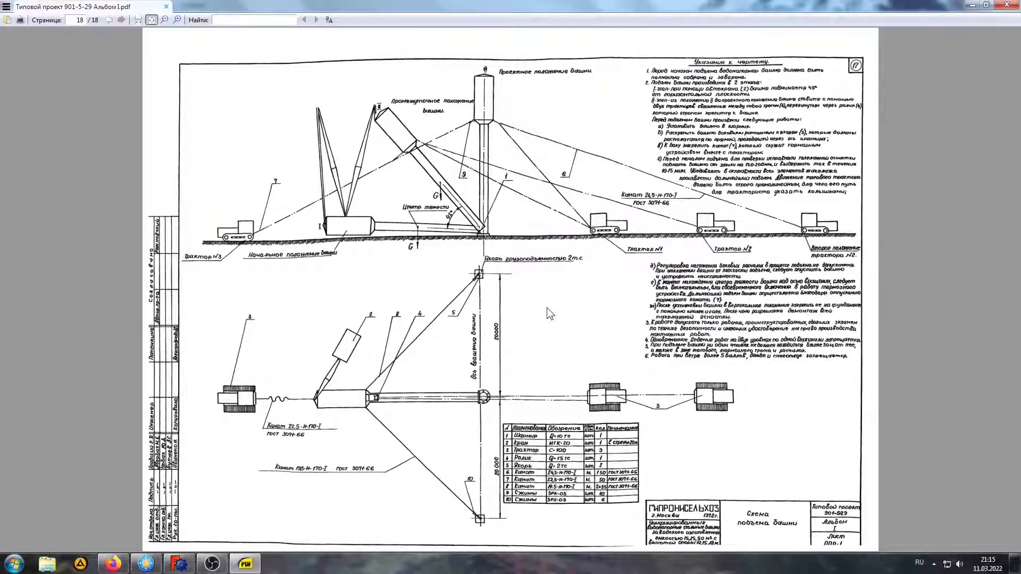
Return to FreeCAD and orbit the bent tower toward its right side.
{"action": "left_click", "coordinate": [180, 564]}
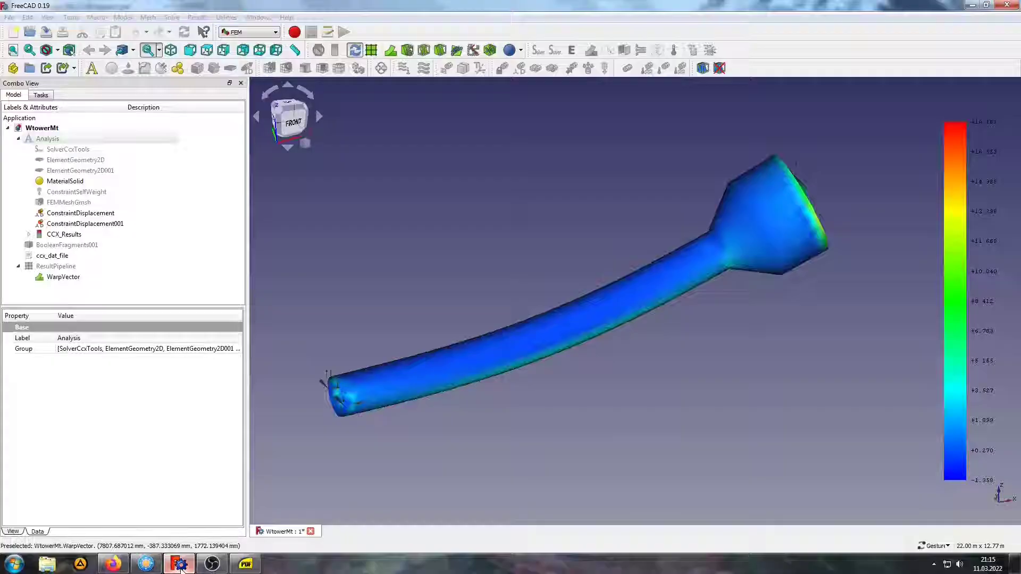
{"action": "mouse_move", "coordinate": [741, 412]}
{"action": "left_mouse_down"}
{"action": "mouse_move", "coordinate": [730, 317]}
{"action": "mouse_move", "coordinate": [618, 342]}
{"action": "mouse_move", "coordinate": [612, 382]}
{"action": "mouse_move", "coordinate": [538, 392]}
{"action": "mouse_move", "coordinate": [648, 399]}
{"action": "mouse_move", "coordinate": [657, 330]}
{"action": "left_mouse_up"}
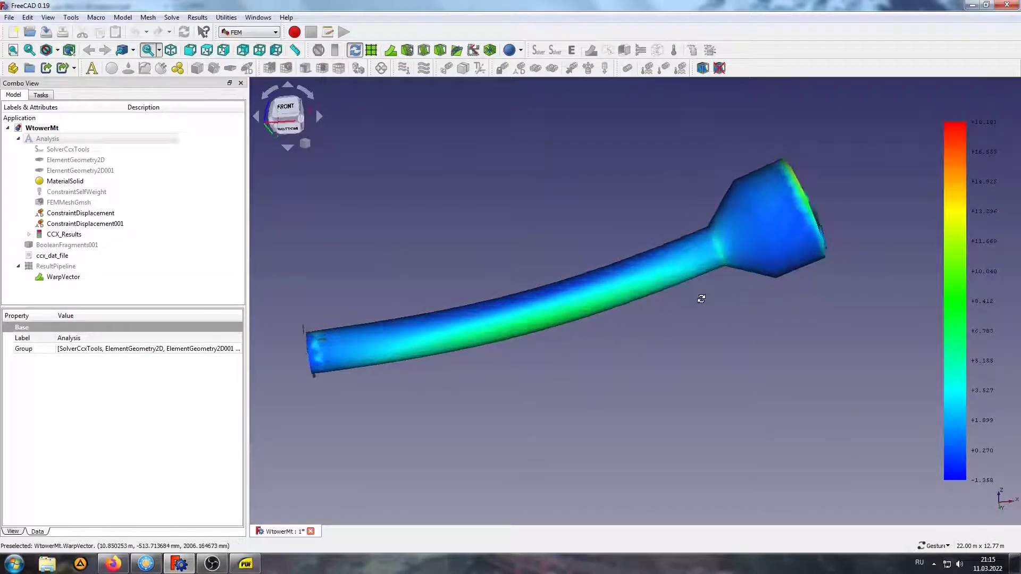
{"action": "mouse_move", "coordinate": [701, 299]}
{"action": "left_mouse_down"}
{"action": "mouse_move", "coordinate": [718, 342]}
{"action": "mouse_move", "coordinate": [547, 350]}
{"action": "mouse_move", "coordinate": [782, 353]}
{"action": "left_mouse_up"}
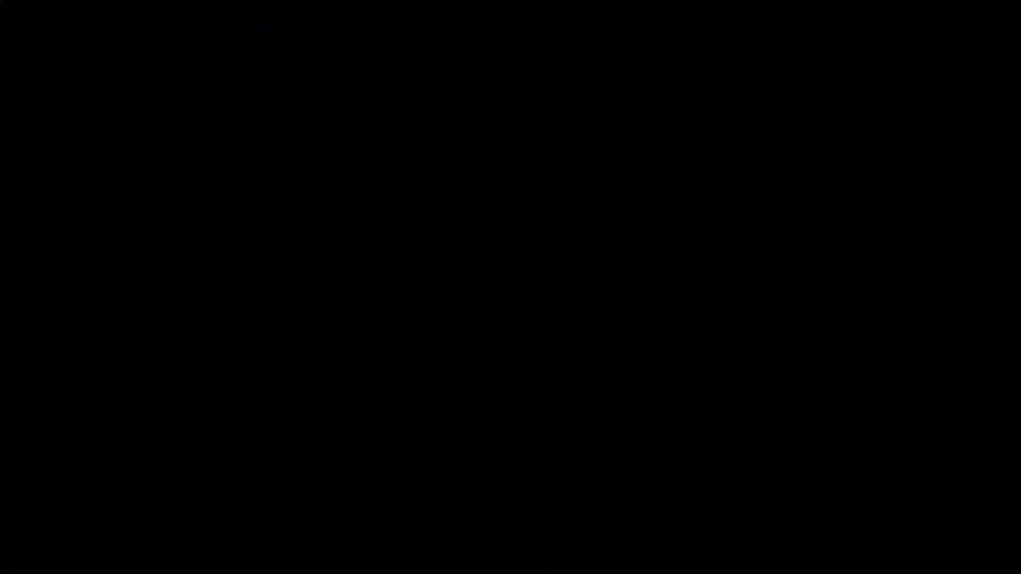